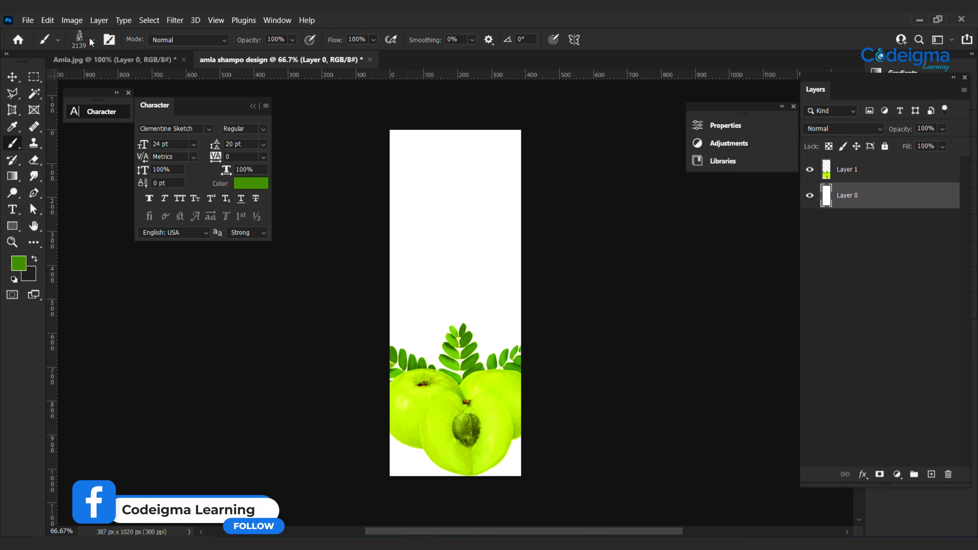
Step: Add a new layer above Layer 0 and try stamping a 1000 px water splash brush over the fruit
click(89, 38)
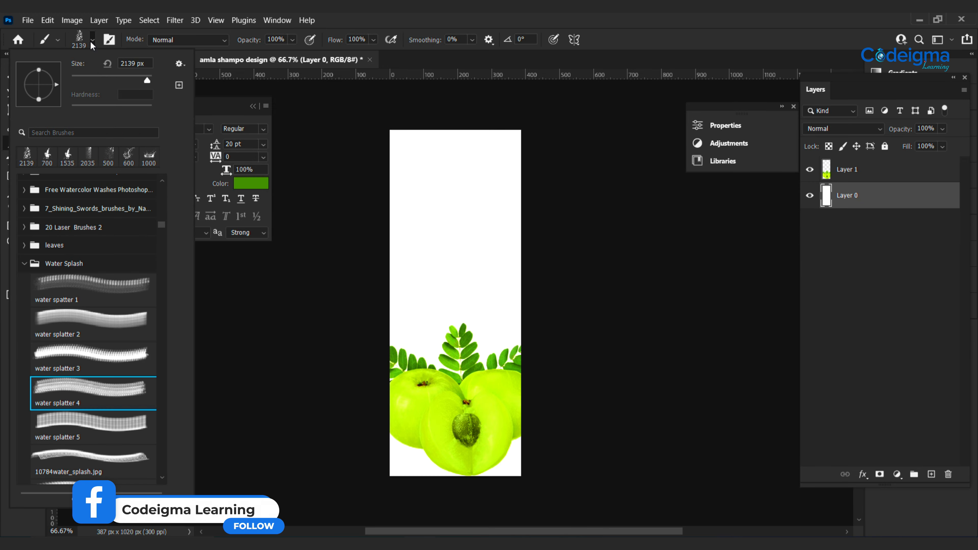
click(146, 162)
click(931, 474)
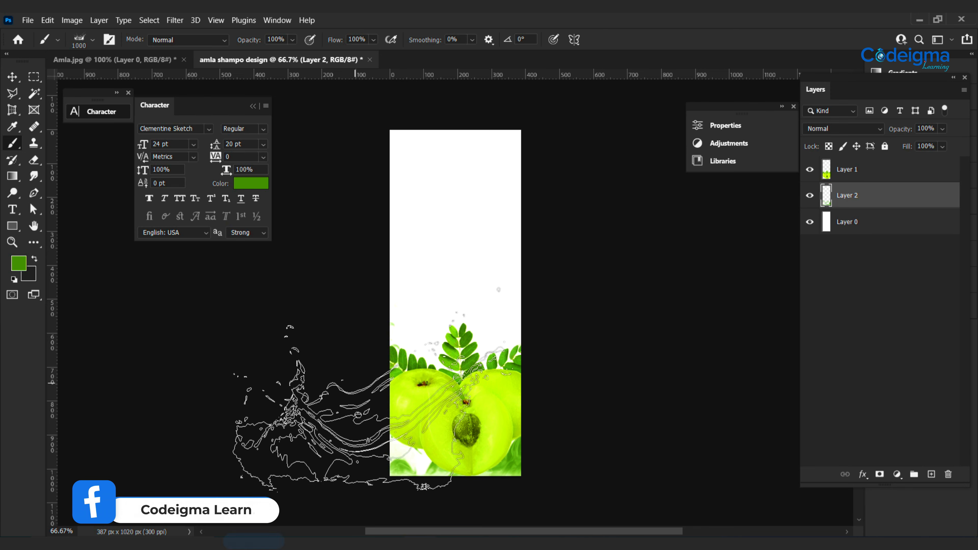
click(477, 387)
key(ctrl+z)
Step: Choose the Splash 9 brush from the Free Water Splash photoshop brush set
click(92, 39)
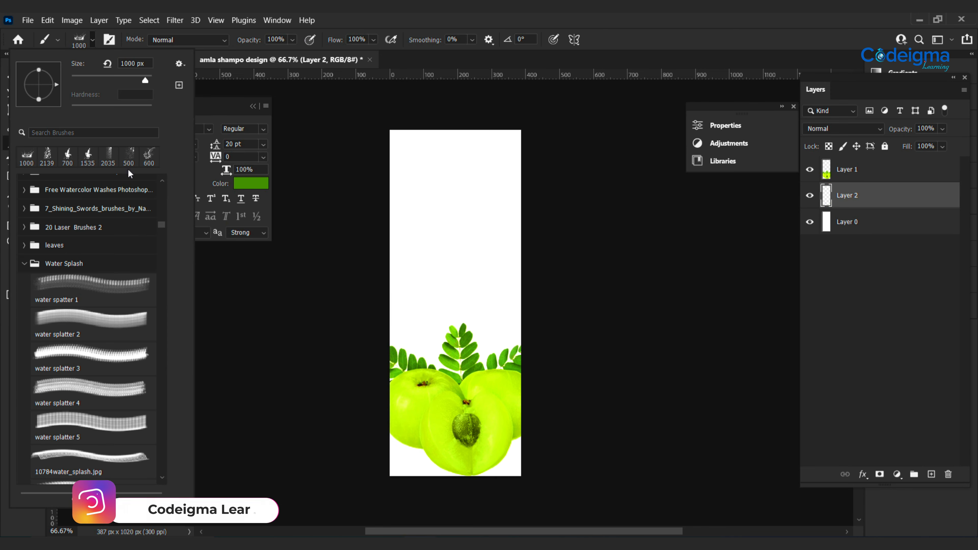
scroll(152, 237, down, 10)
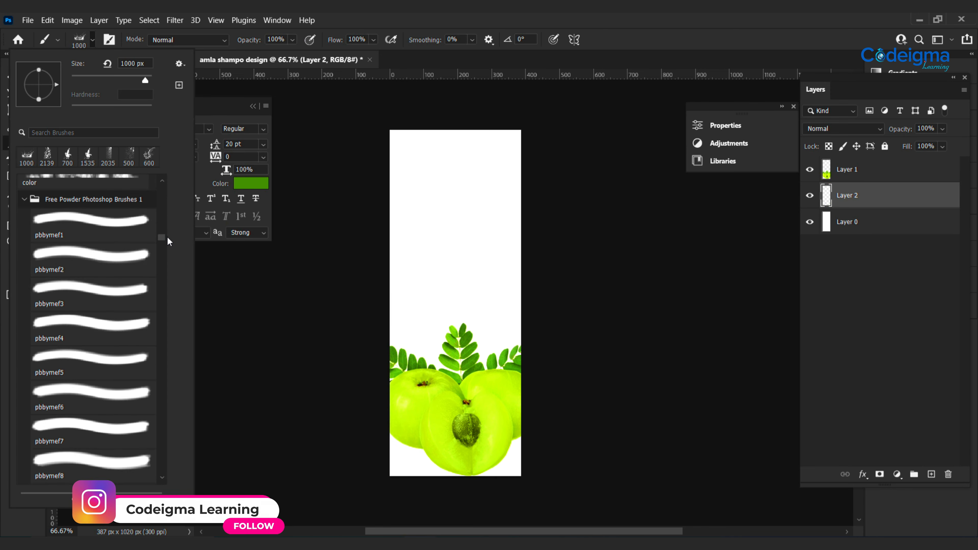
scroll(168, 244, down, 1)
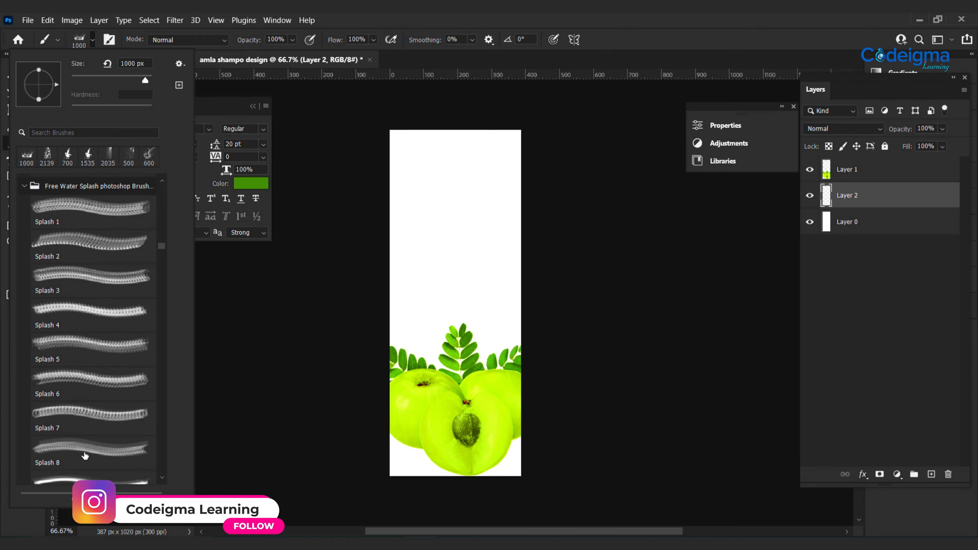
click(86, 459)
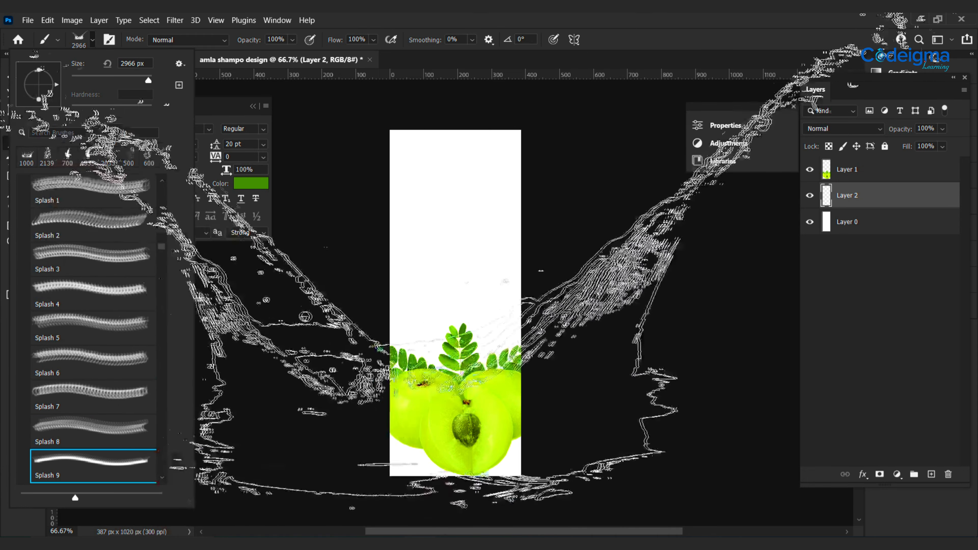
click(467, 290)
Step: Reduce the splash brush to 1100 px and stamp it once in green around the base of the fruit on Layer 2
key(bracketleft)
key(bracketleft)
key(bracketleft)
key(bracketleft)
key(bracketleft)
key(bracketleft)
key(bracketleft)
key(bracketleft)
key(bracketleft)
key(bracketleft)
key(bracketleft)
key(bracketleft)
key(bracketleft)
key(bracketleft)
key(bracketleft)
key(bracketleft)
key(bracketleft)
key(bracketleft)
key(bracketleft)
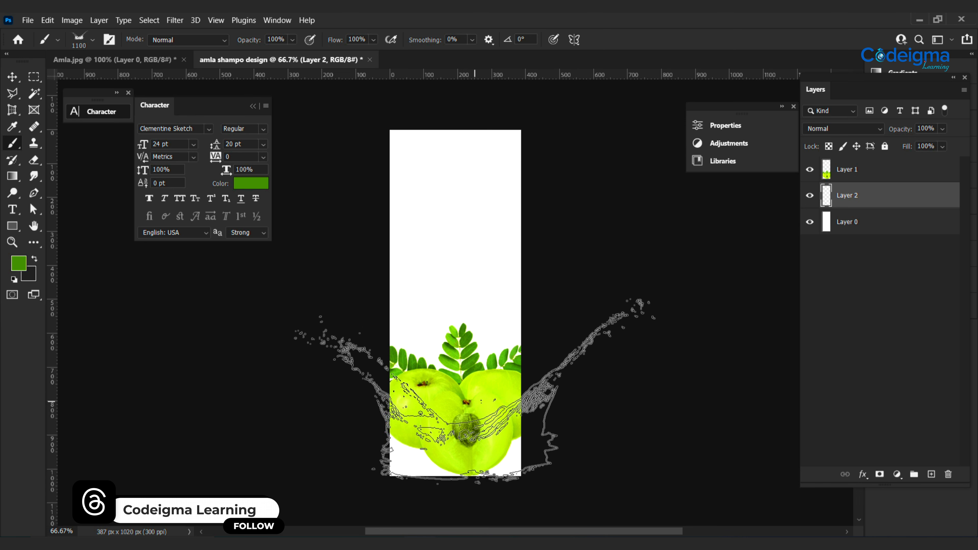
click(477, 385)
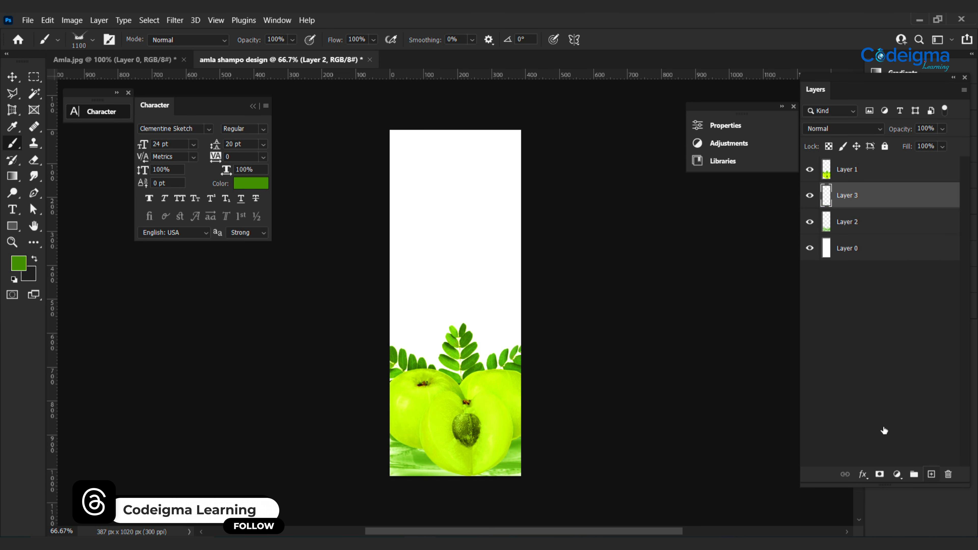
Step: Choose the Splash 13 brush for painting on Layer 3
click(93, 40)
drag(165, 245, 164, 250)
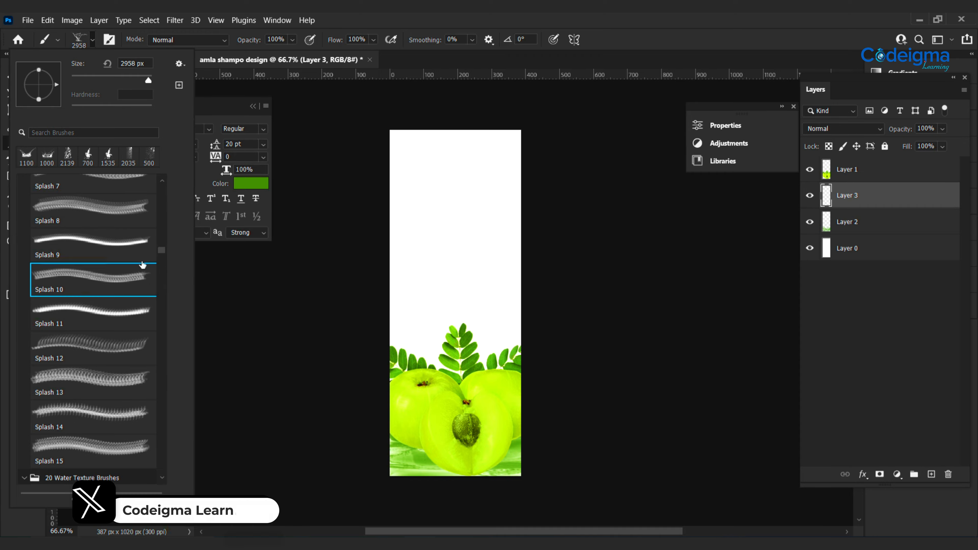
click(92, 313)
key(period)
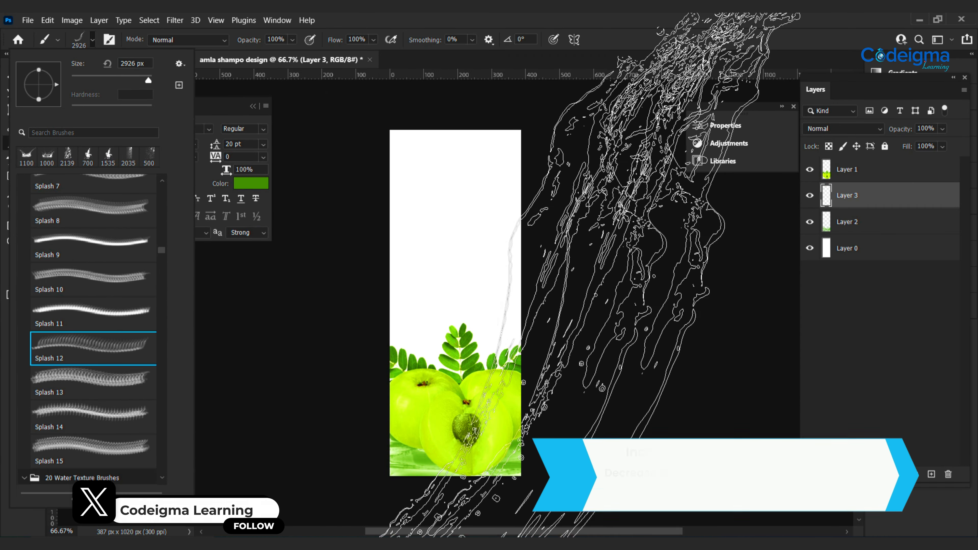
click(104, 401)
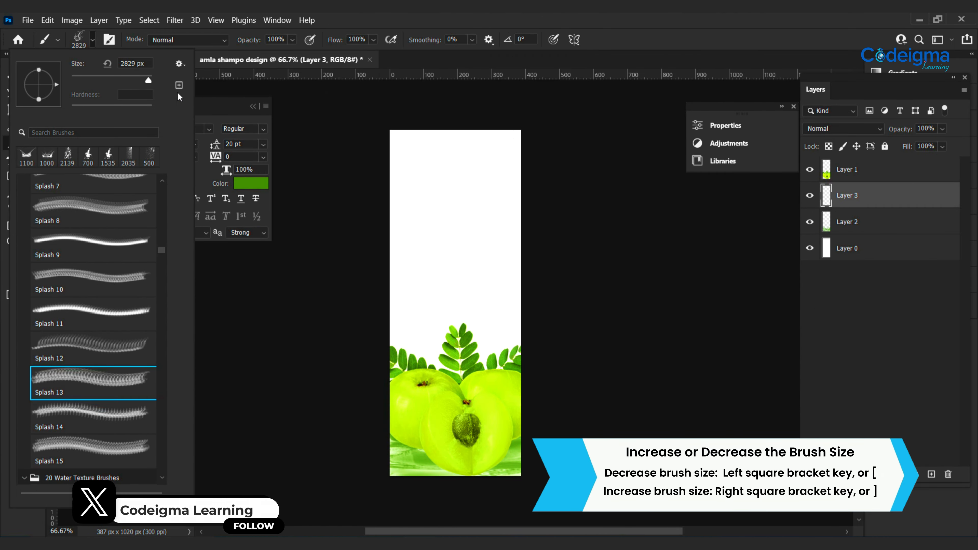
click(426, 343)
Step: Stamp the splash brush at 600 px behind the central leaves on Layer 3, and add a new layer above it
key(bracketright)
key(bracketright)
key(bracketright)
key(bracketright)
key(bracketright)
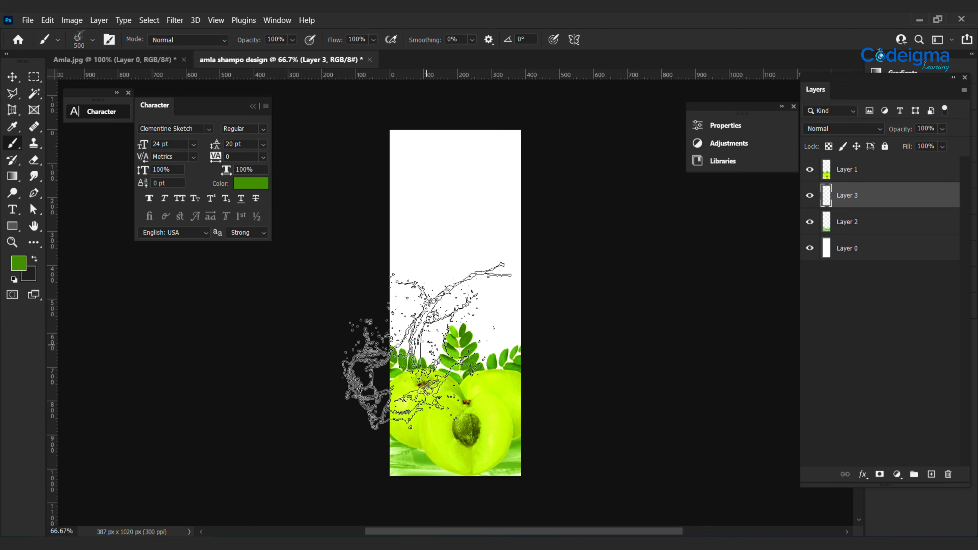
click(478, 351)
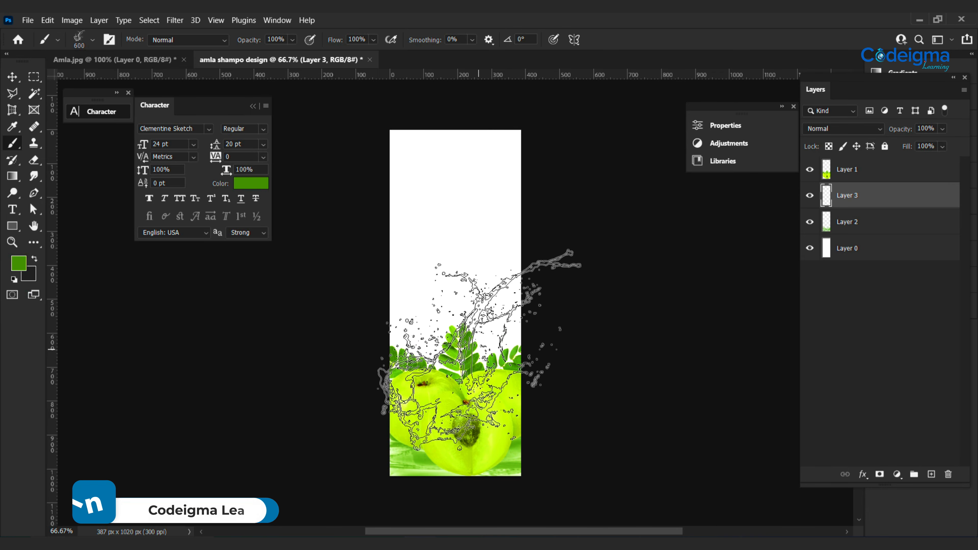
click(932, 476)
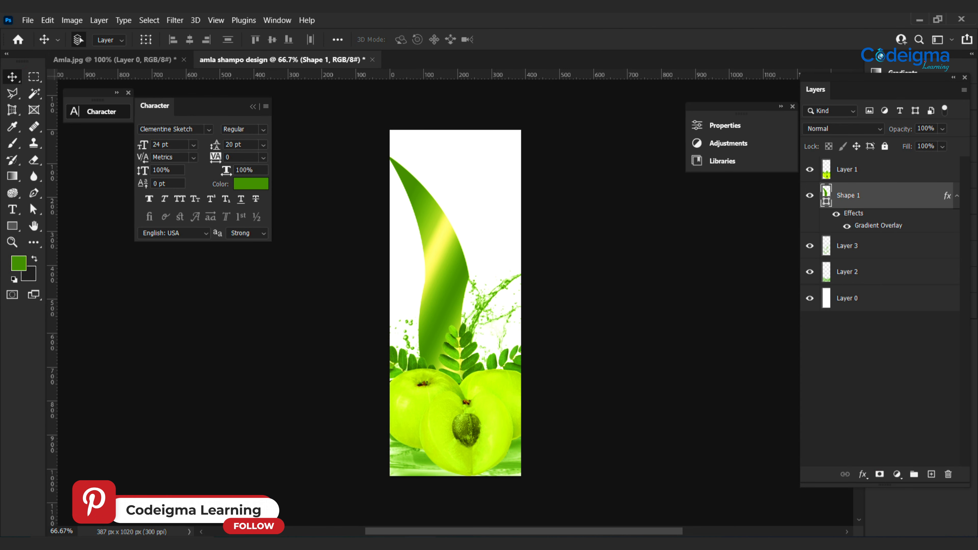
Step: Switch to Illustrator and set the fill to black with no stroke
click(382, 494)
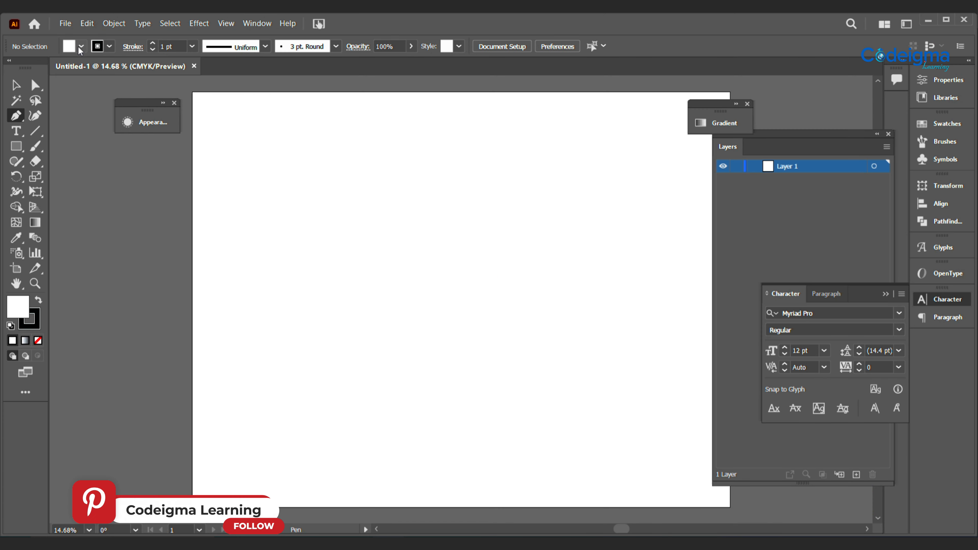
click(81, 47)
click(35, 69)
click(98, 46)
click(9, 68)
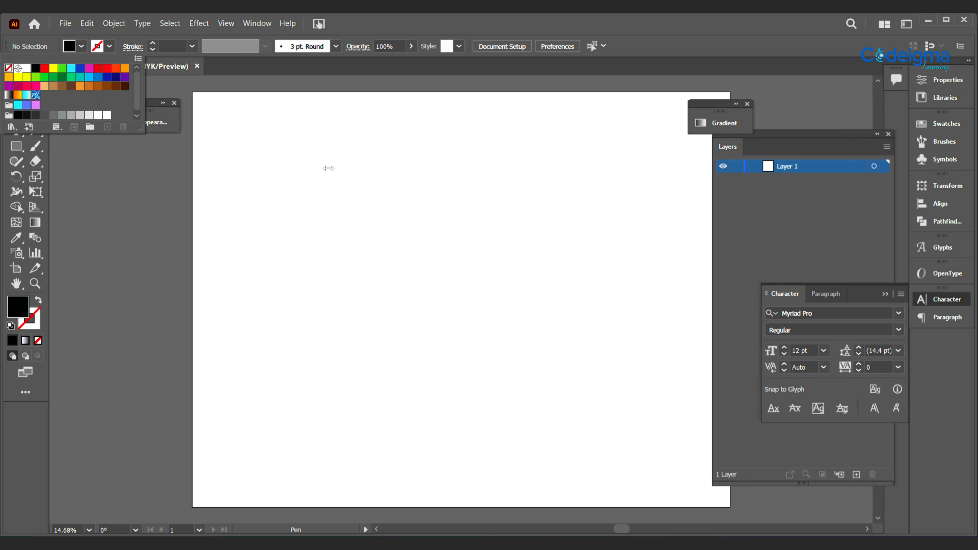
Step: Draw a closed, slender S-shaped ribbon with pointed ends, about 1494 px tall, using the Pen tool
click(349, 299)
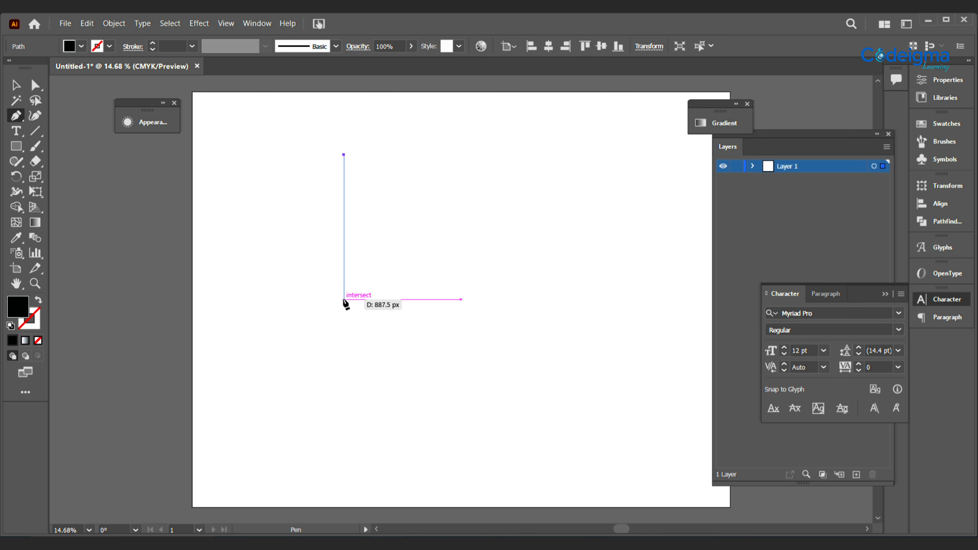
drag(347, 304, 297, 373)
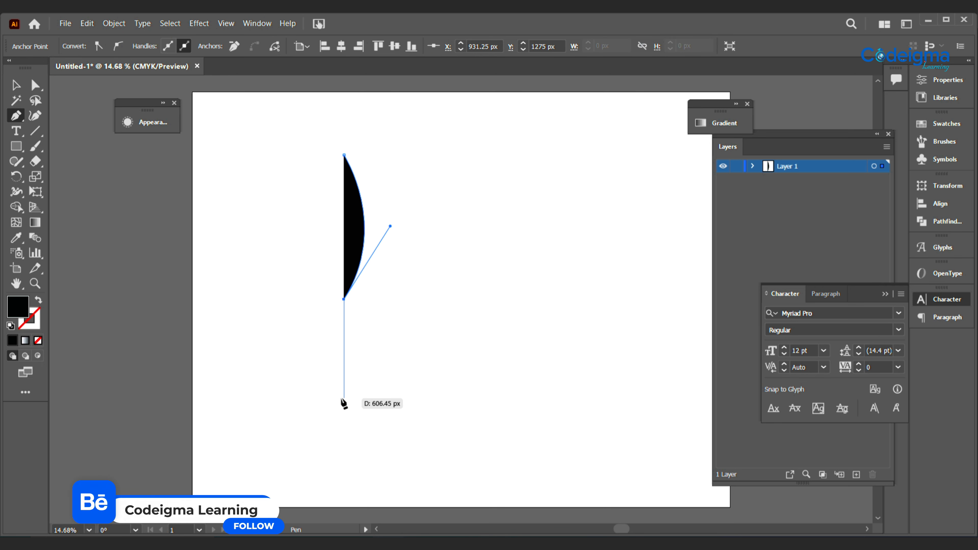
drag(344, 398, 376, 438)
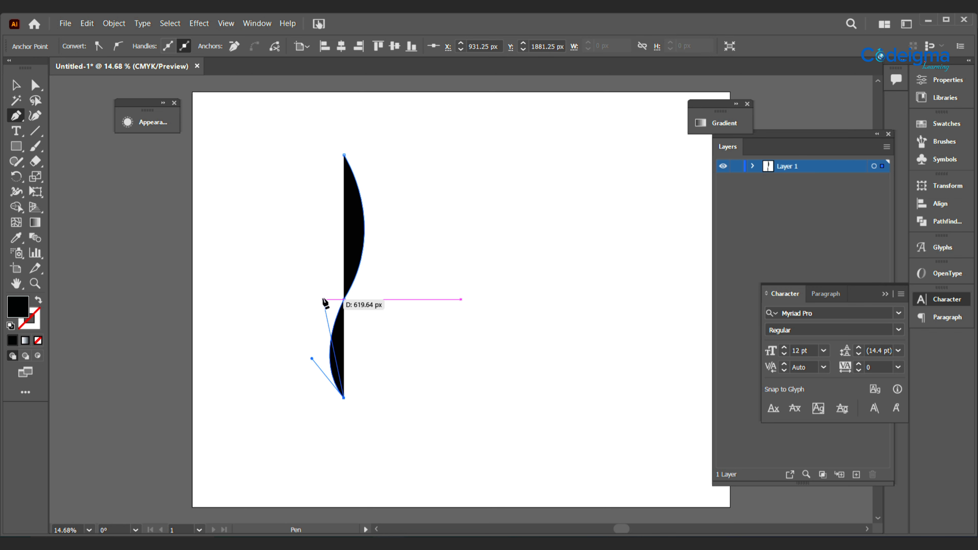
drag(322, 300, 351, 278)
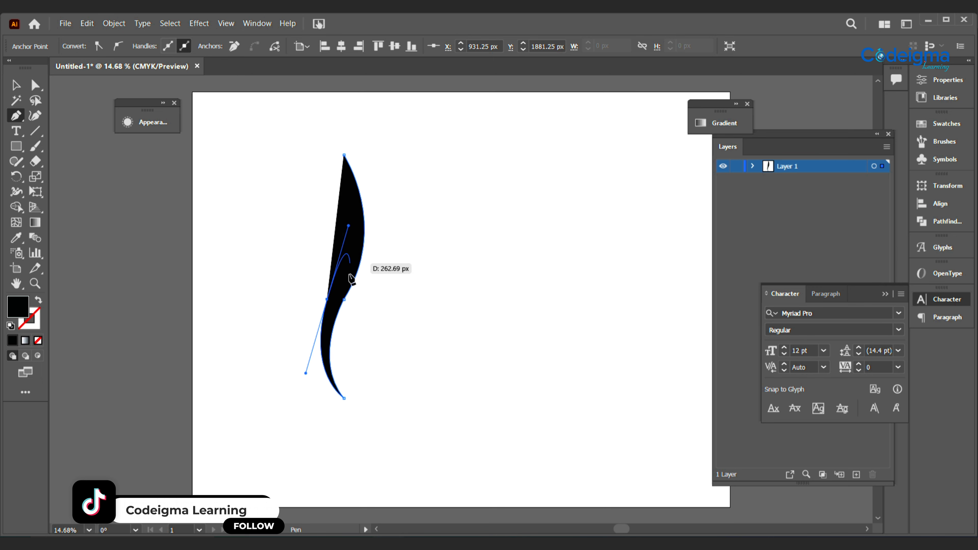
drag(343, 155, 304, 131)
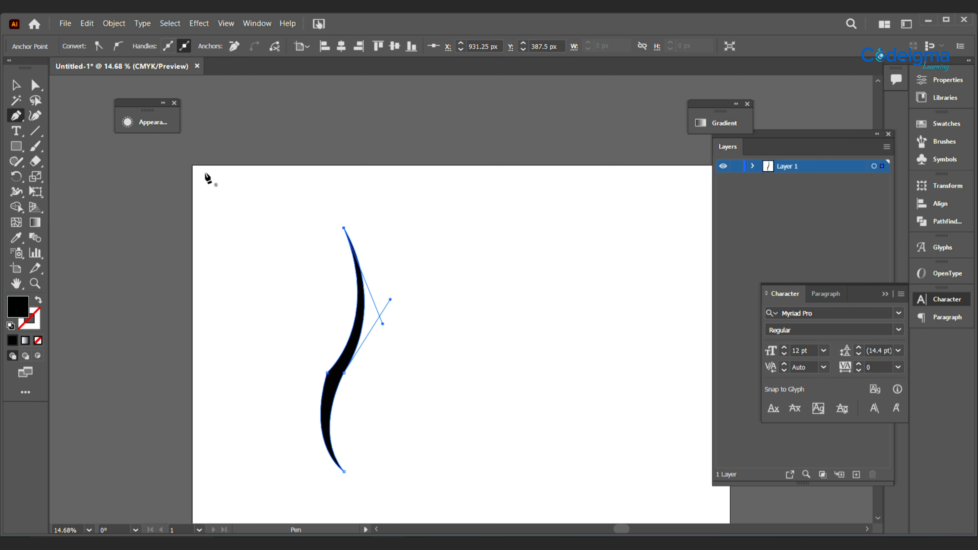
Step: Round the kink on the ribbon's left bend to a radius of about 562 px, and move the ribbon up and to the right
click(35, 84)
click(202, 310)
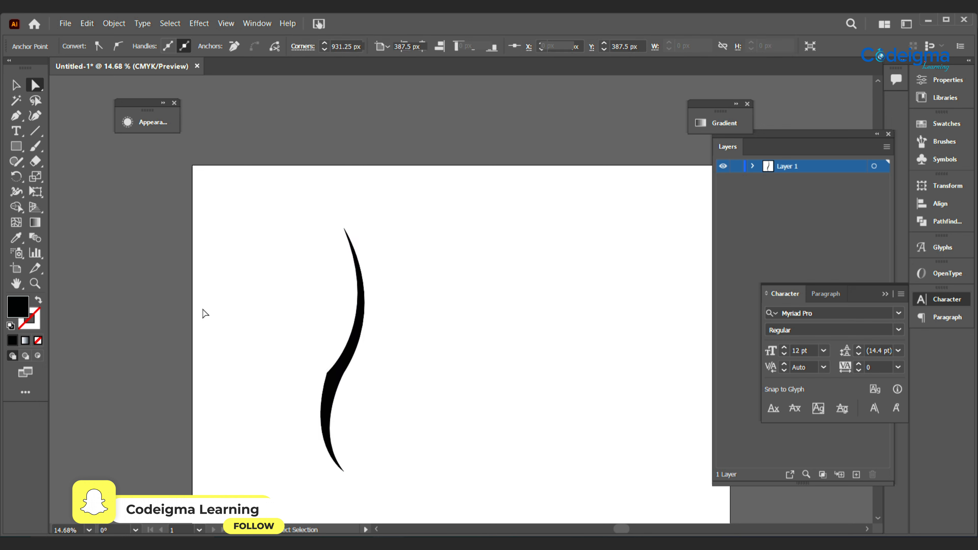
click(326, 390)
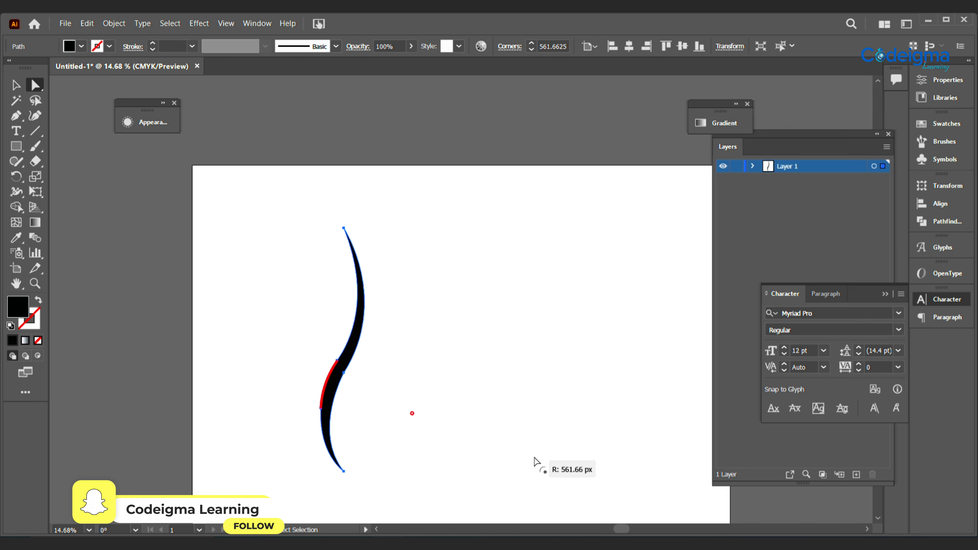
key(v)
drag(339, 376, 381, 342)
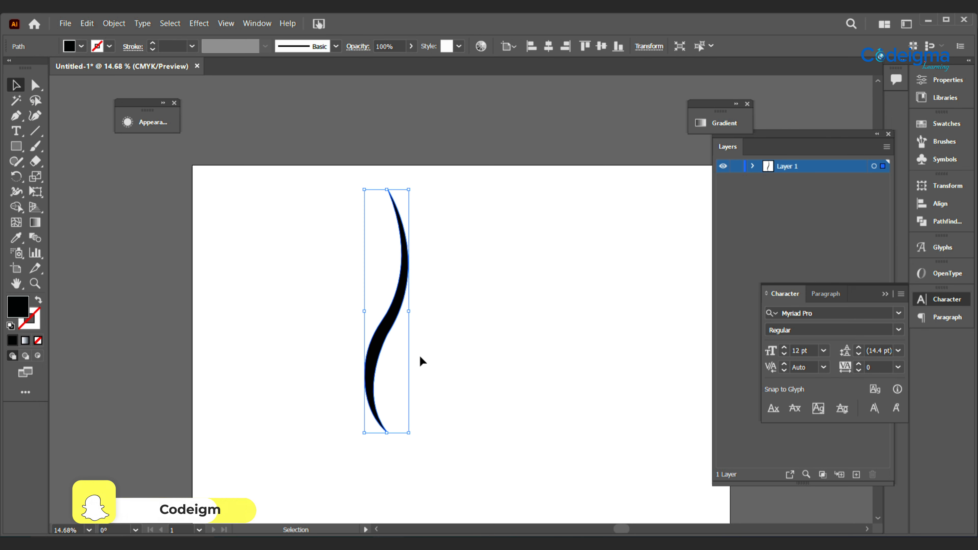
click(481, 354)
double_click(24, 305)
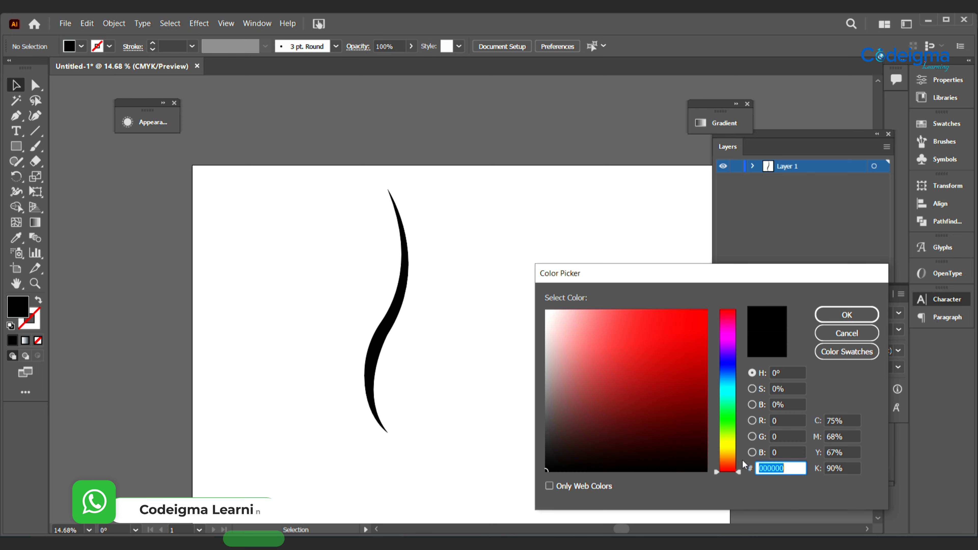
text(4e7920)
click(830, 316)
Step: Set the black ribbon's fill to the green hex colour 4e7920
click(399, 311)
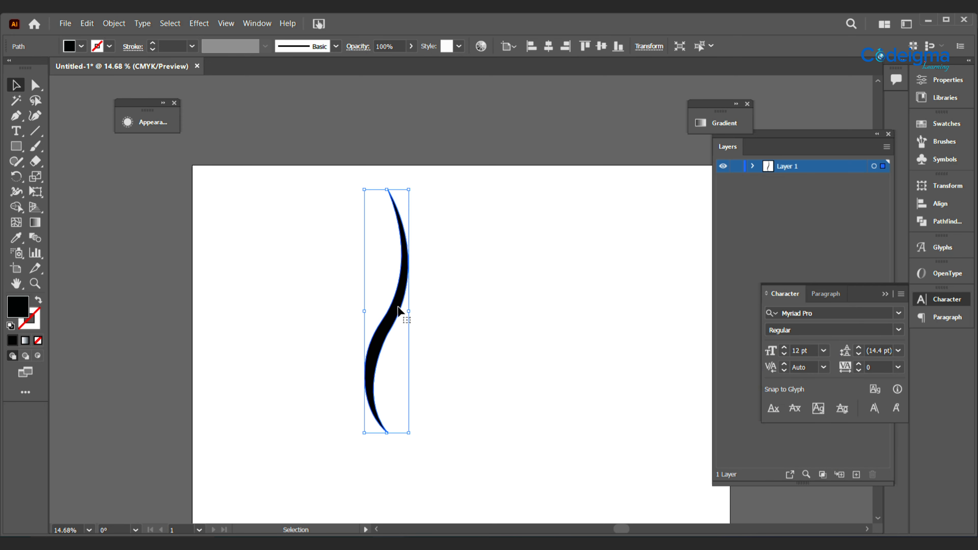
double_click(15, 318)
text(4e7920)
click(845, 315)
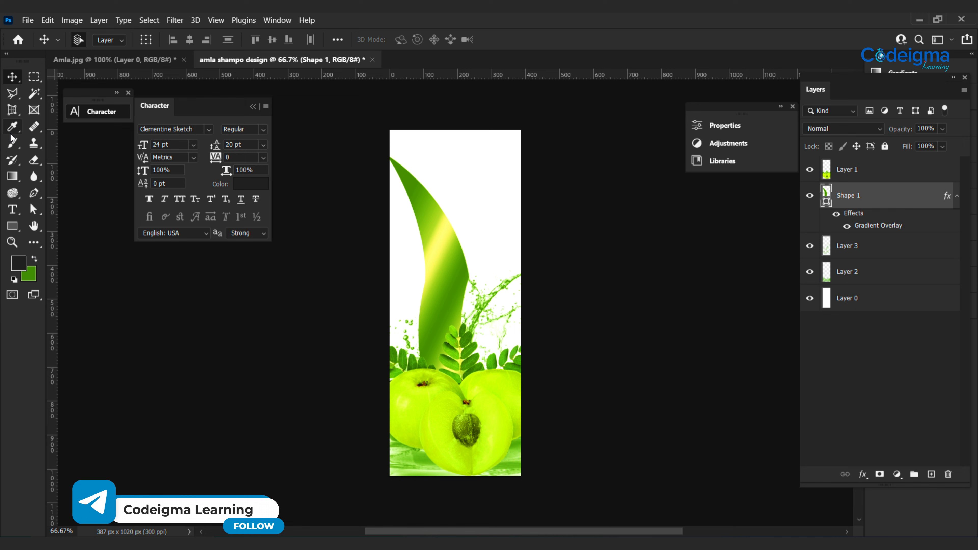
Step: In Photoshop, sample the lime green b6e623 from the fruit as the foreground colour
click(12, 130)
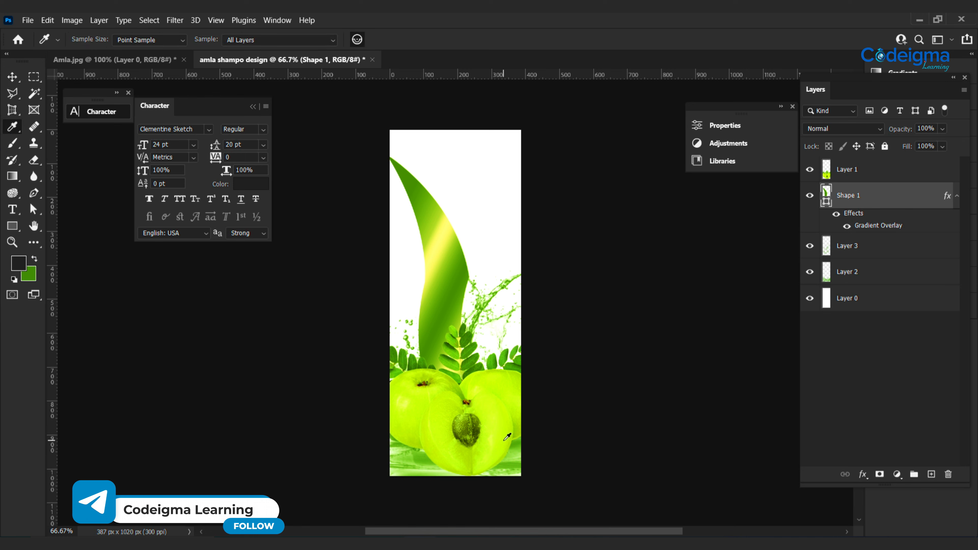
click(22, 265)
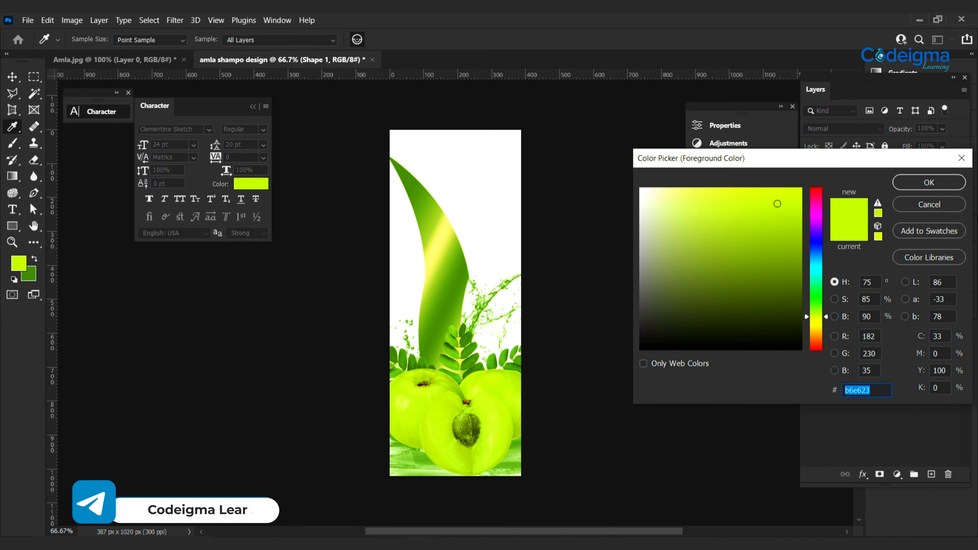
key(Return)
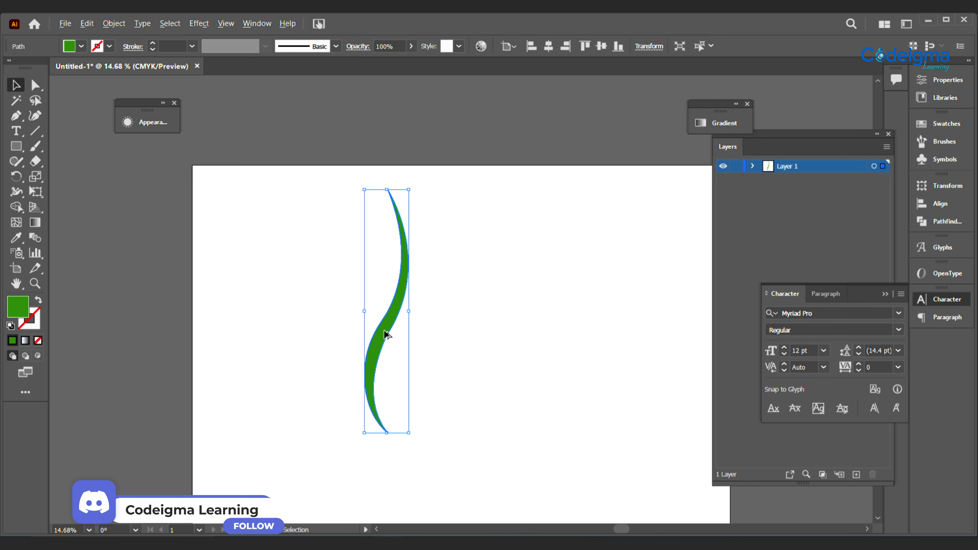
Step: In Illustrator, duplicate the green ribbon and recolour the copy lime green, overlapping the original's right edge
drag(386, 331, 400, 336)
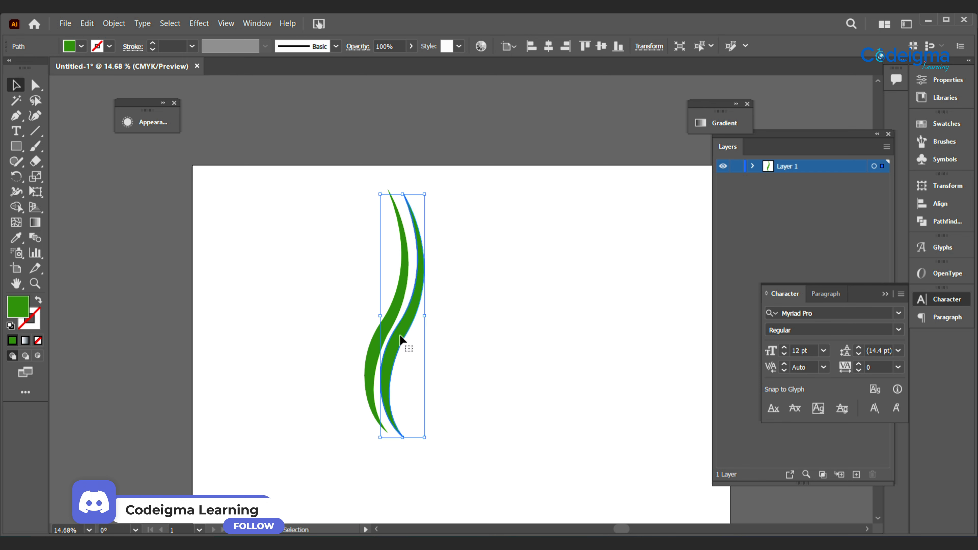
double_click(19, 307)
key(Return)
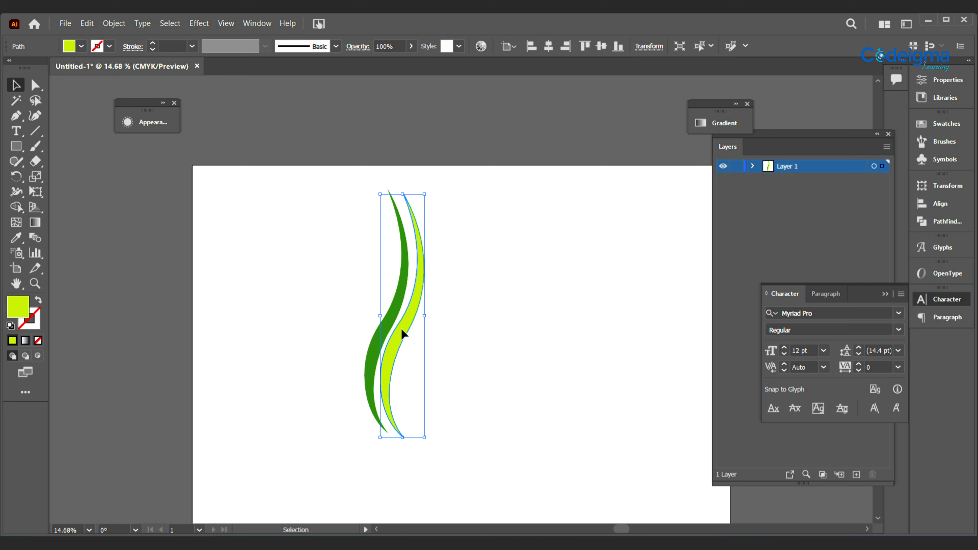
drag(400, 332, 392, 335)
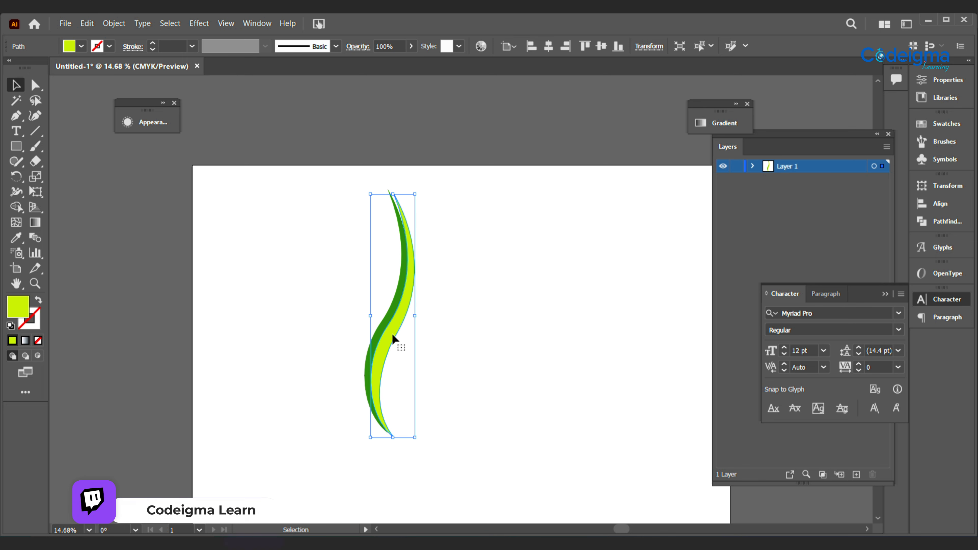
Step: Duplicate the green ribbon again and place the copy along the right edge of the lime ribbon
click(448, 367)
click(391, 314)
mouse_move(391, 315)
mouse_down()
mouse_move(414, 311)
mouse_move(407, 322)
mouse_up()
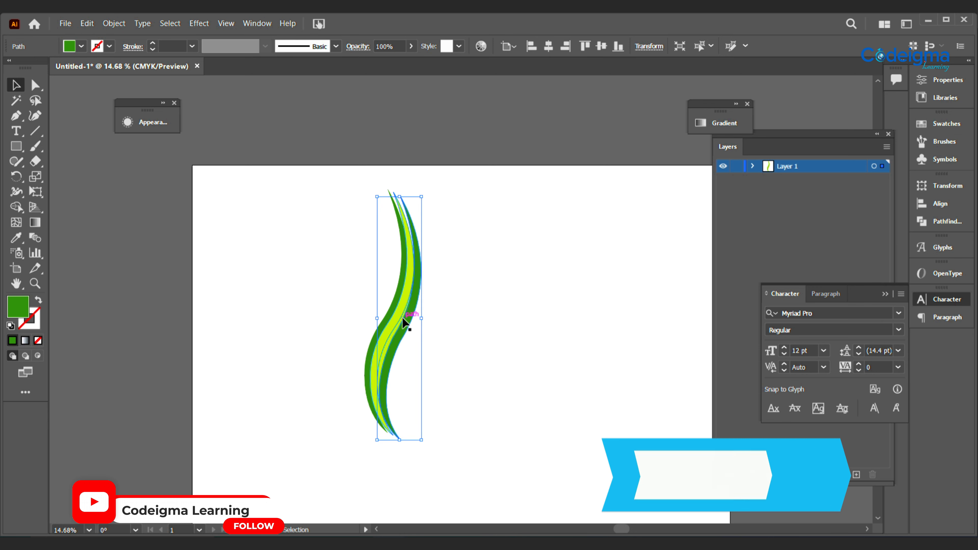
click(469, 360)
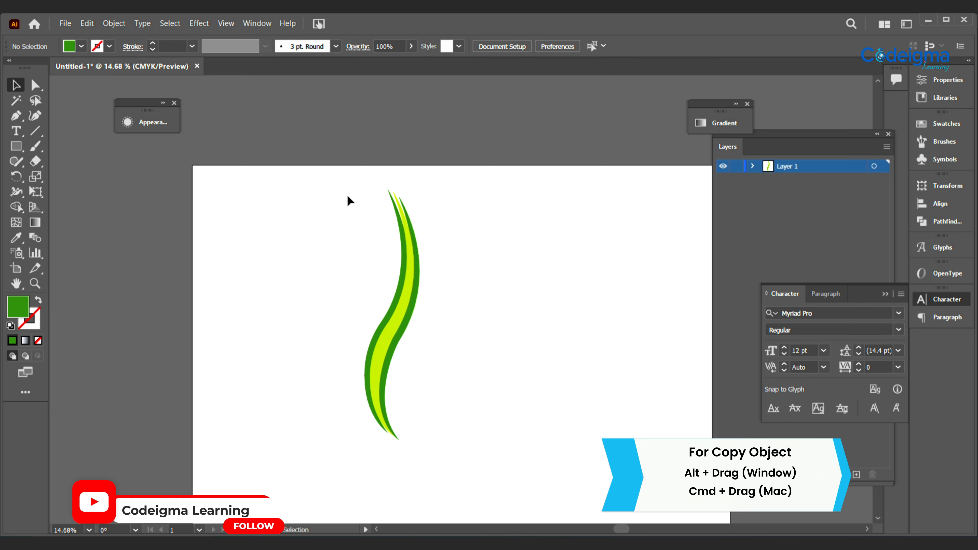
Step: Group the three ribbon shapes in Illustrator and paste them into the Photoshop amla label as a vector smart object
right_click(391, 334)
drag(348, 197, 444, 499)
click(429, 171)
click(461, 345)
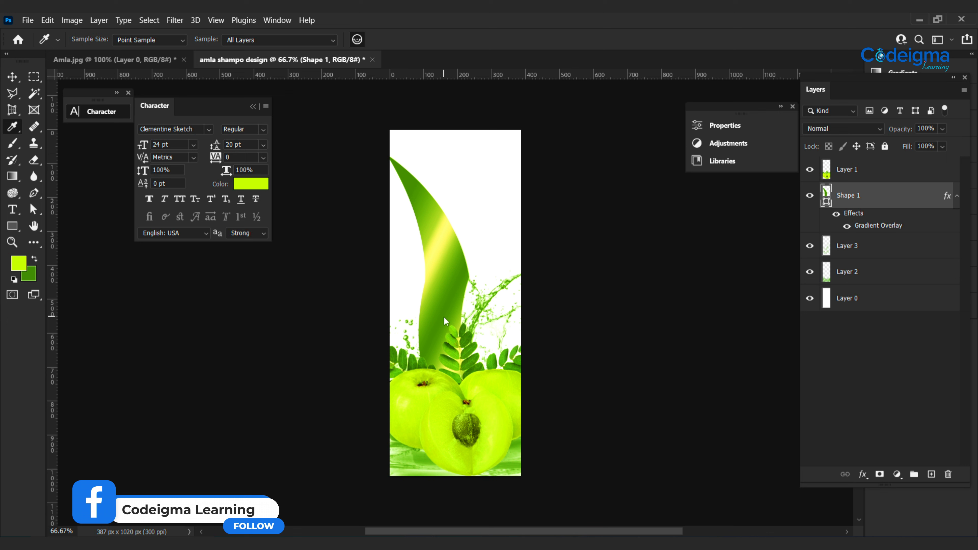
key(ctrl+v)
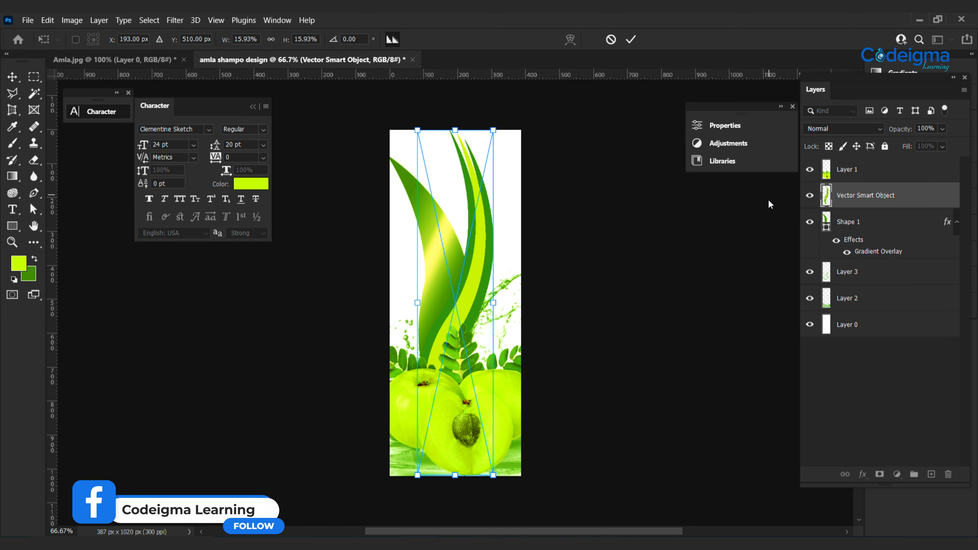
key(Return)
Step: Hide Shape 1 and rotate the pasted ribbon smart object to about −25°
click(809, 221)
key(ctrl+t)
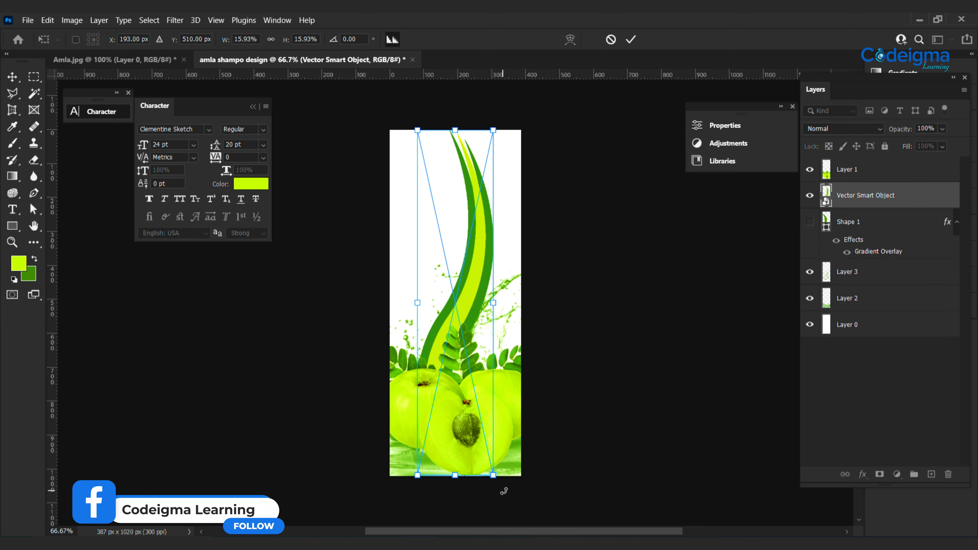
drag(504, 492, 587, 431)
mouse_move(467, 285)
mouse_down()
mouse_move(480, 278)
mouse_move(469, 304)
mouse_up()
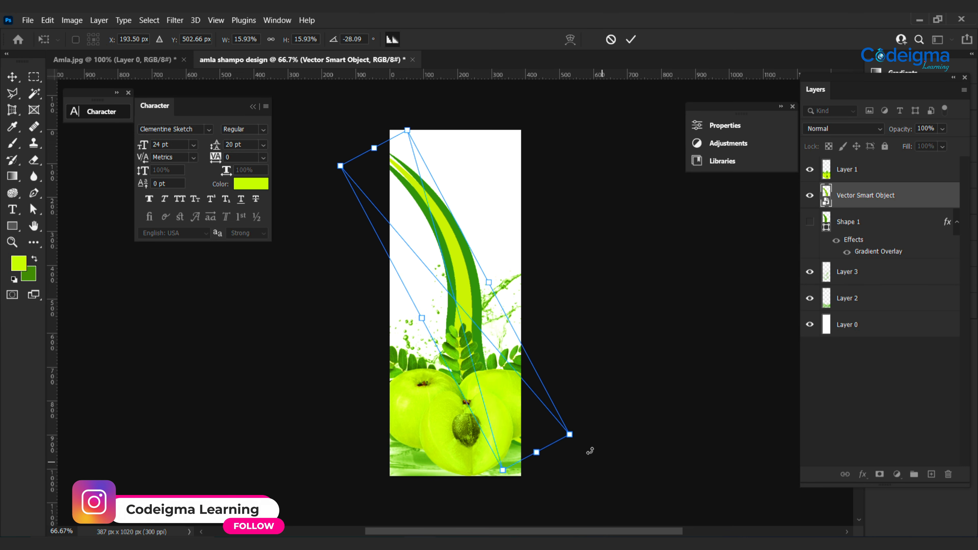
drag(590, 451, 582, 457)
Step: Scale the ribbon to about 13.4% and position it so it curves from the label's top-left corner down behind the leaves
drag(468, 307, 496, 274)
drag(446, 101, 465, 192)
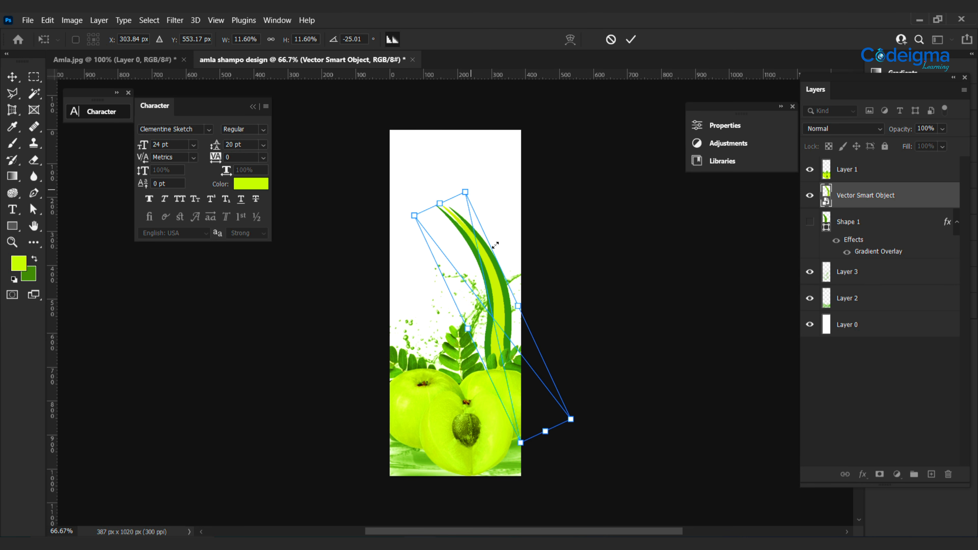
drag(501, 313, 449, 235)
drag(522, 344, 541, 361)
drag(458, 291, 457, 299)
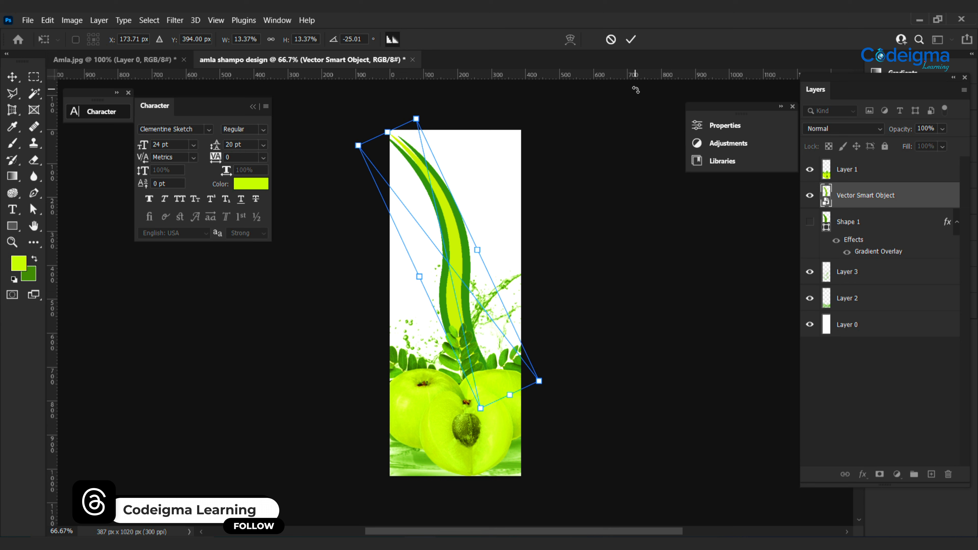
click(631, 40)
Step: Apply a Motion Blur smart filter with a shortened blur distance to the ribbon smart object
click(175, 20)
mouse_move(235, 178)
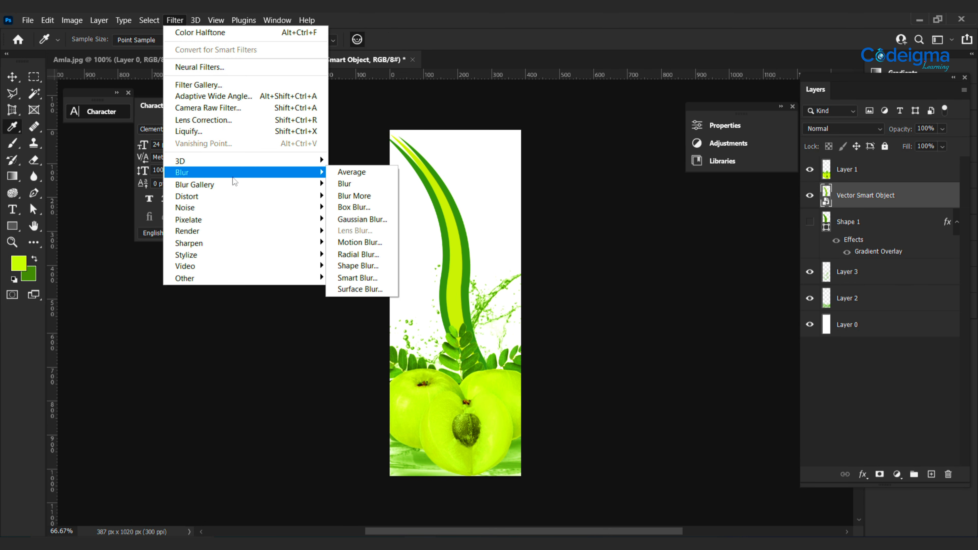
click(358, 255)
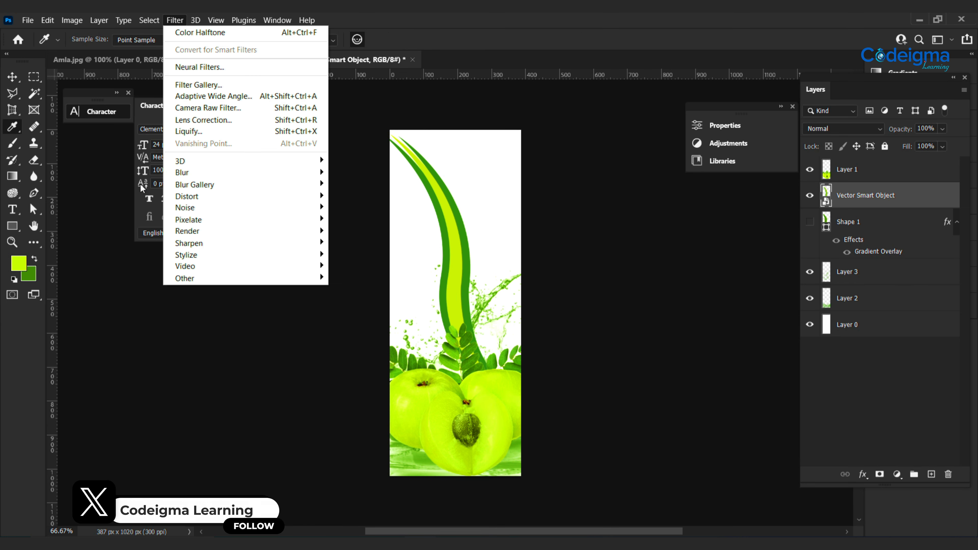
click(360, 244)
drag(666, 342, 612, 344)
key(Return)
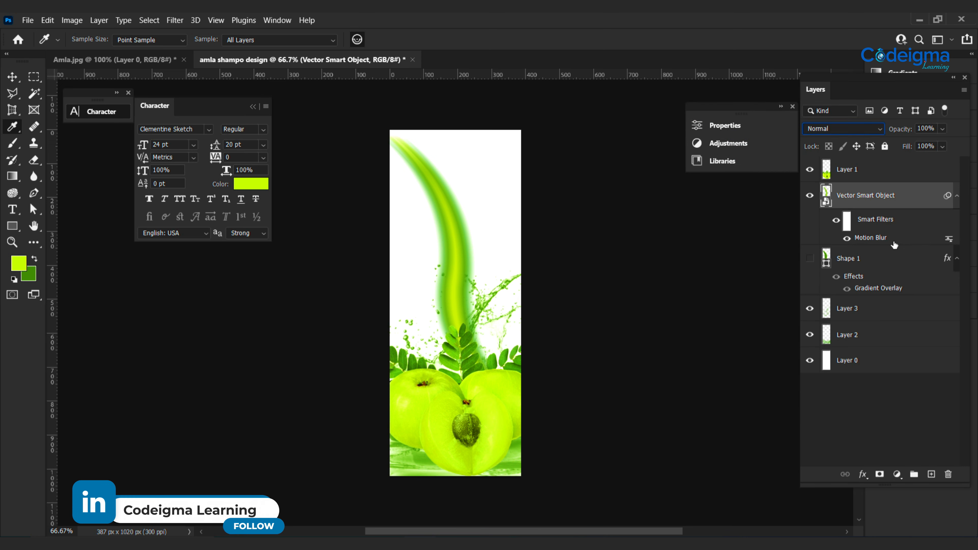
drag(955, 145, 936, 146)
click(174, 20)
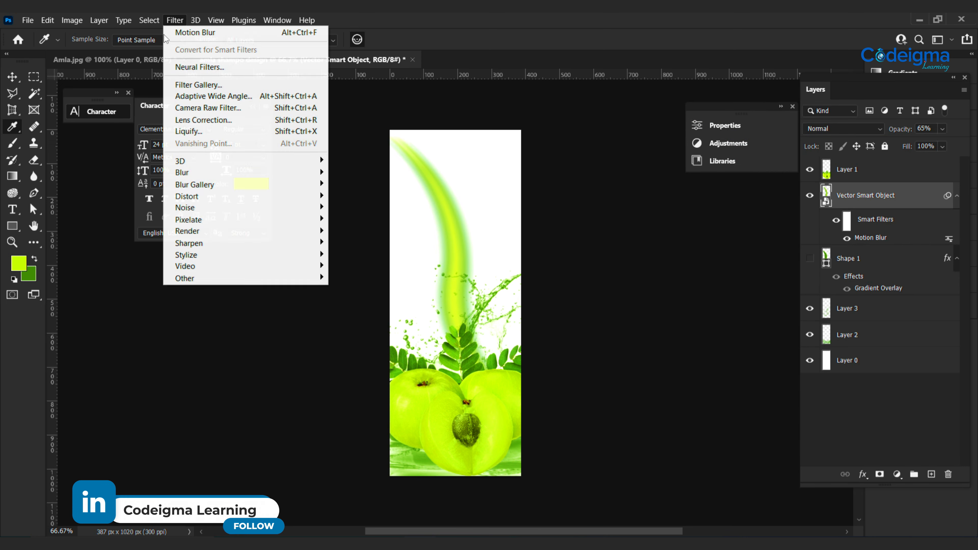
mouse_move(182, 172)
click(362, 230)
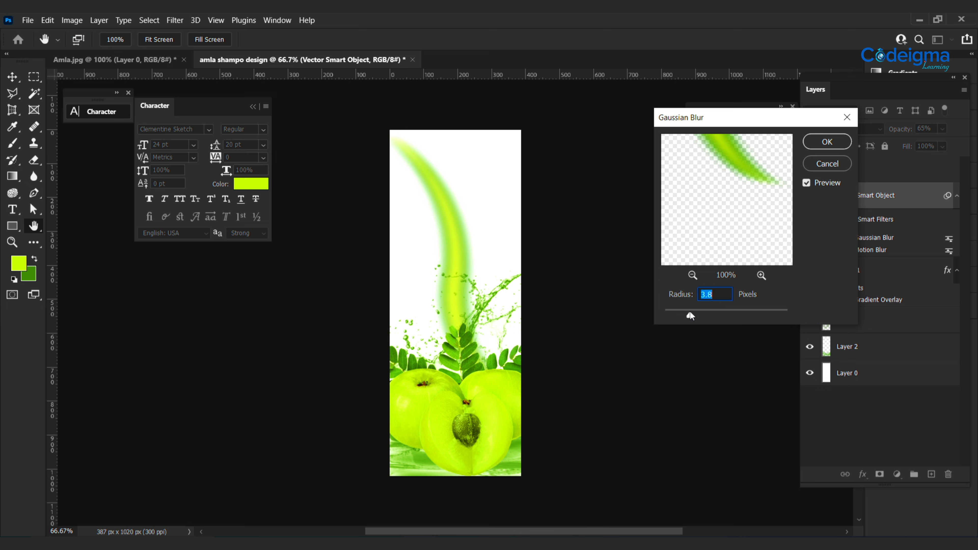
drag(674, 316, 664, 316)
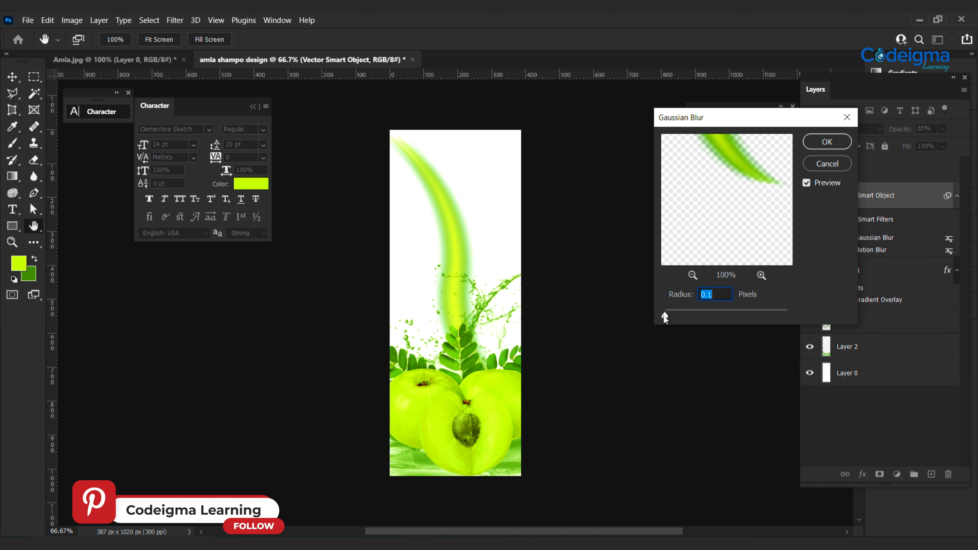
click(808, 161)
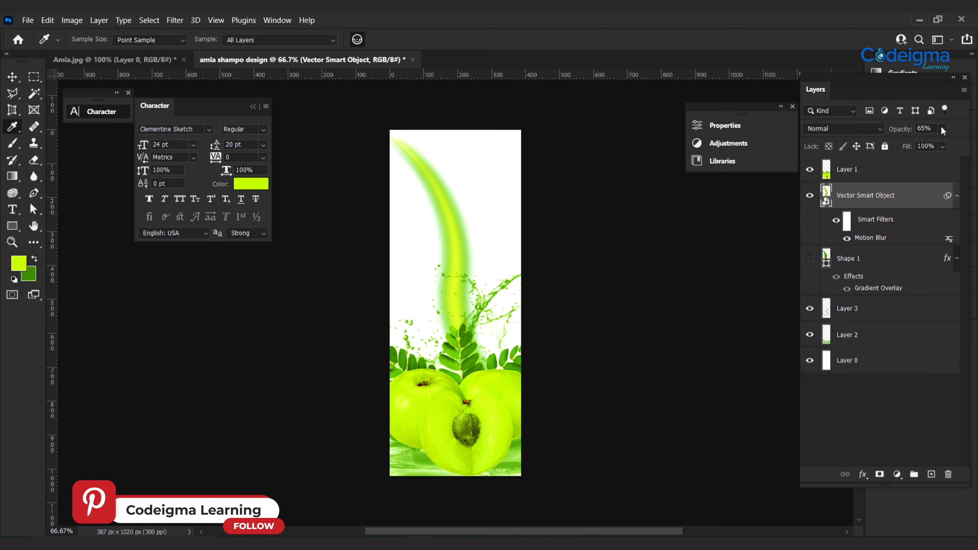
Step: Apply a Gaussian Blur smart filter with a radius of 2.7 pixels to the ribbon smart object
click(175, 21)
mouse_move(183, 169)
click(360, 224)
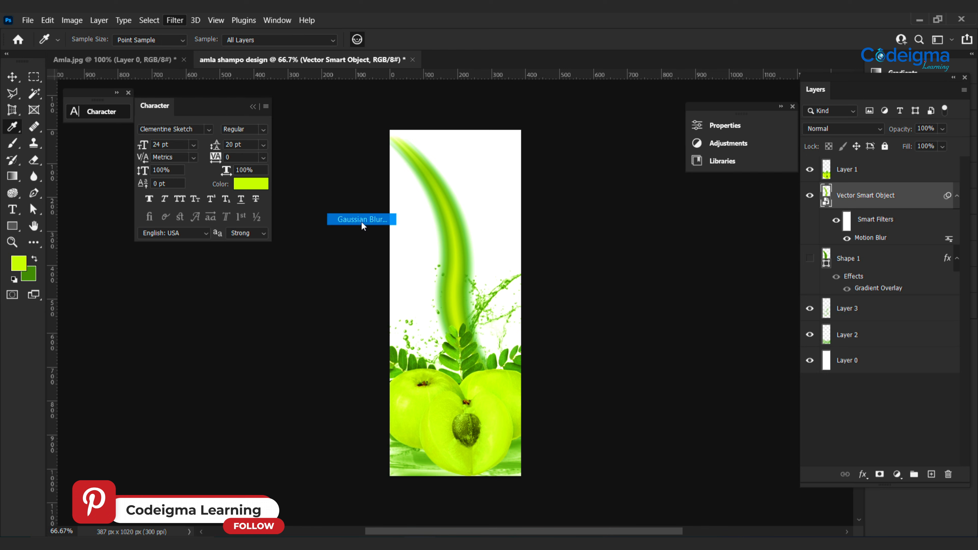
mouse_move(687, 318)
mouse_down()
mouse_move(696, 316)
mouse_move(684, 315)
mouse_up()
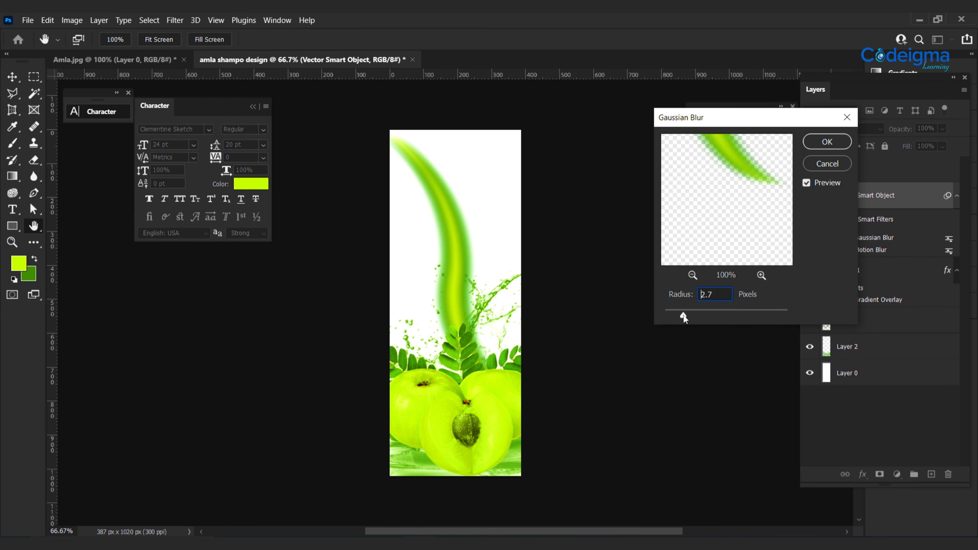
click(827, 142)
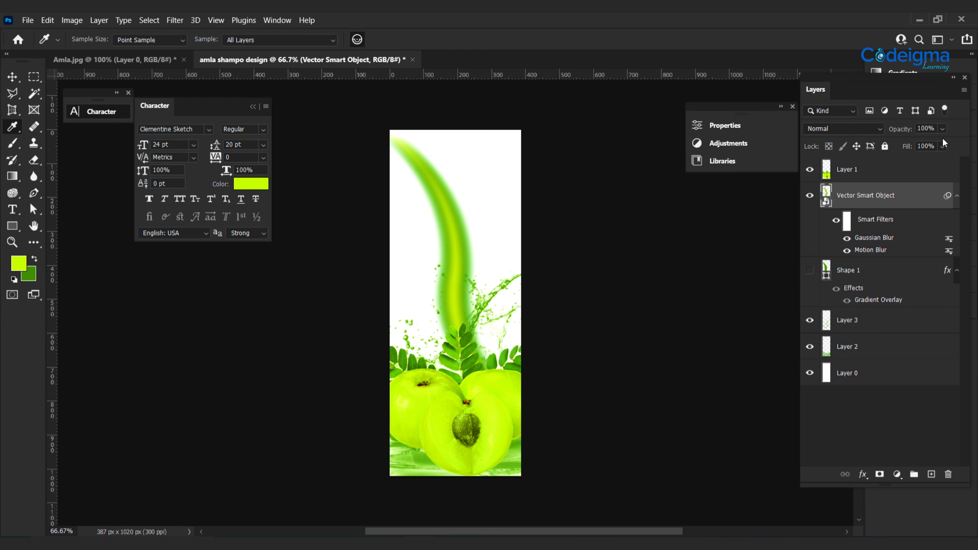
Step: Rotate the blurred ribbon further, to an angle of −40.53°
key(ctrl+t)
click(585, 291)
mouse_move(483, 407)
mouse_down()
mouse_move(541, 402)
mouse_move(571, 345)
mouse_up()
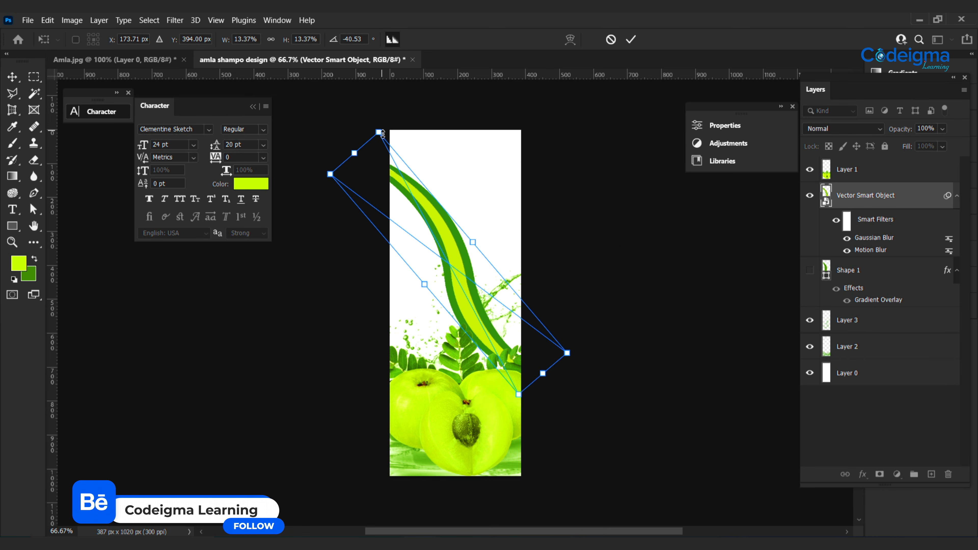
Step: Scale the ribbon to 9.82% and place it diagonally from the label's top-left corner to its right edge, above the fruit
drag(382, 134, 404, 181)
drag(469, 290, 459, 219)
drag(400, 107, 404, 115)
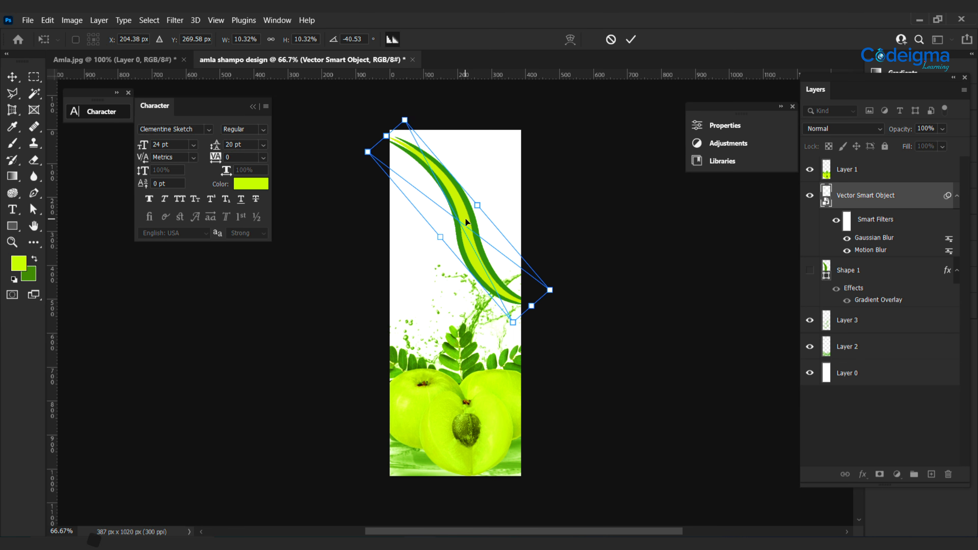
drag(465, 217, 461, 211)
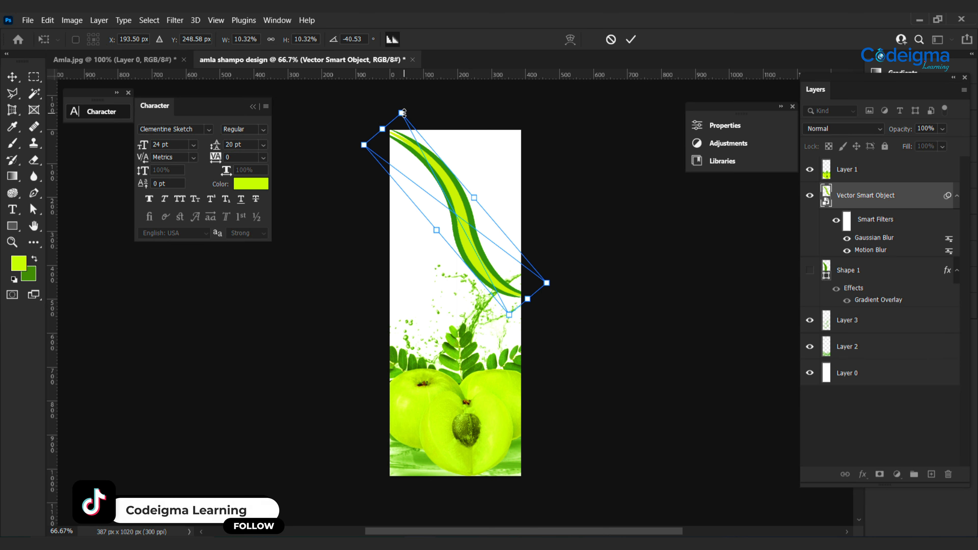
drag(402, 113, 405, 121)
drag(463, 220, 458, 213)
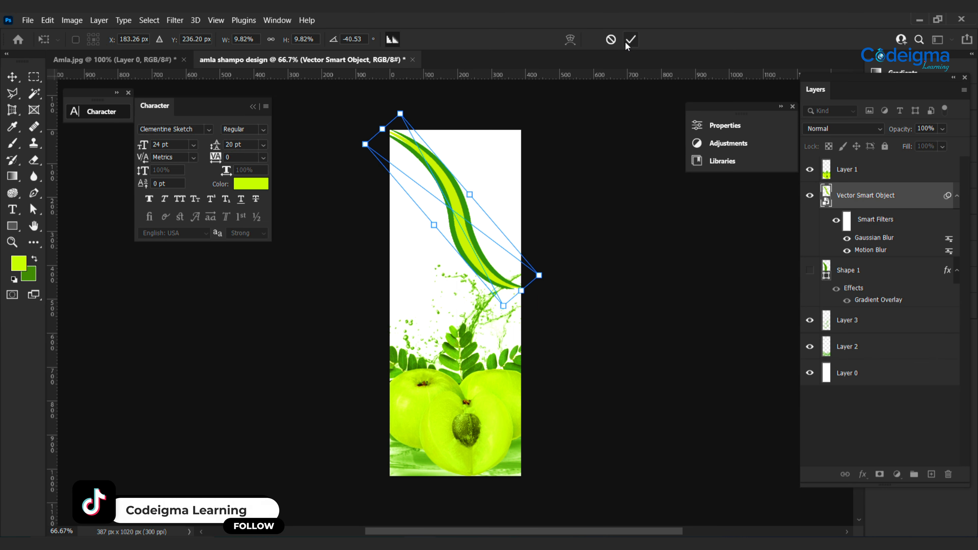
click(631, 39)
Step: Add a new empty layer above Layer 1
key(i)
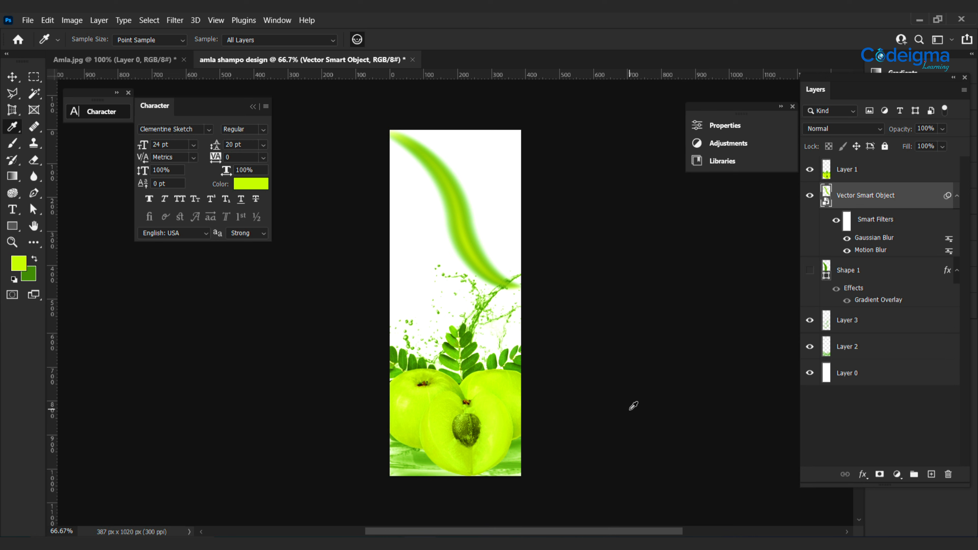
click(891, 176)
click(931, 474)
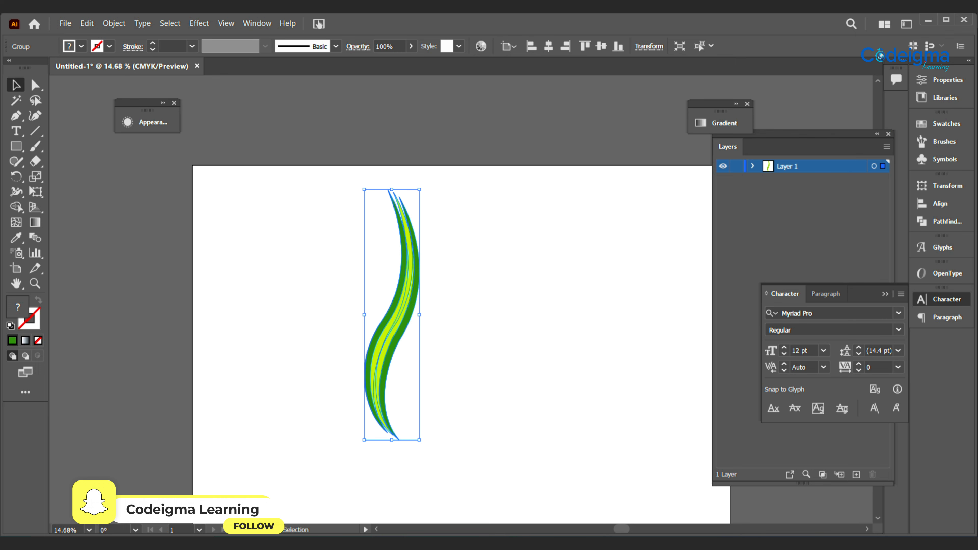
Step: In Illustrator, draw a closed, pointed green leaf shape with the Pen tool to the left of the ribbons
click(296, 341)
click(16, 115)
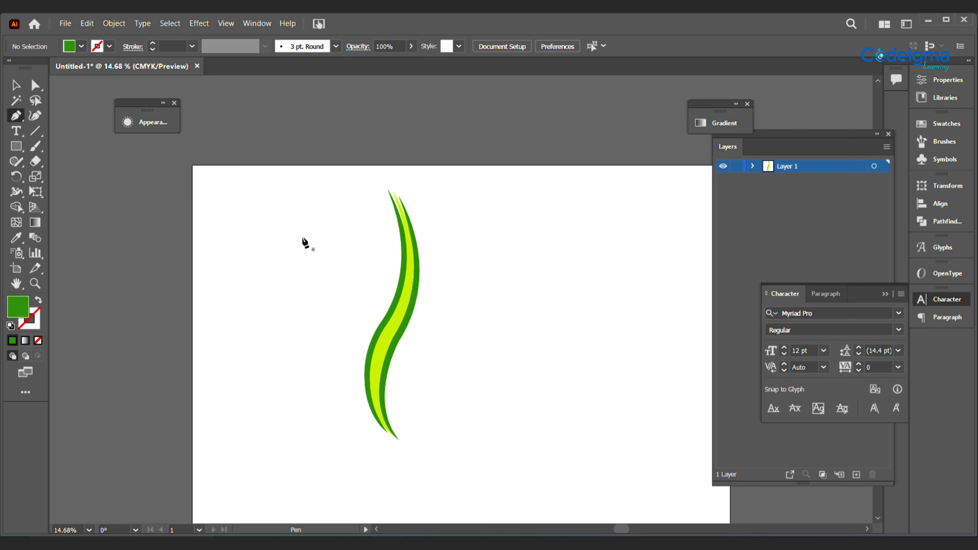
click(302, 237)
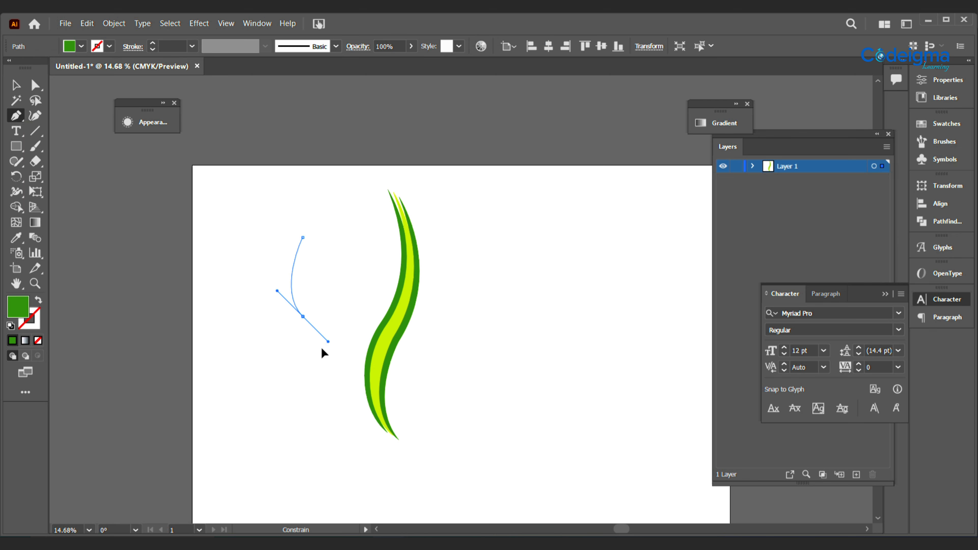
drag(323, 353, 329, 360)
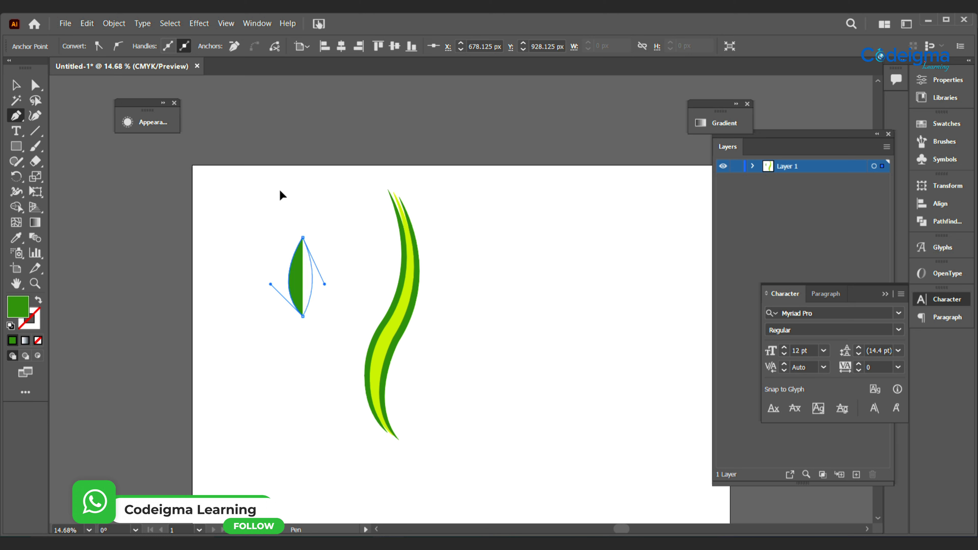
key(v)
click(304, 299)
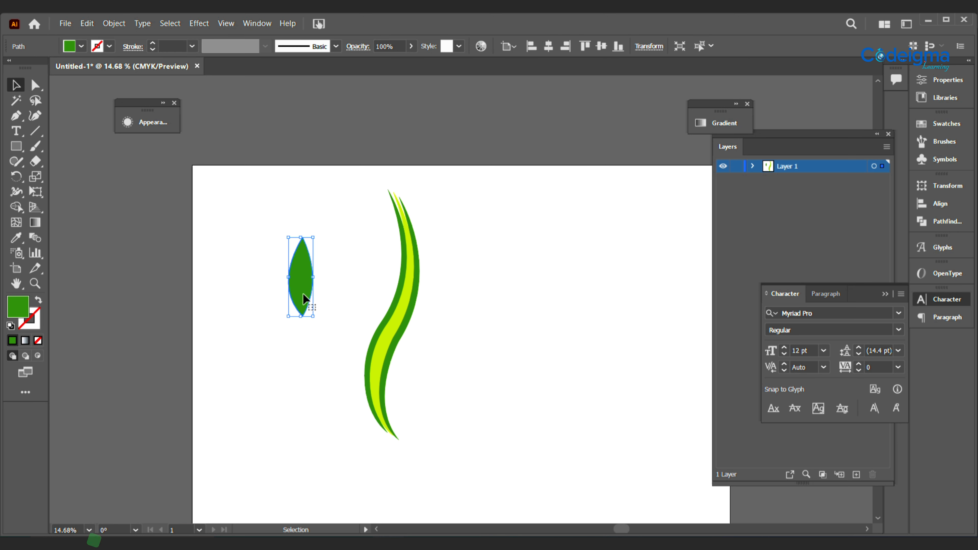
click(267, 412)
Step: Sample the lime green of the middle ribbon as the fill colour
click(16, 116)
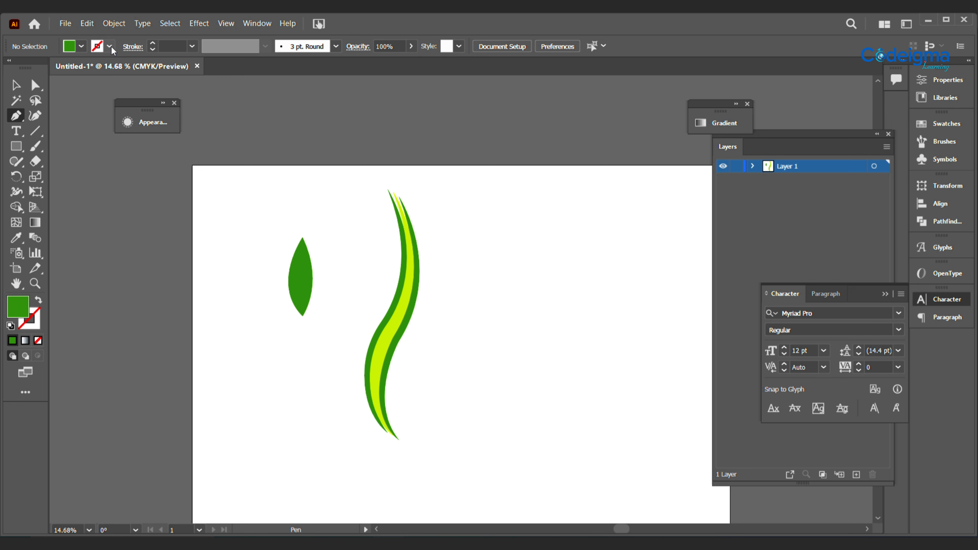
click(70, 46)
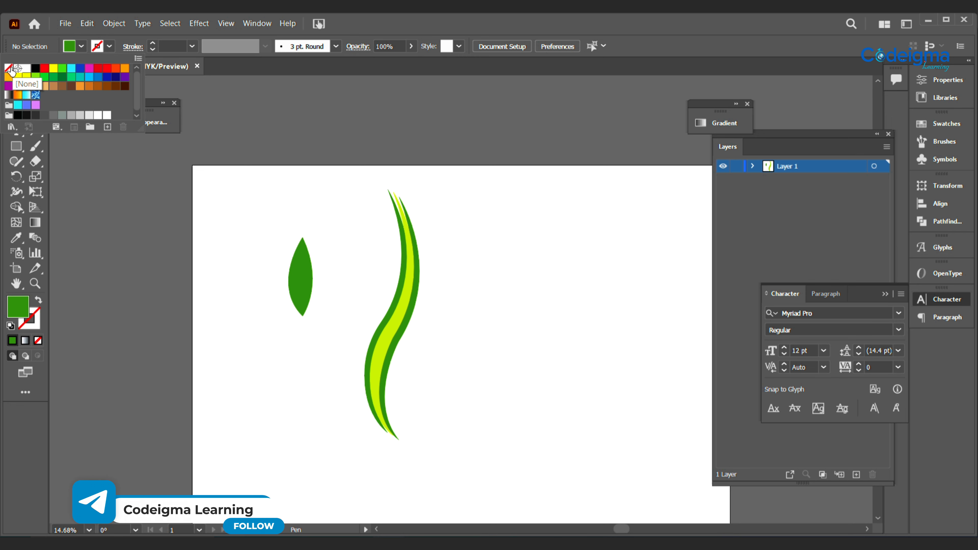
click(233, 342)
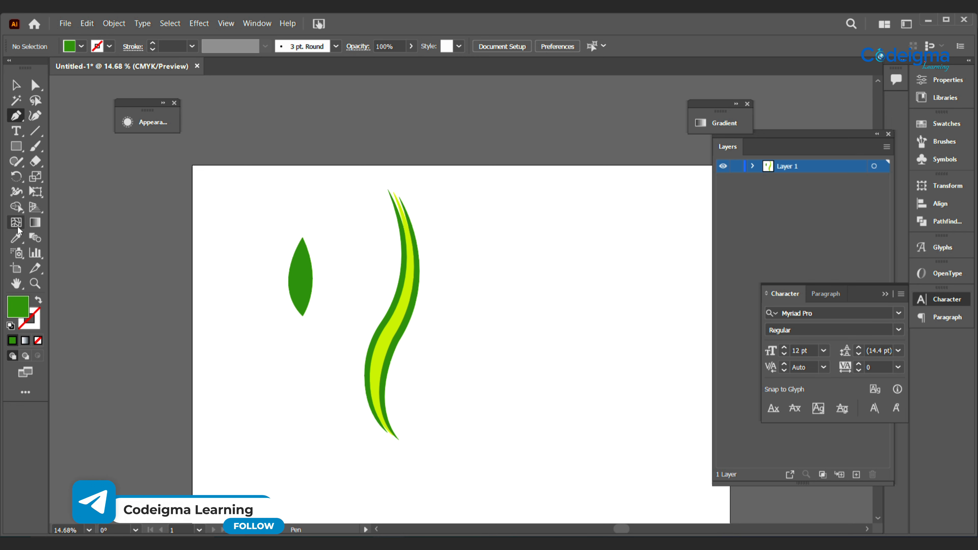
click(16, 238)
click(412, 300)
Step: Draw a thin, curved lime vein along the centre of the green leaf, running almost from tip to tip
key(p)
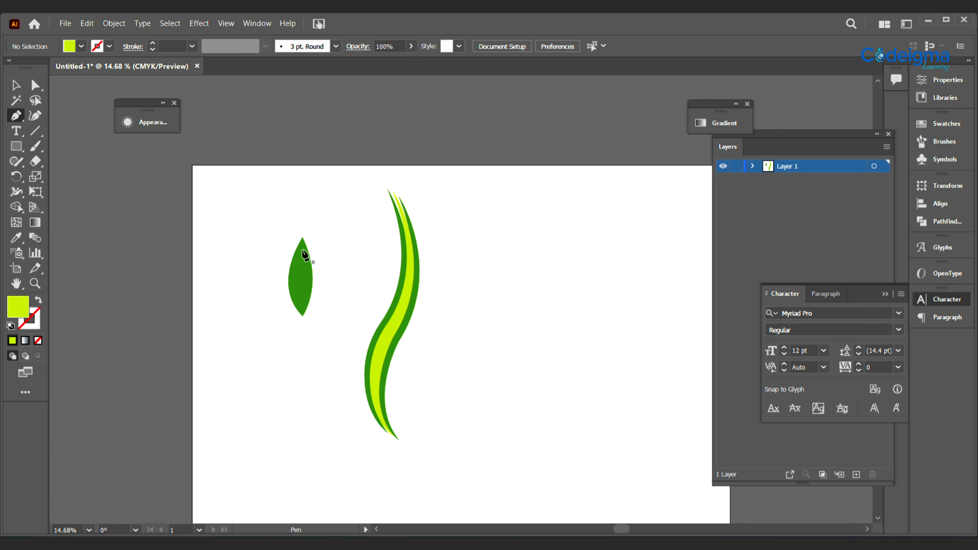
key(ctrl+equal)
key(ctrl+equal)
drag(304, 255, 465, 332)
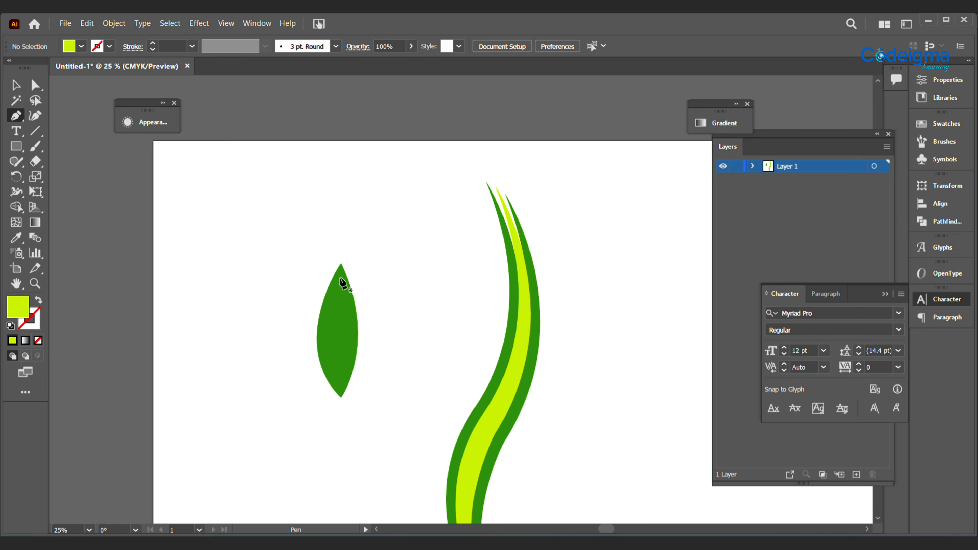
click(340, 278)
drag(340, 381, 351, 406)
click(341, 383)
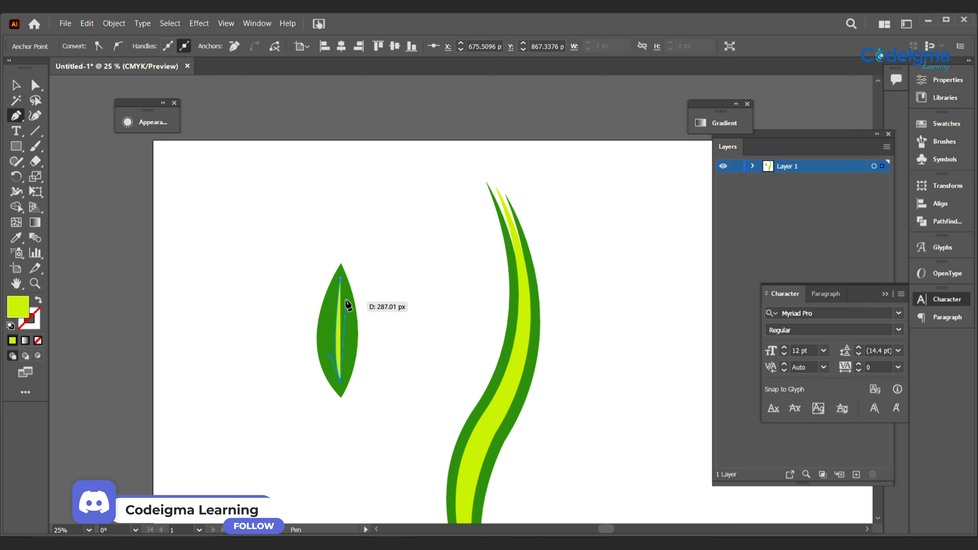
drag(342, 249, 348, 242)
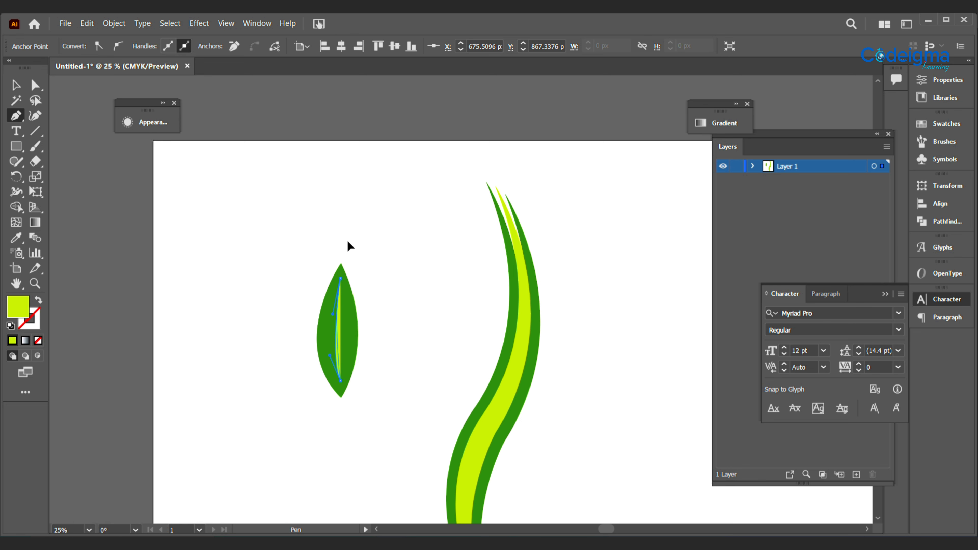
key(v)
click(197, 426)
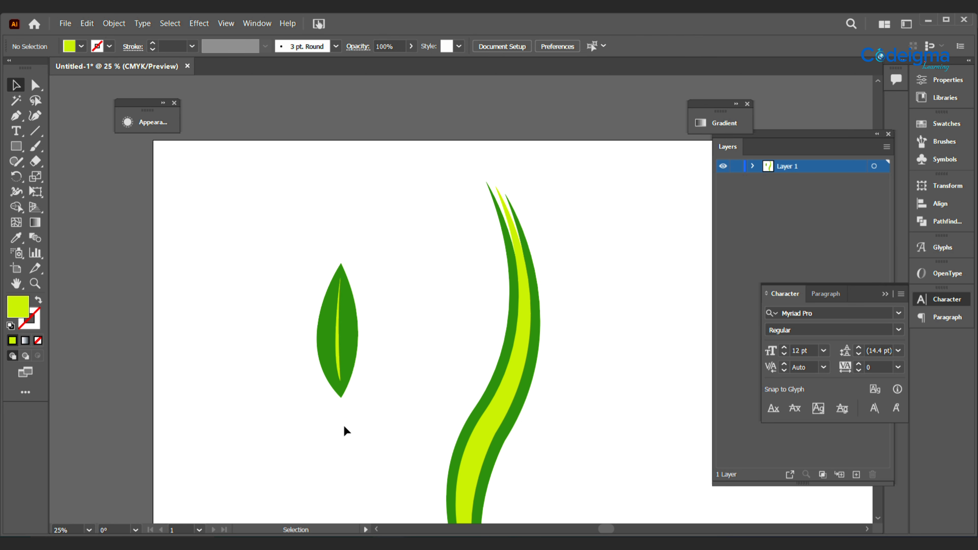
Step: Copy the leaf artwork from Illustrator into the Photoshop label, scaled to about 6% and placed below the top edge, beside the ribbon
right_click(338, 339)
click(349, 352)
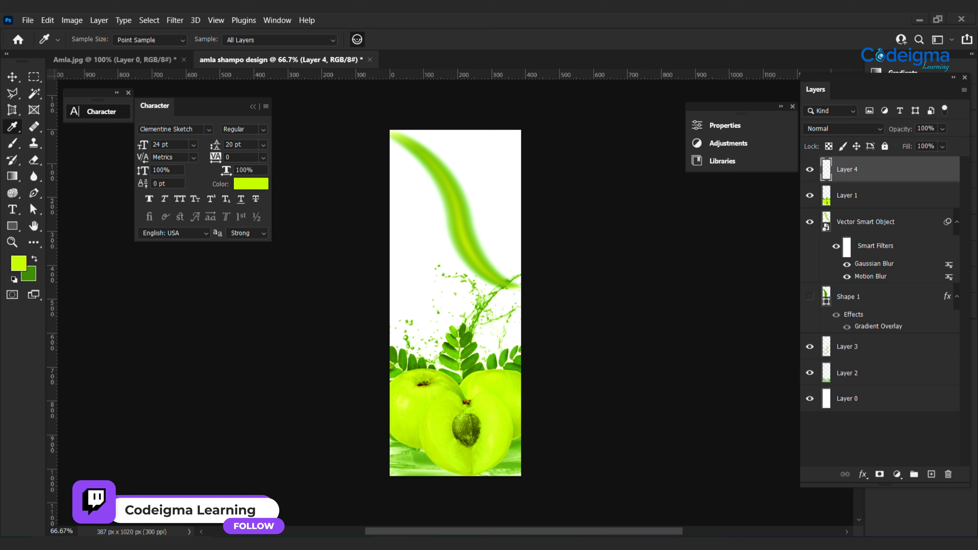
key(ctrl+v)
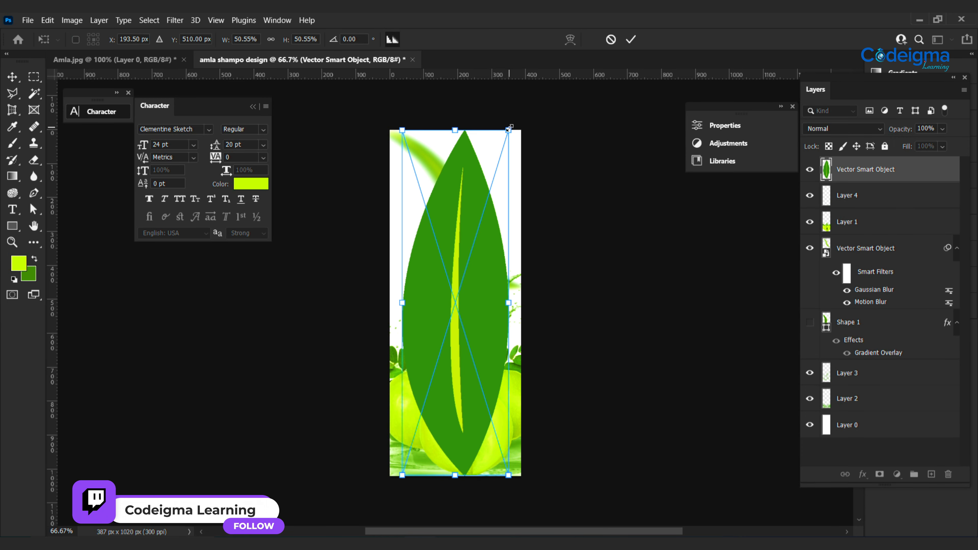
drag(509, 130, 475, 389)
drag(421, 428, 453, 178)
drag(463, 130, 456, 177)
click(630, 39)
key(v)
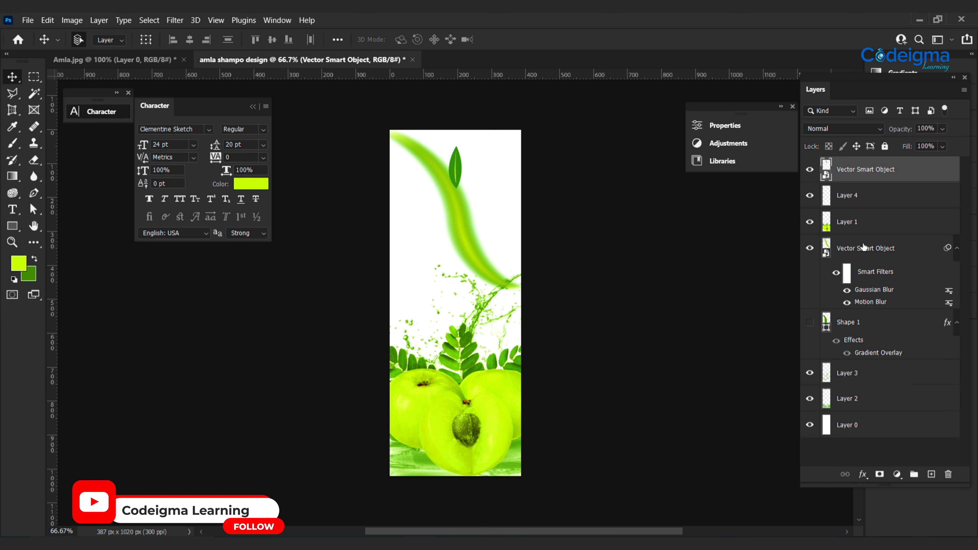
Step: Duplicate the leaf, shrink the copy to about 5%, and place it just to the right of the first leaf
key(ctrl+j)
key(ctrl+t)
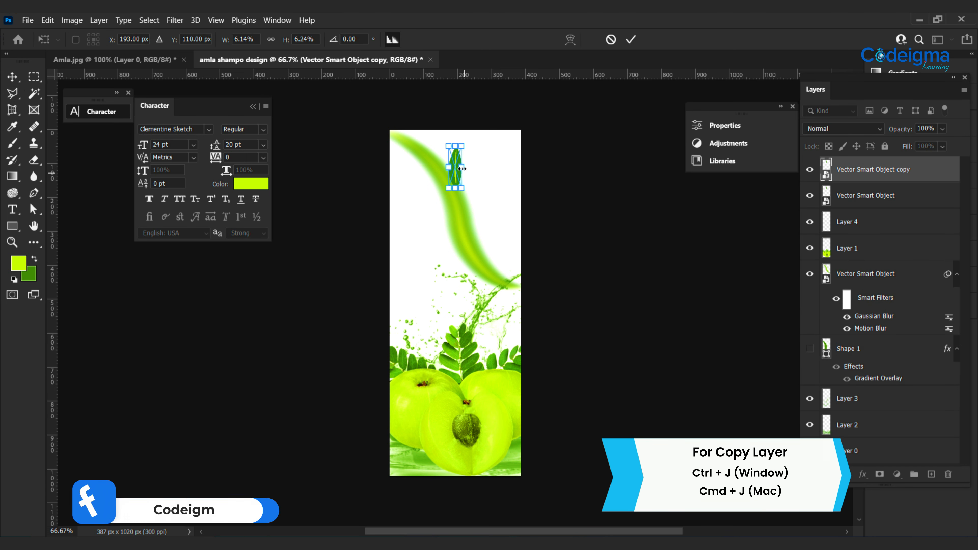
drag(454, 179, 470, 180)
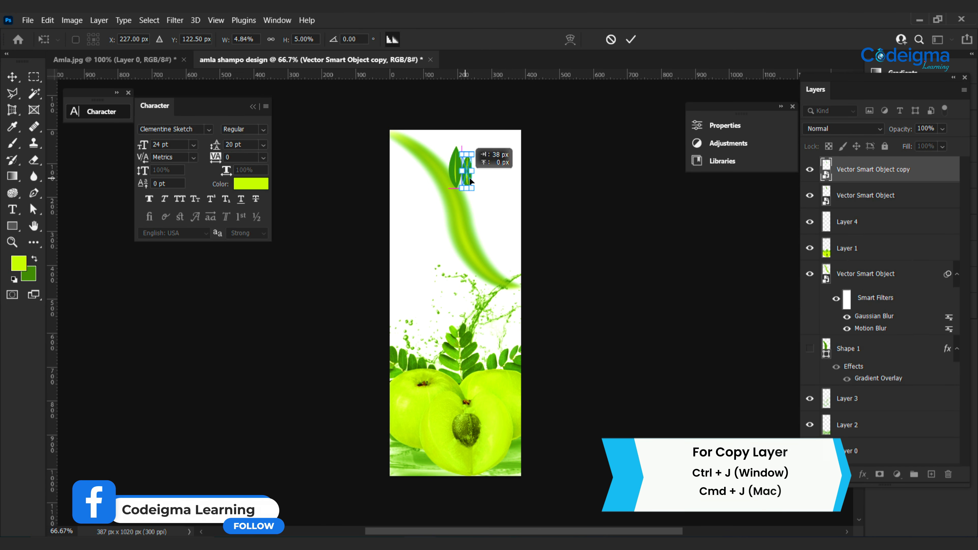
key(Return)
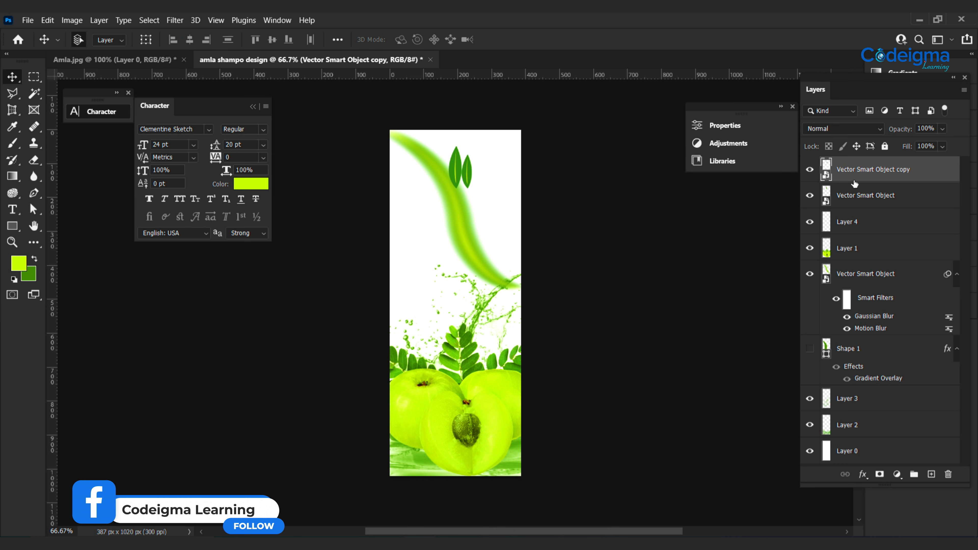
Step: Duplicate the second leaf, make the copy slightly smaller, and place it to the right as the third leaf
key(ctrl+j)
key(ctrl+t)
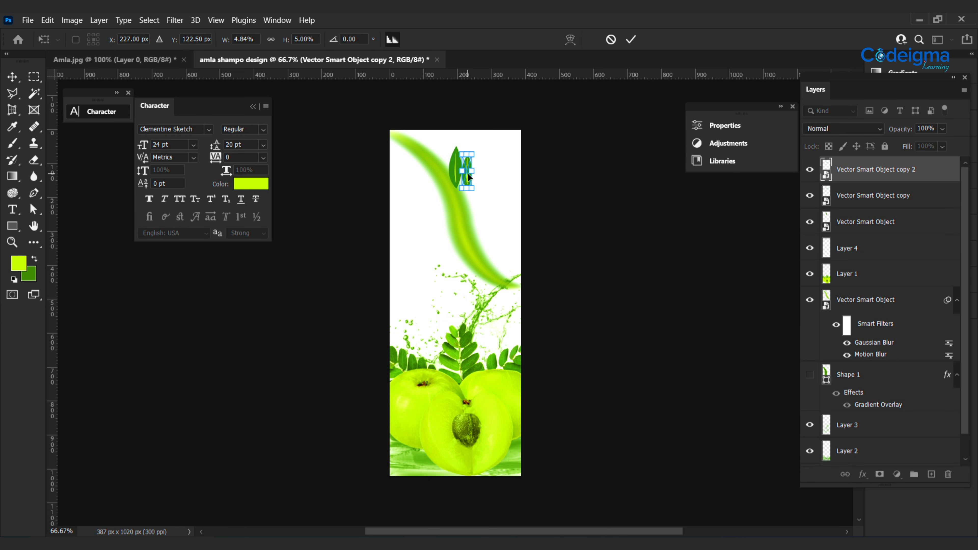
drag(472, 152, 469, 157)
drag(466, 171, 476, 170)
click(631, 38)
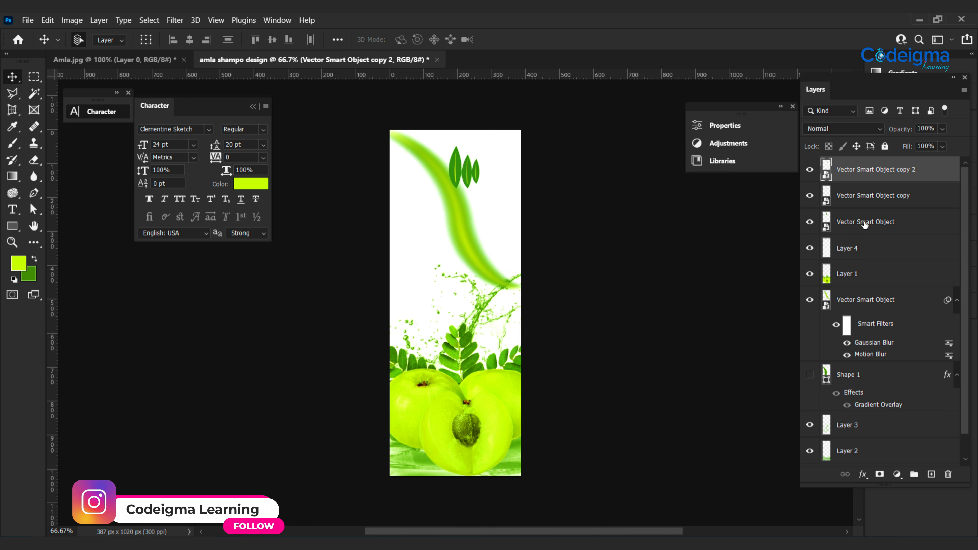
Step: Nudge the middle leaf slightly upward and select all three leaf layers
click(862, 199)
key(shift+Up)
key(shift+Up)
click(847, 219)
shift+click(867, 172)
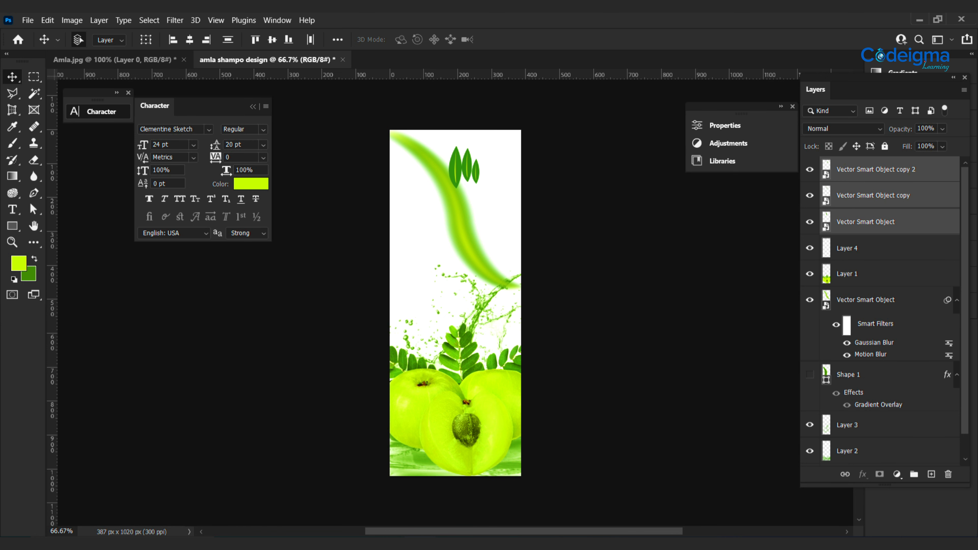
Step: Draw a circle about 156 px wide around the three leaves with the Ellipse tool, using Layer 4 below them
click(859, 247)
click(813, 249)
click(814, 249)
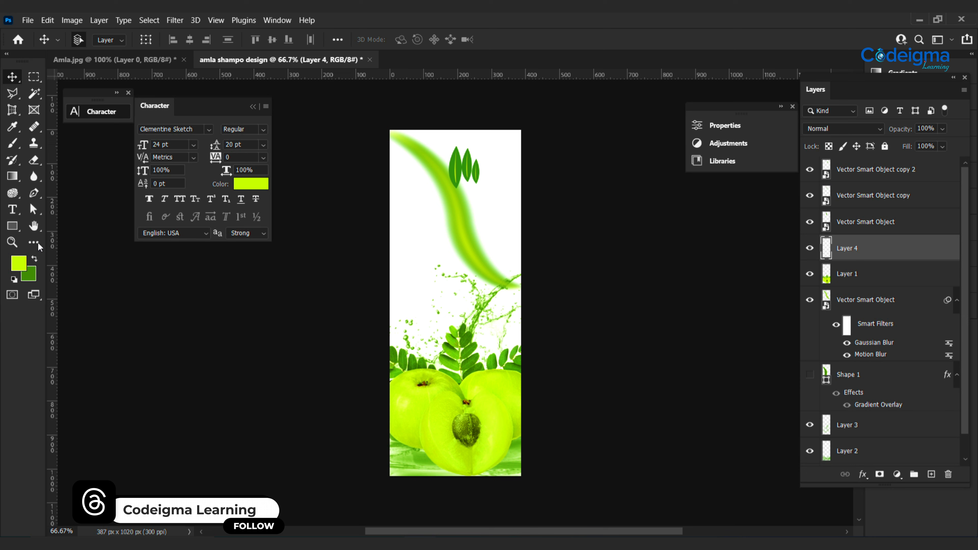
right_click(12, 225)
click(82, 237)
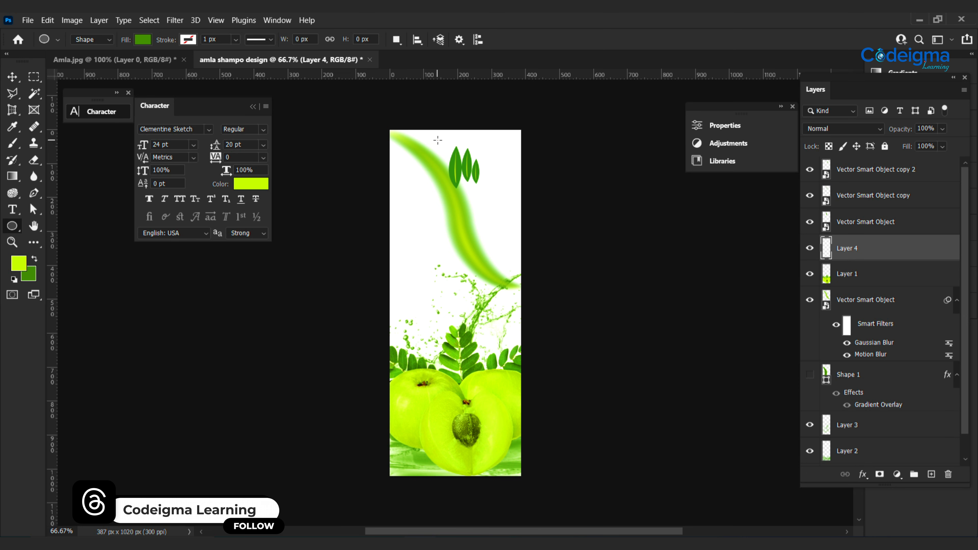
drag(438, 140, 491, 223)
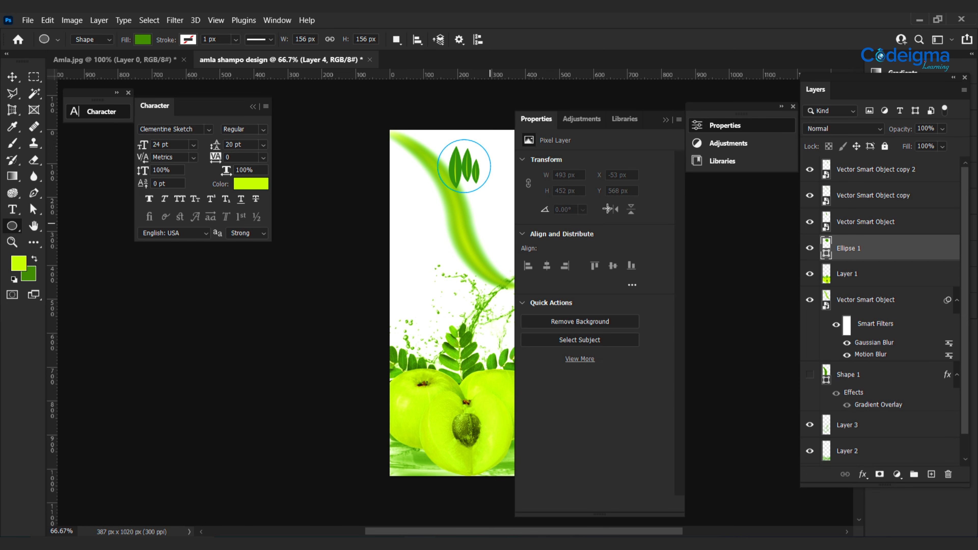
click(663, 121)
Step: Give the circle no fill and a thick lime green stroke so it forms a ring around the leaves
click(143, 39)
click(75, 107)
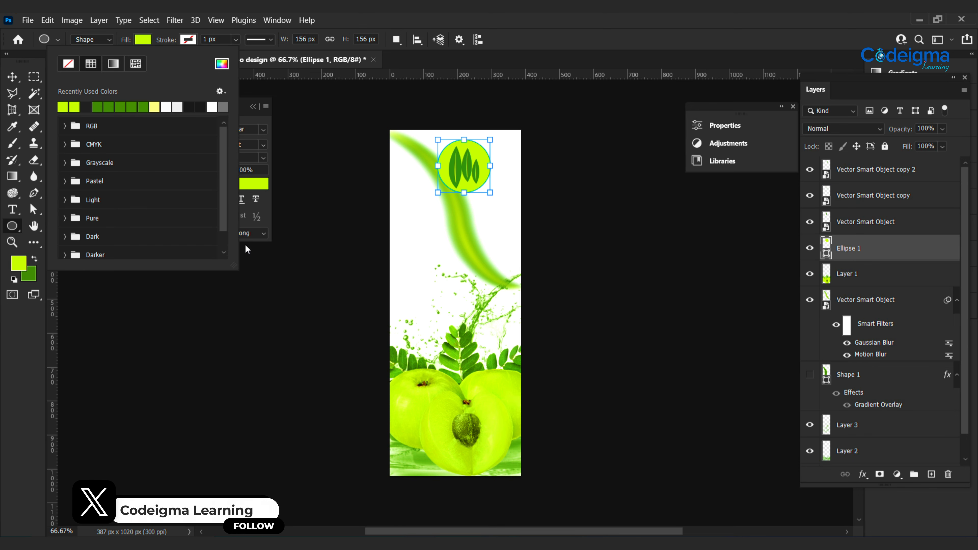
click(190, 42)
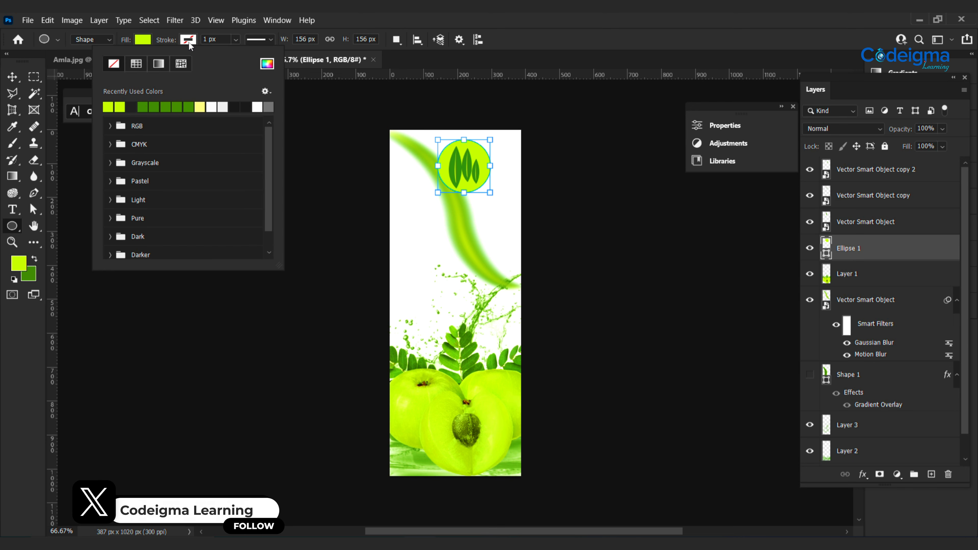
click(119, 107)
click(144, 40)
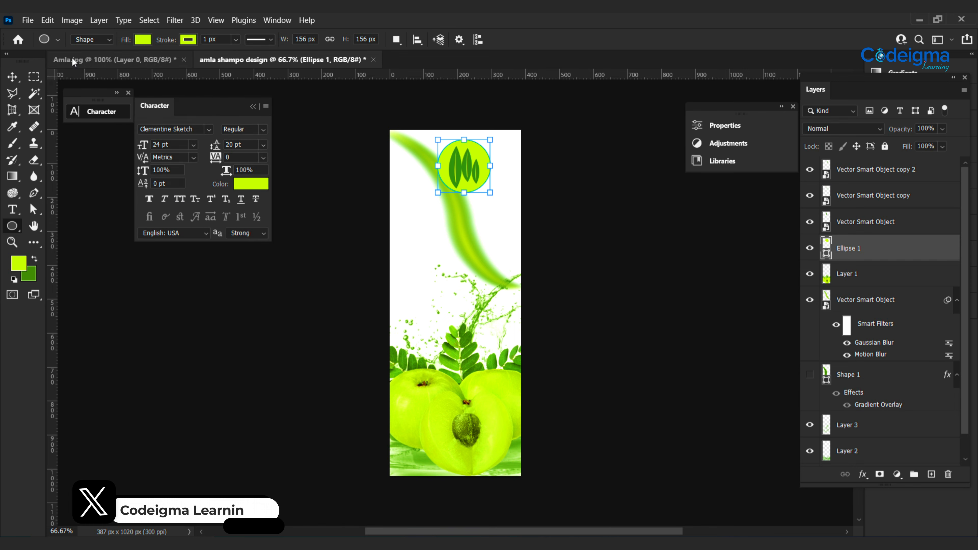
click(143, 40)
click(69, 64)
click(235, 40)
drag(248, 57, 243, 55)
click(17, 76)
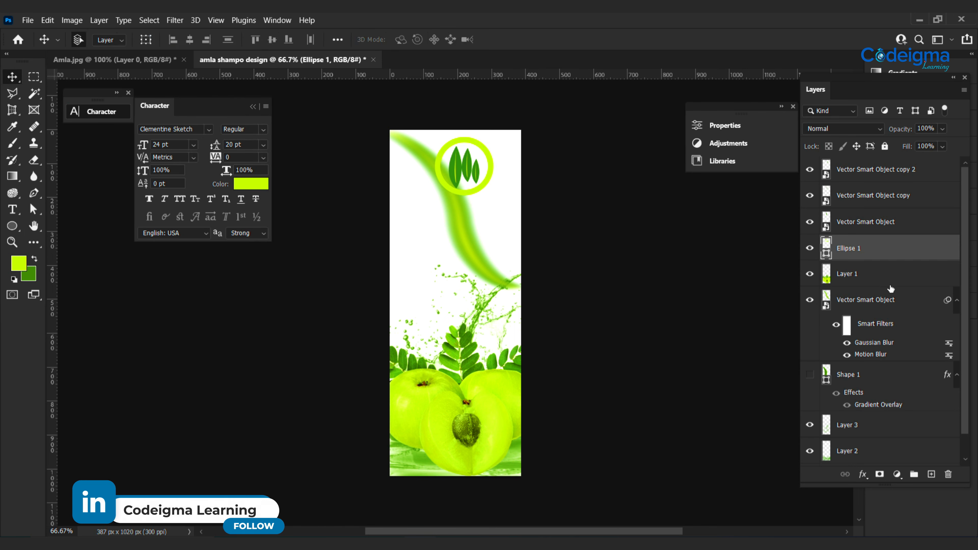
Step: Group the circle with the three leaves and shrink the group to roughly half size near the label's top centre
shift+click(880, 176)
key(ctrl+g)
key(ctrl+t)
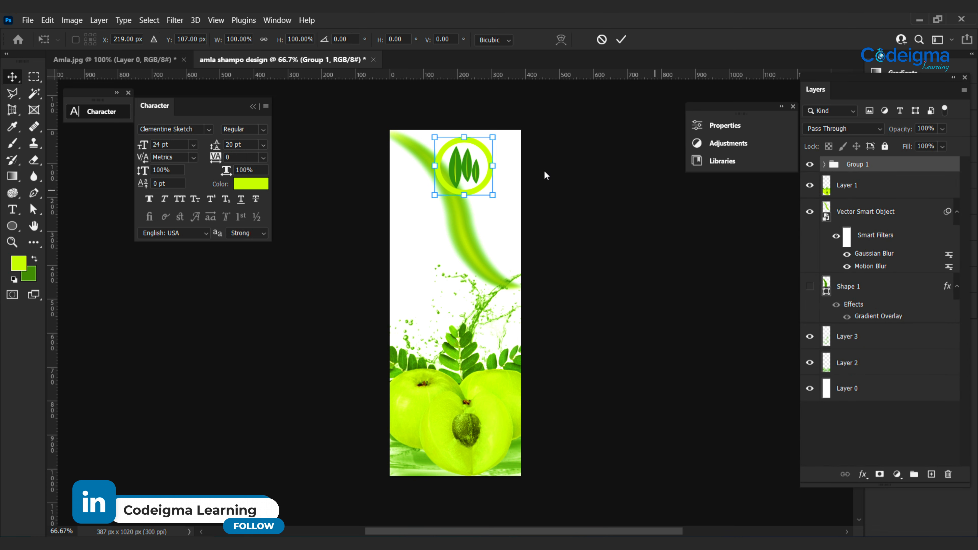
drag(494, 137, 454, 158)
key(Return)
Step: Move the blurred green ribbon lower on the label and place its layer directly above Layer 0
drag(473, 220, 462, 286)
drag(827, 210, 904, 378)
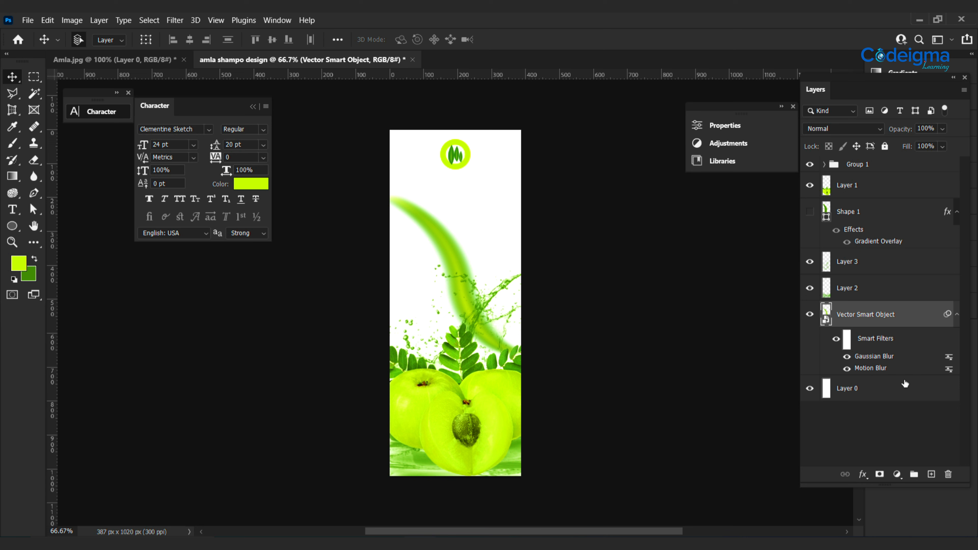
Step: Delete the hidden Shape 1 layer and add a new empty layer above Group 1
drag(857, 213, 948, 474)
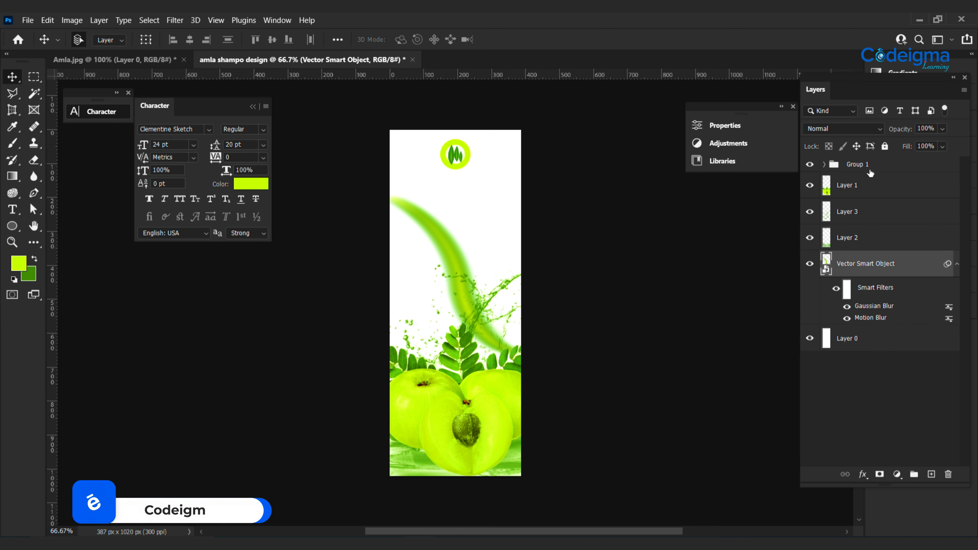
click(889, 164)
click(934, 474)
Step: Set the text colour to near-black and the font to Bahnschrift for the Type tool
key(t)
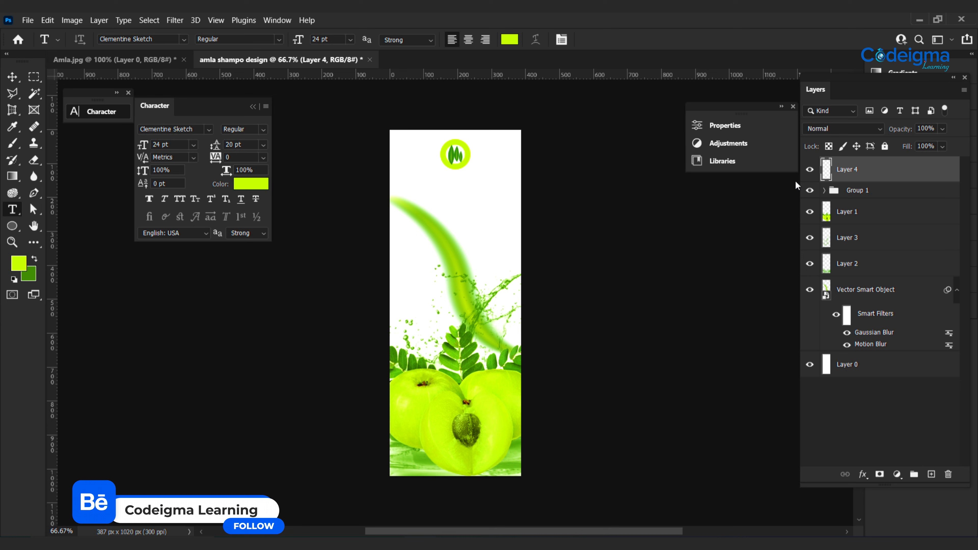
click(512, 39)
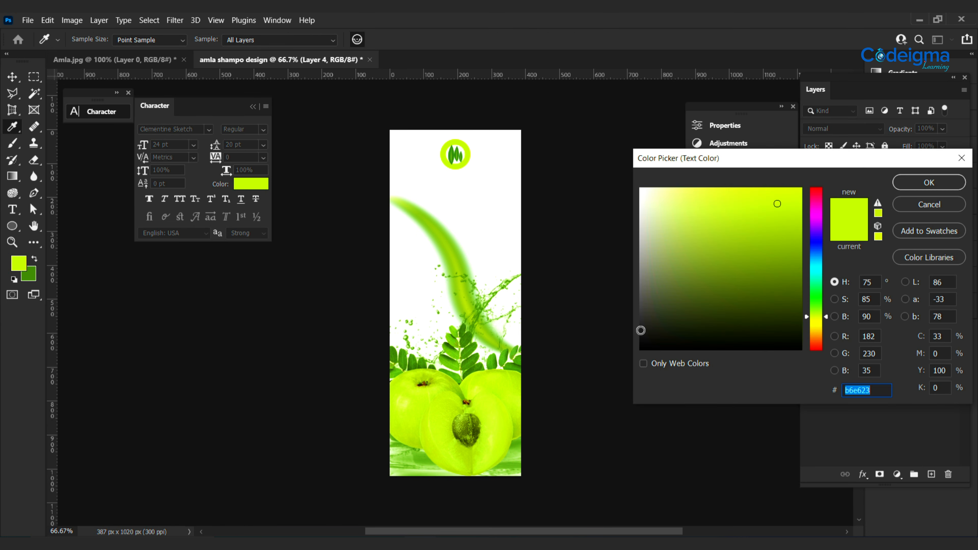
click(641, 330)
click(928, 182)
click(209, 130)
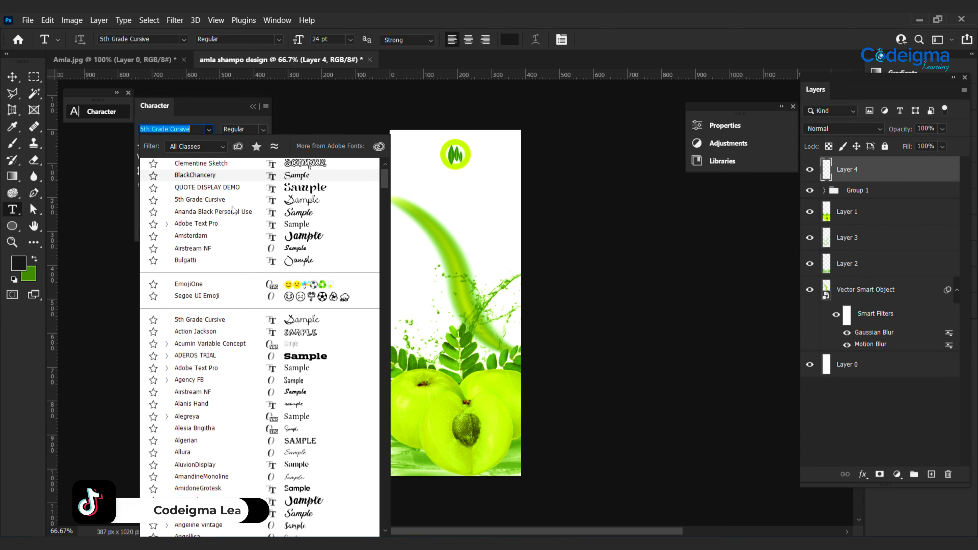
scroll(386, 176, down, 5)
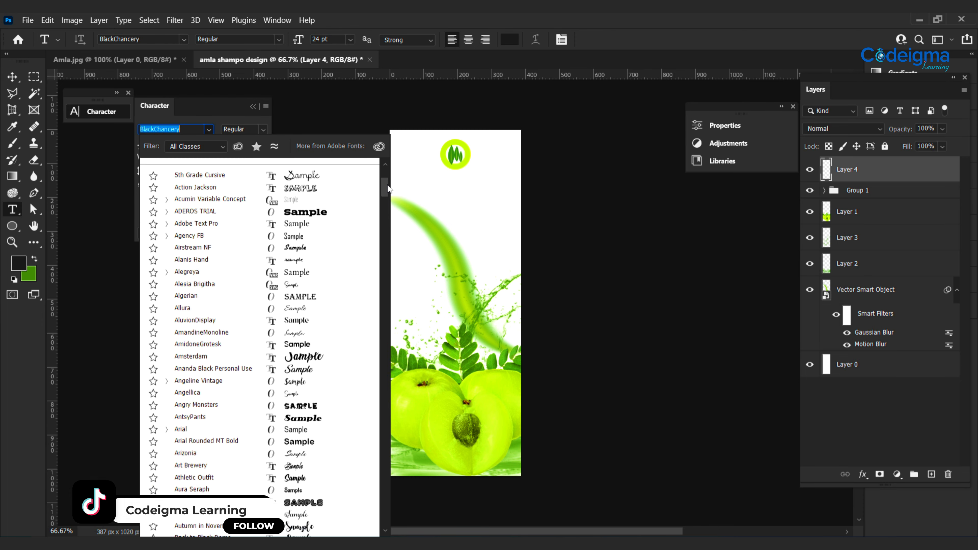
drag(388, 187, 387, 194)
click(313, 366)
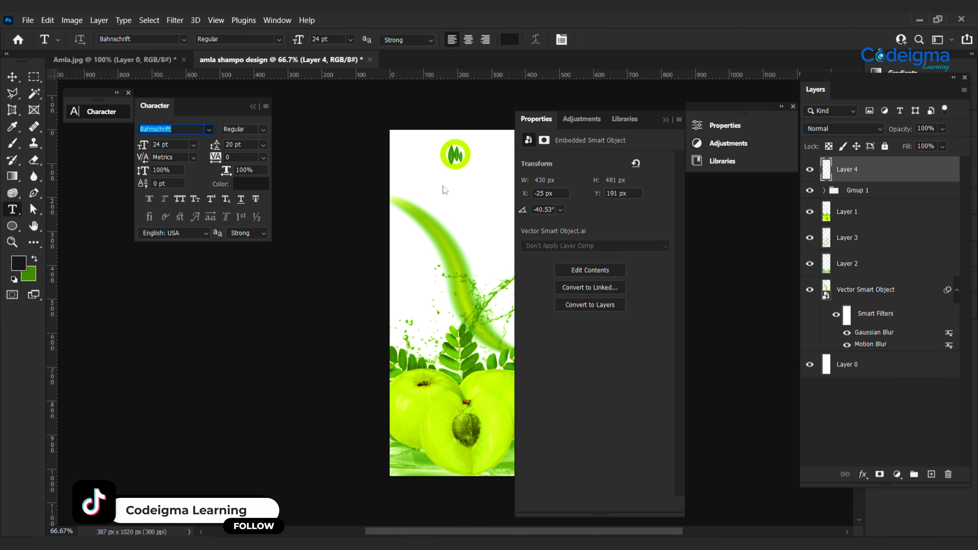
Step: Add the text "Natural" below the leaf logo
click(427, 202)
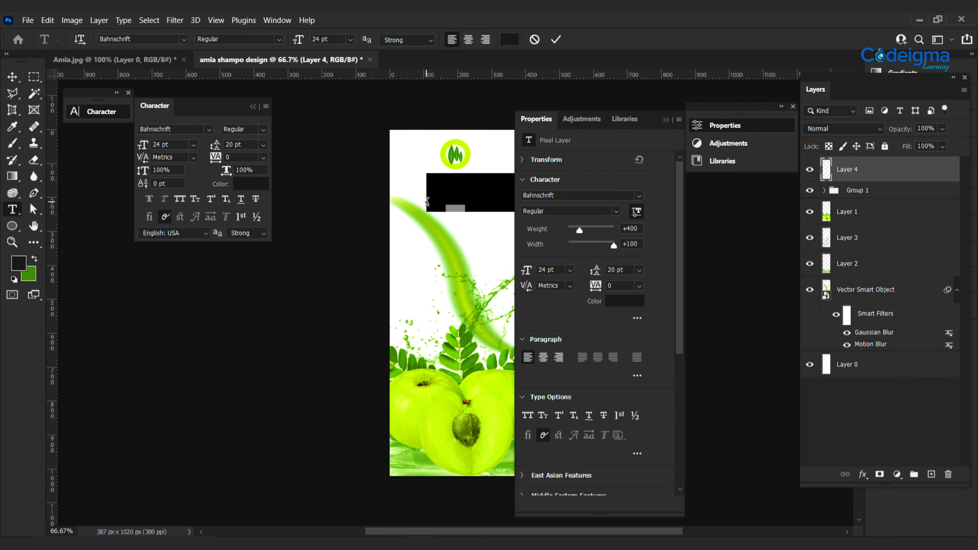
text(Natur)
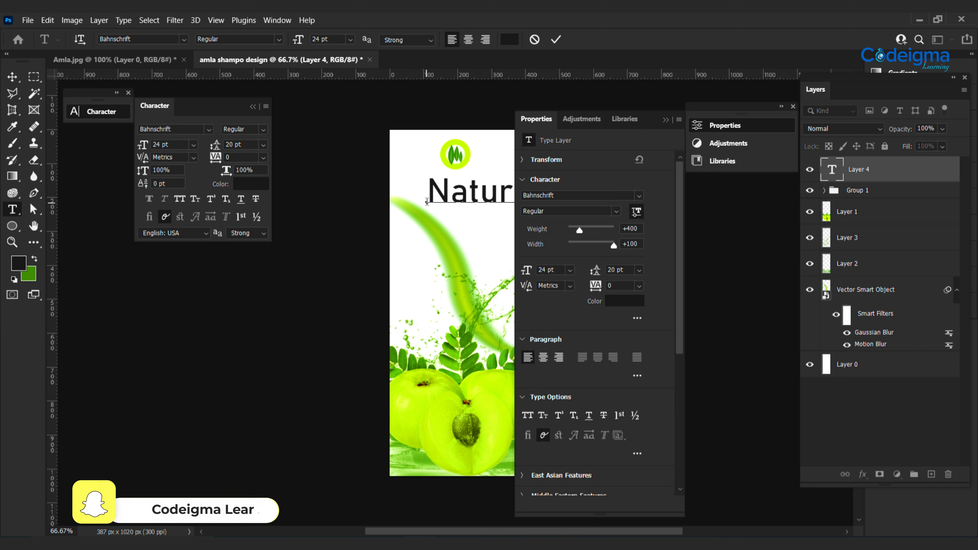
click(667, 120)
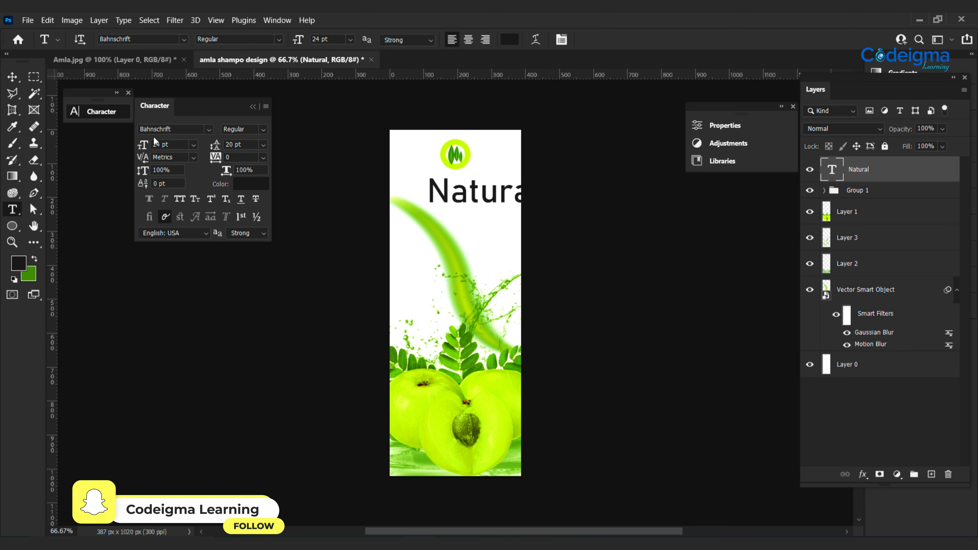
Step: Set the "Natural" text size to 10 pt and move it toward the label's left side, above the ribbon
click(194, 145)
click(175, 209)
click(12, 77)
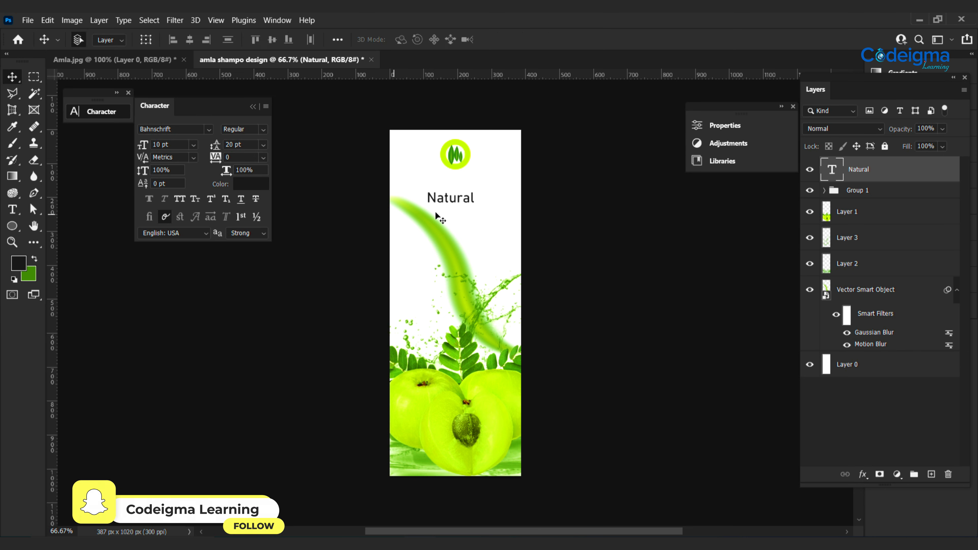
drag(448, 200, 426, 193)
Step: Add the text "AMLA" on a new layer, below and slightly right of "Natural"
click(931, 475)
key(t)
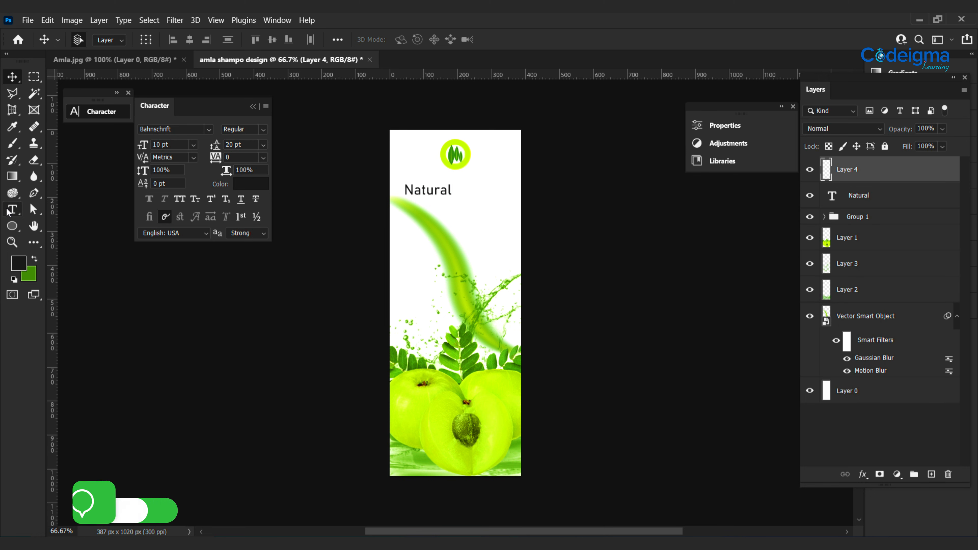
click(433, 218)
text(AMLA)
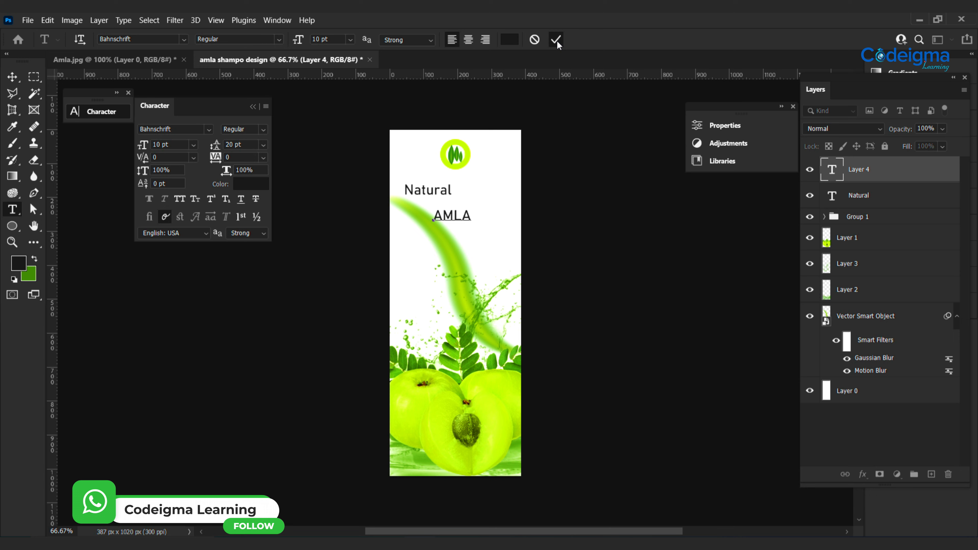
click(557, 42)
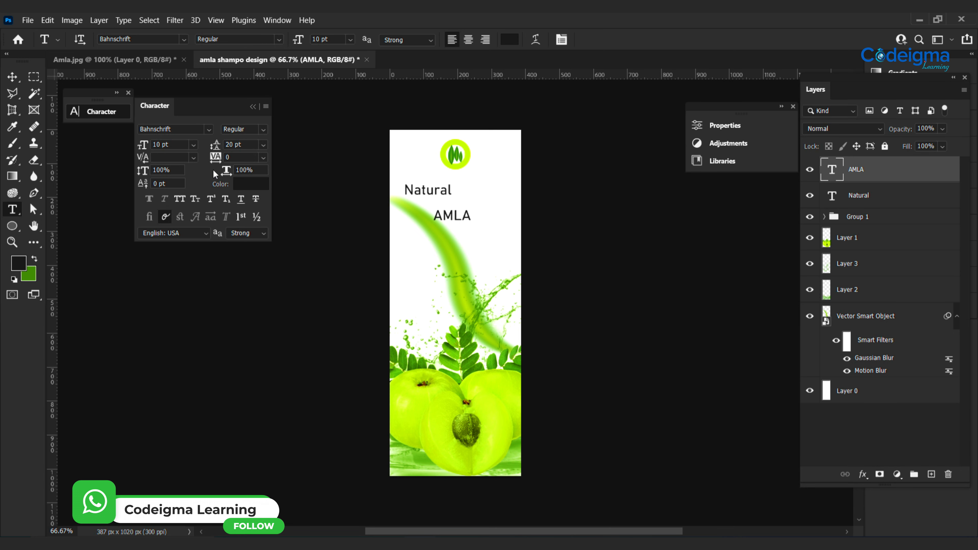
Step: Change the font of the "AMLA" text to Beware
drag(288, 261, 347, 262)
click(210, 129)
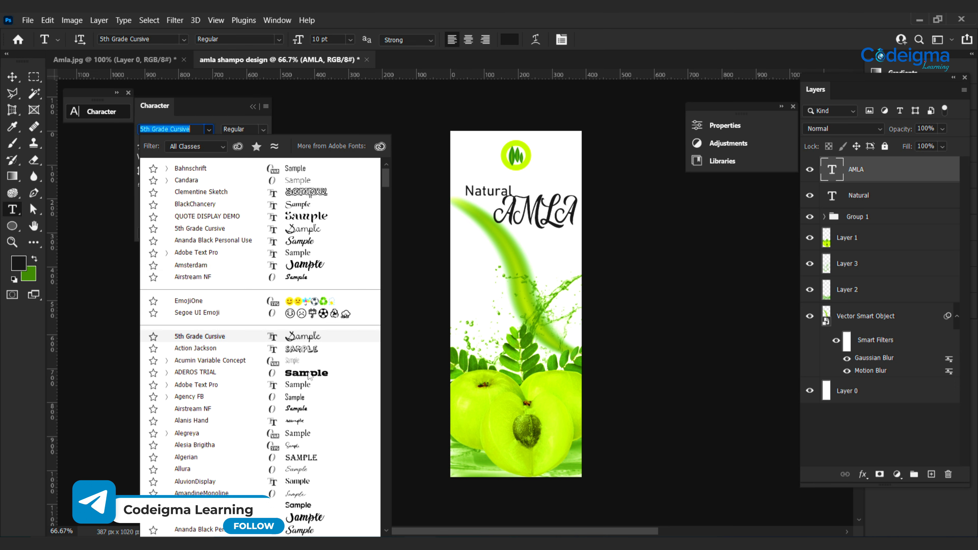
drag(386, 178, 386, 200)
scroll(386, 200, down, 1)
scroll(330, 308, down, 1)
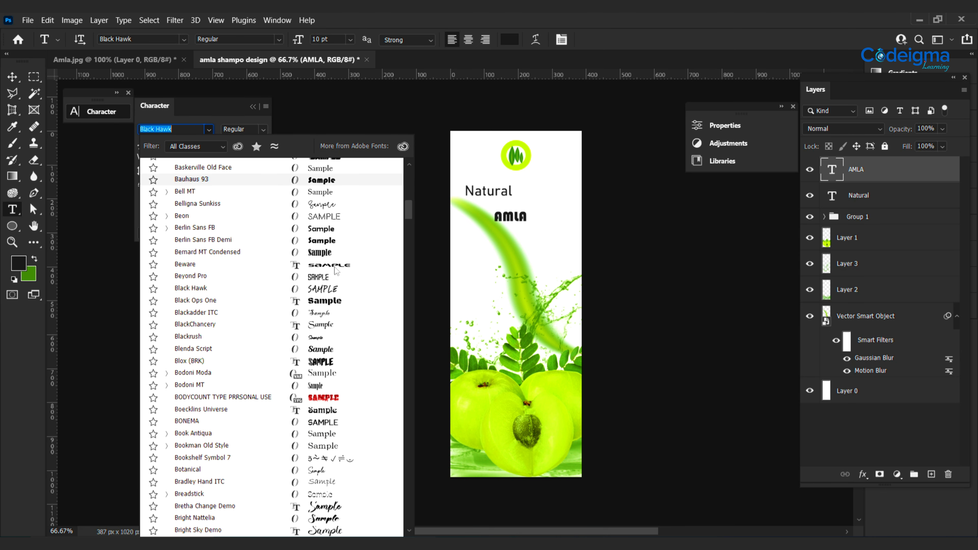
click(335, 269)
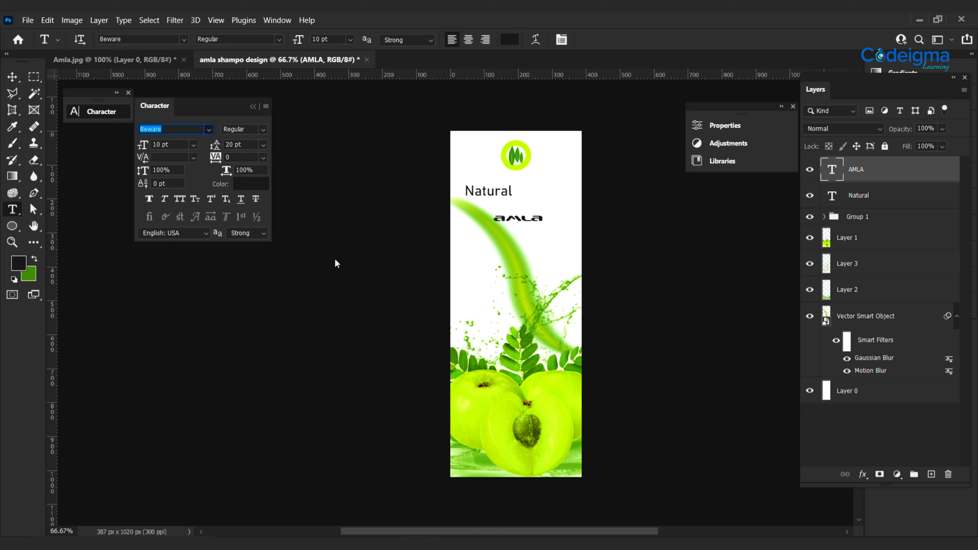
Step: Set the "AMLA" text size to 24 pt and centre it across the label just below "Natural"
click(193, 144)
click(173, 262)
click(12, 76)
drag(552, 215, 516, 211)
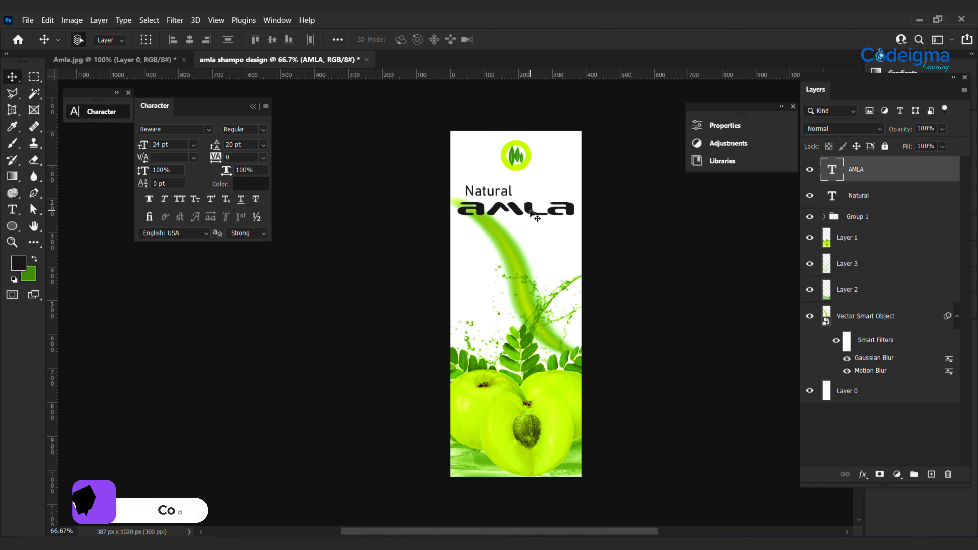
Step: Change the "AMLA" text's font to Earwig Factory and set its colour to dark green 284c01
click(208, 130)
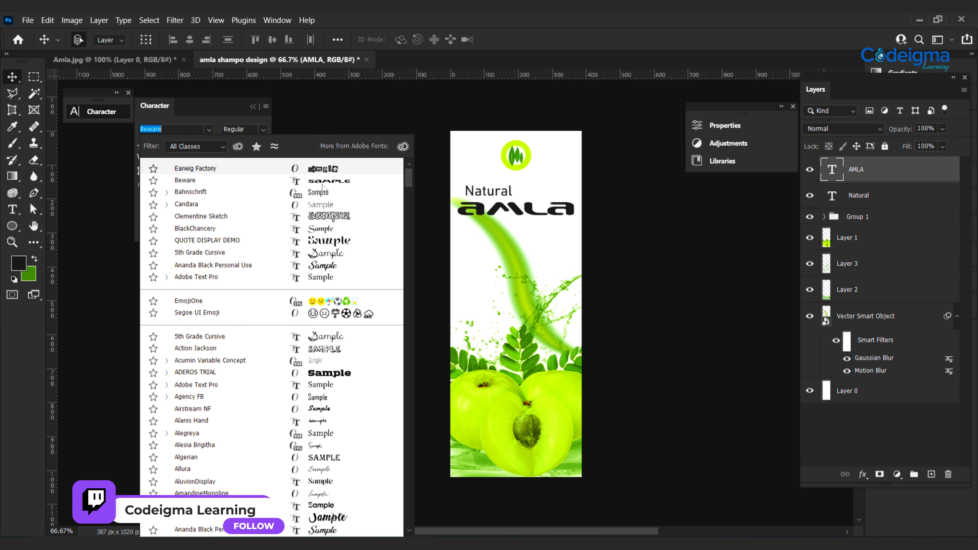
click(327, 169)
click(252, 185)
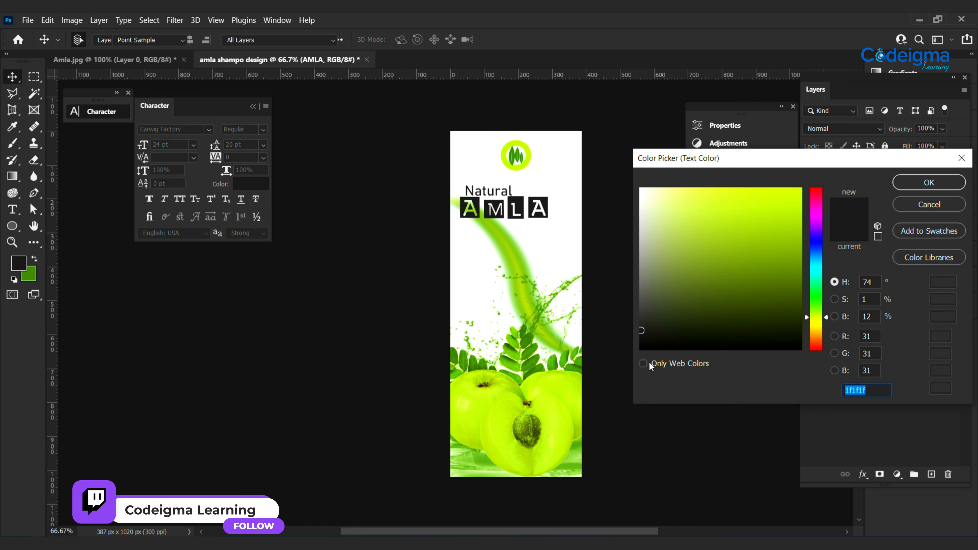
click(29, 275)
click(33, 273)
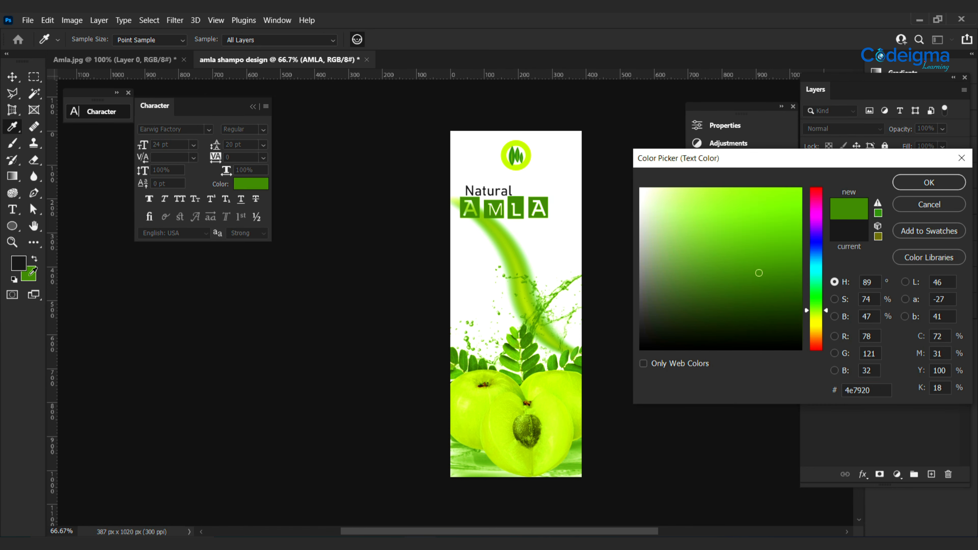
click(799, 296)
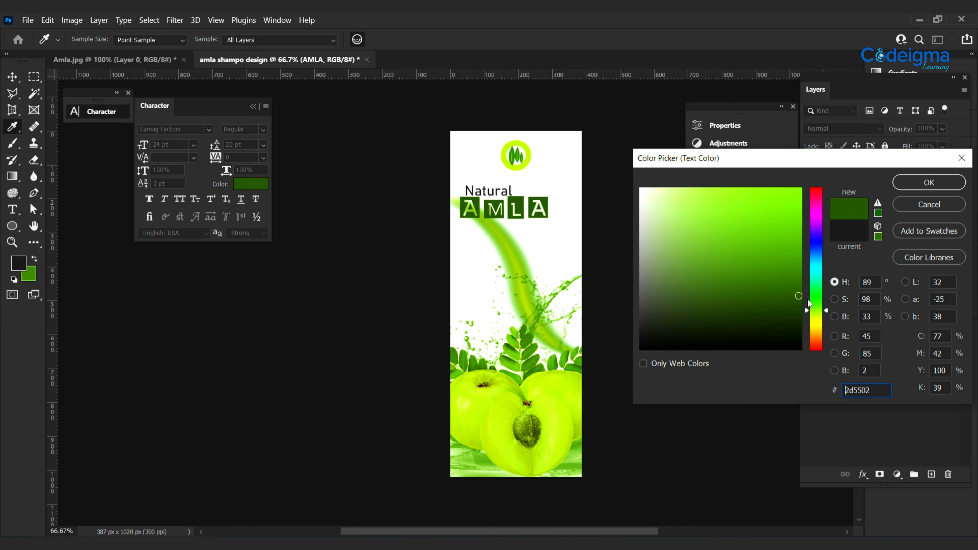
click(801, 301)
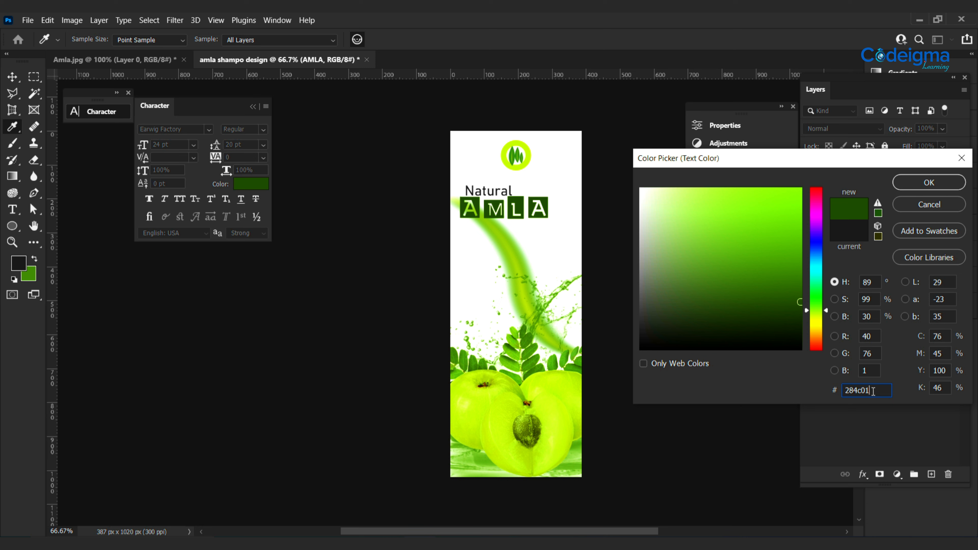
click(928, 182)
key(v)
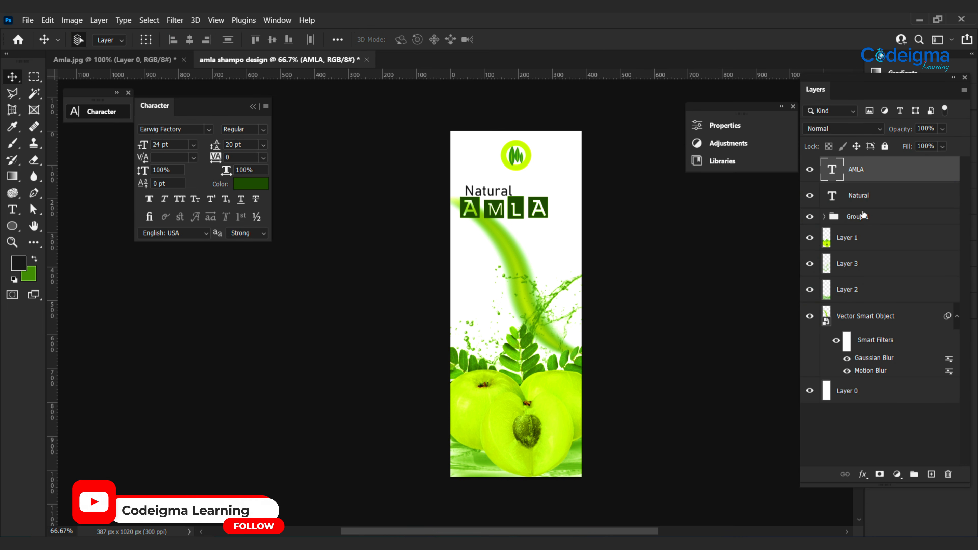
Step: Recolour the "Natural" text with the dark green sampled from the "AMLA" lettering
key(alt+bracketleft)
click(252, 184)
text(b6e623)
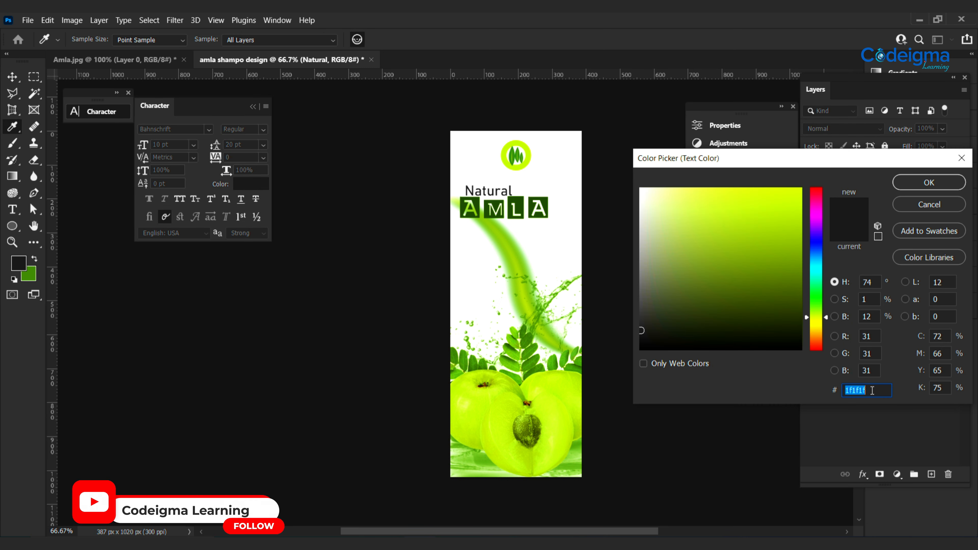
click(523, 210)
click(929, 183)
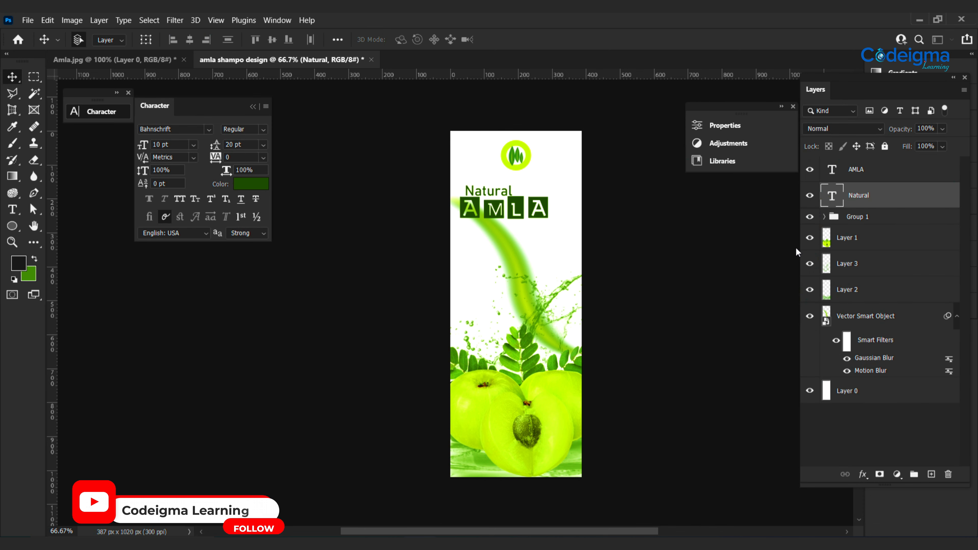
Step: Set the "Natural" text size to 8 pt and shift "AMLA" slightly so both words start at the same left edge
drag(521, 215, 526, 215)
click(861, 204)
click(194, 145)
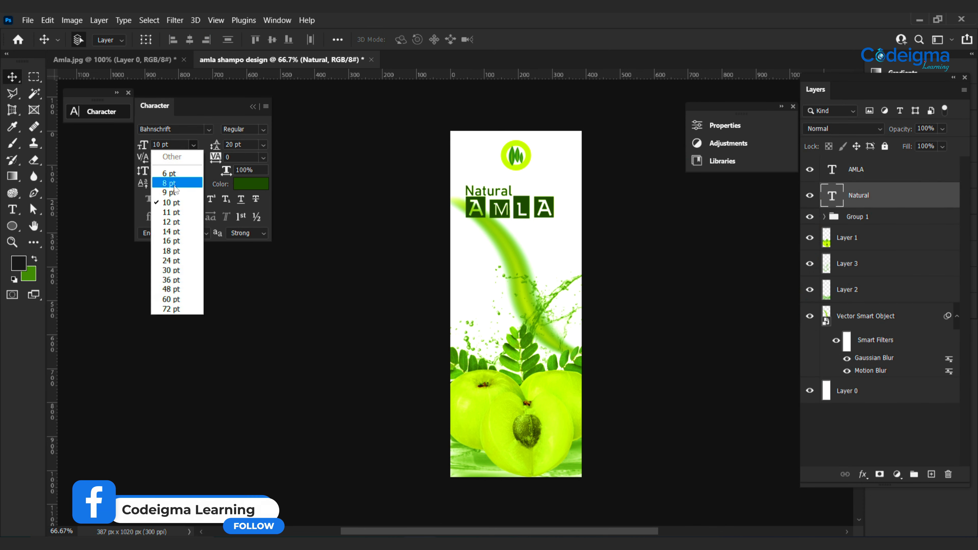
click(172, 184)
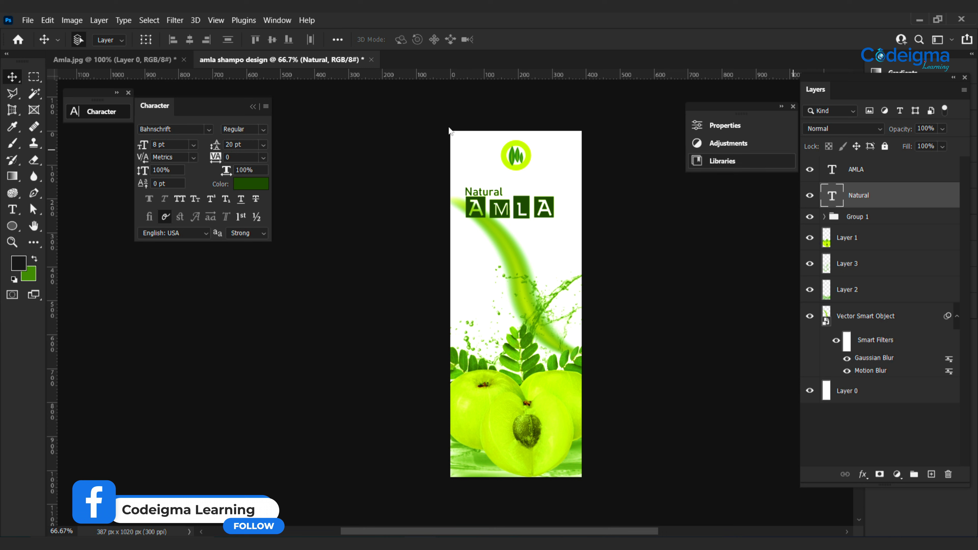
click(882, 176)
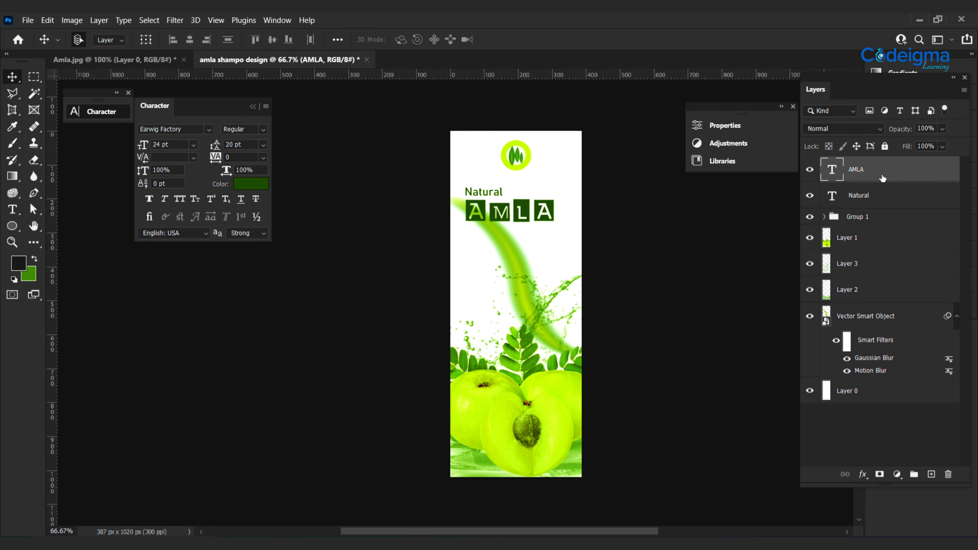
Step: Underline the "AMLA" text
click(881, 205)
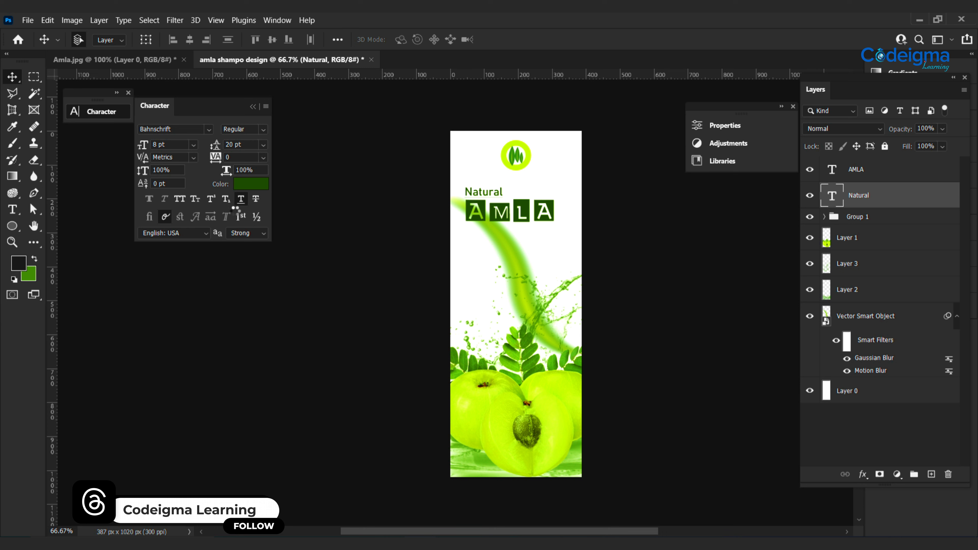
click(957, 171)
click(241, 199)
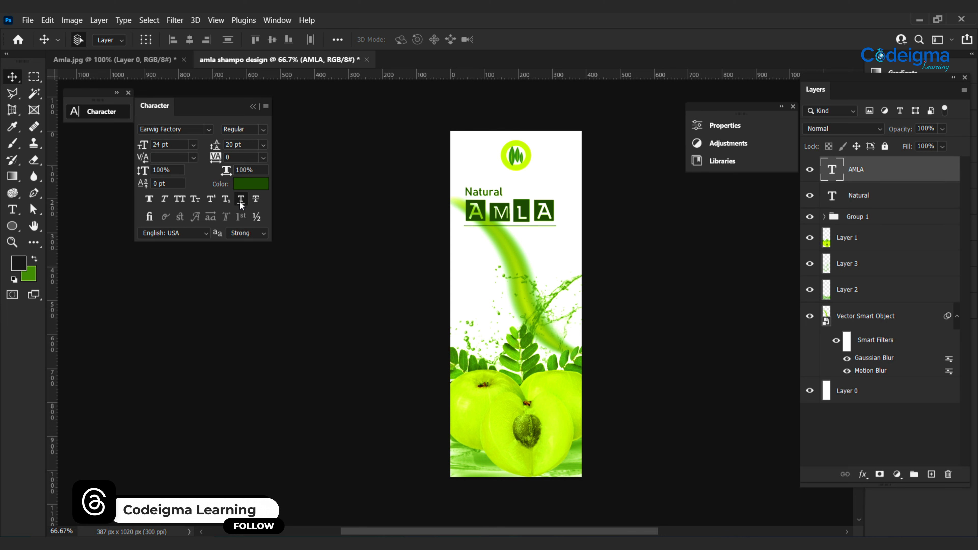
Step: Draw a horizontal rectangle about 307 px by 42 px on a new layer below the "AMLA" text
click(932, 475)
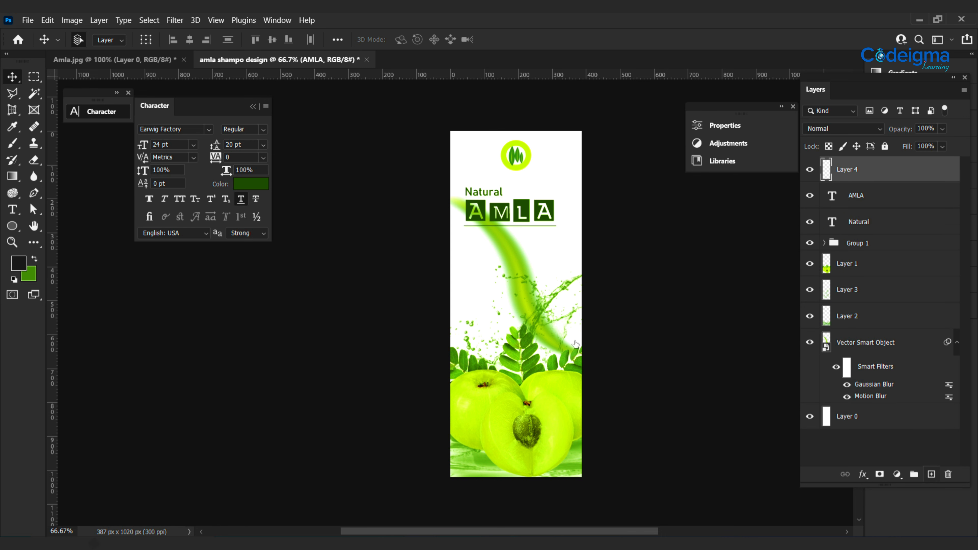
right_click(13, 231)
click(61, 225)
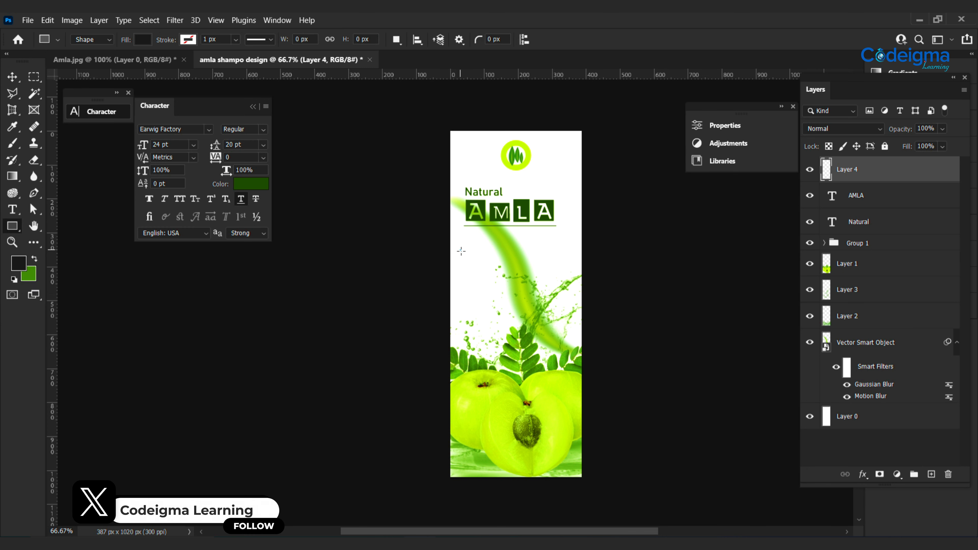
drag(461, 251, 564, 265)
click(666, 120)
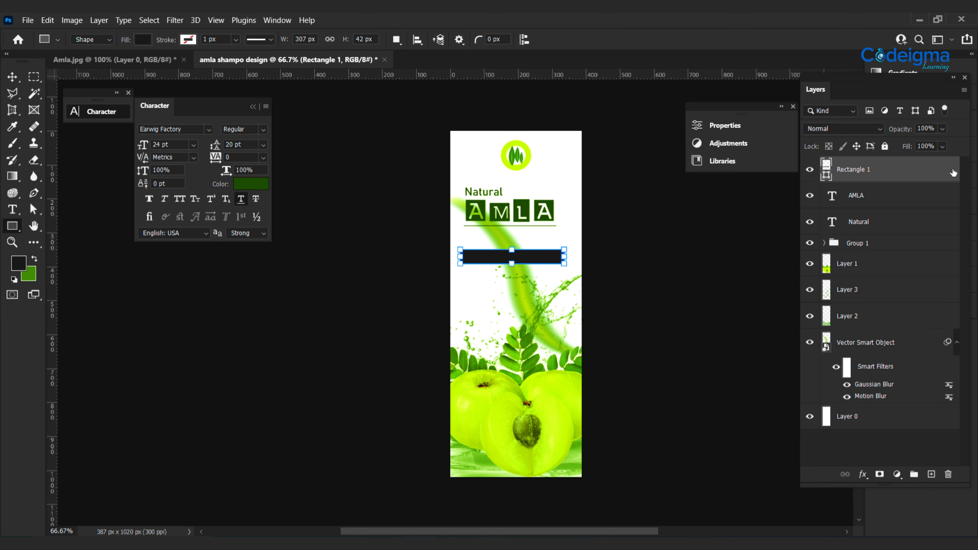
Step: Apply a linear green-and-yellow Gradient Overlay to the rectangle at 92% opacity, -180° angle and 123% scale
double_click(905, 170)
drag(693, 84, 772, 80)
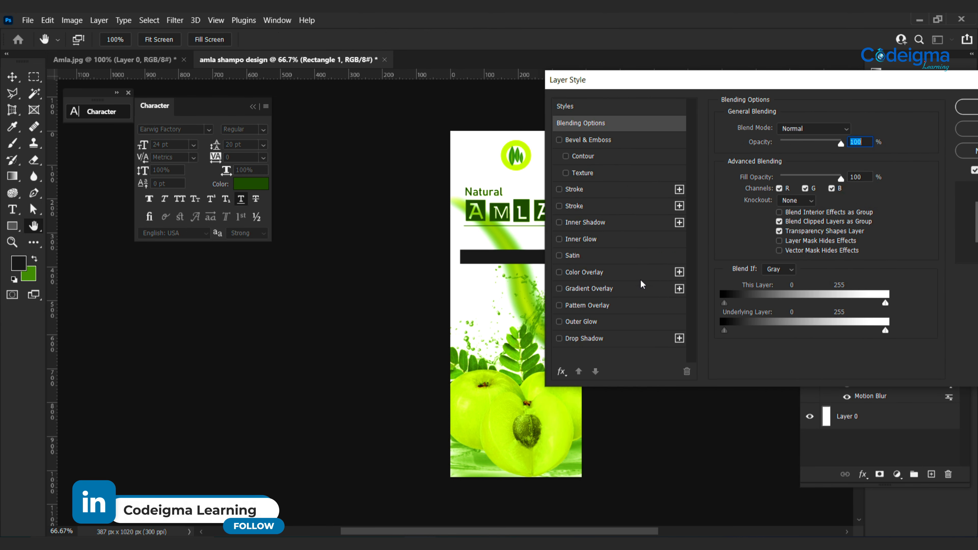
click(639, 289)
drag(663, 78, 756, 78)
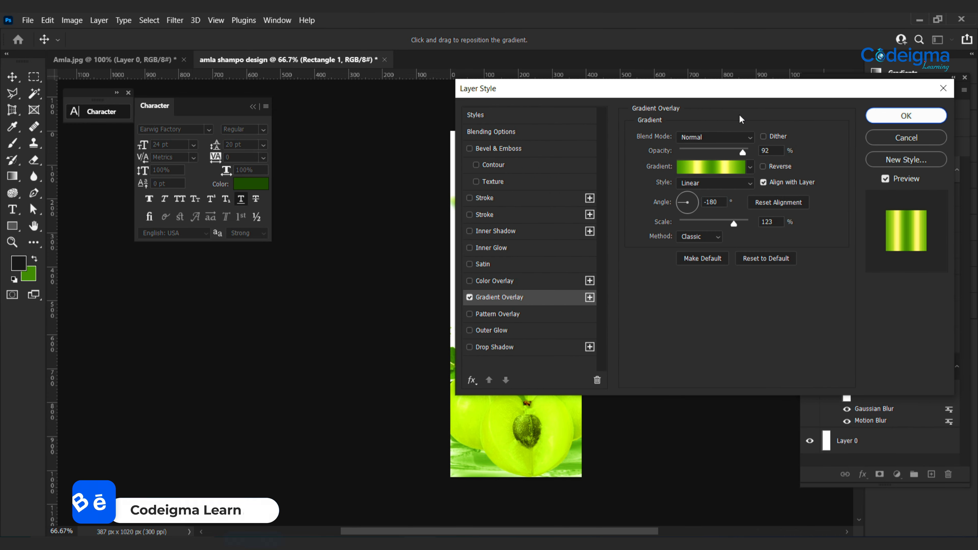
click(906, 116)
Step: Add a new layer above the rectangle and set the text font to Bahnschrift
click(931, 474)
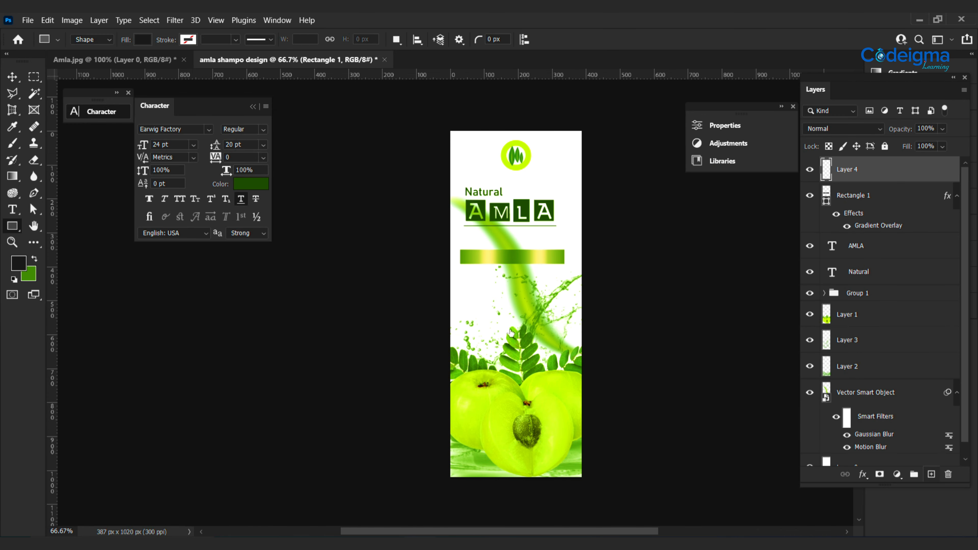
click(209, 129)
click(332, 194)
Step: Copy the line "Mineral Oil Free" from shampoo.txt in Notepad and return to Photoshop
click(455, 543)
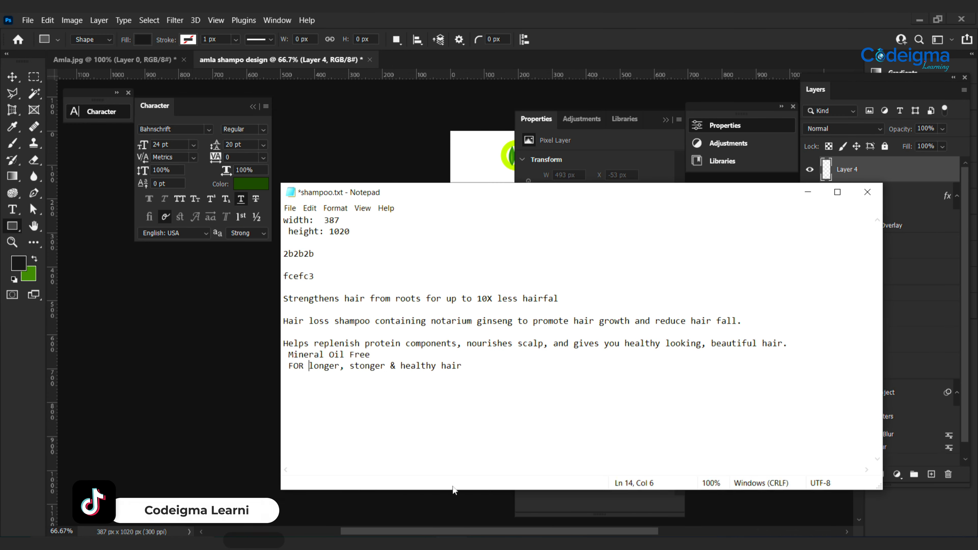
drag(375, 355, 287, 353)
key(ctrl+c)
click(454, 543)
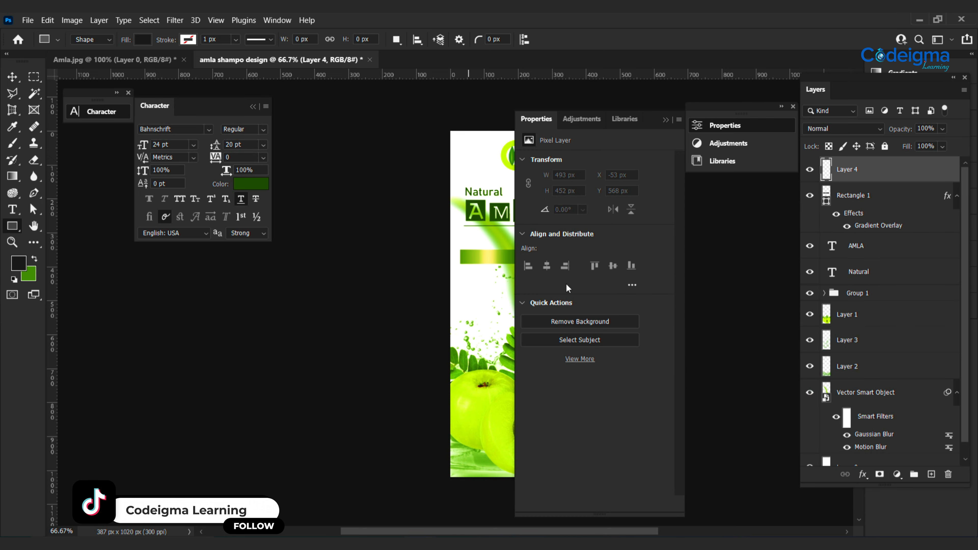
click(664, 118)
Step: Set the text colour to near-black and insert the copied "Mineral Oil Free" text over the gradient rectangle
key(t)
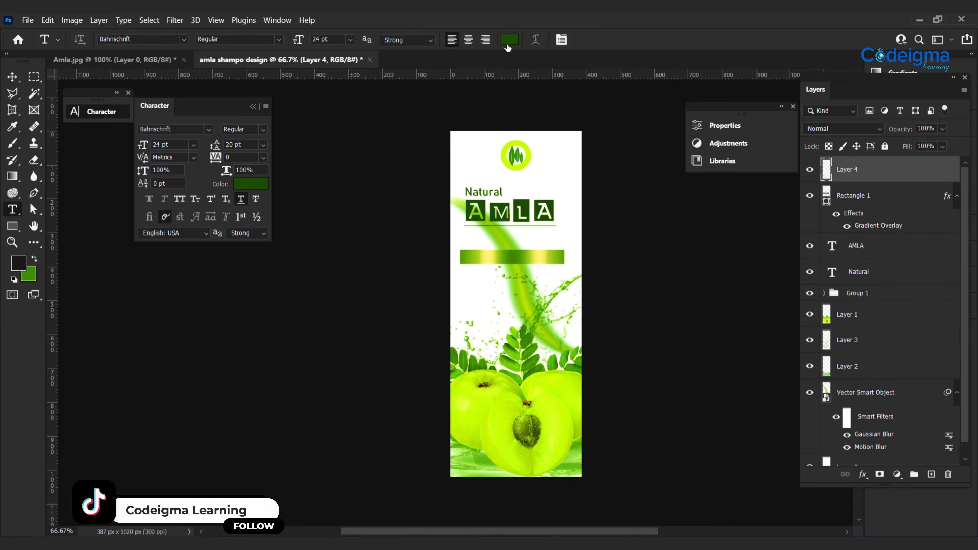
click(508, 44)
click(926, 187)
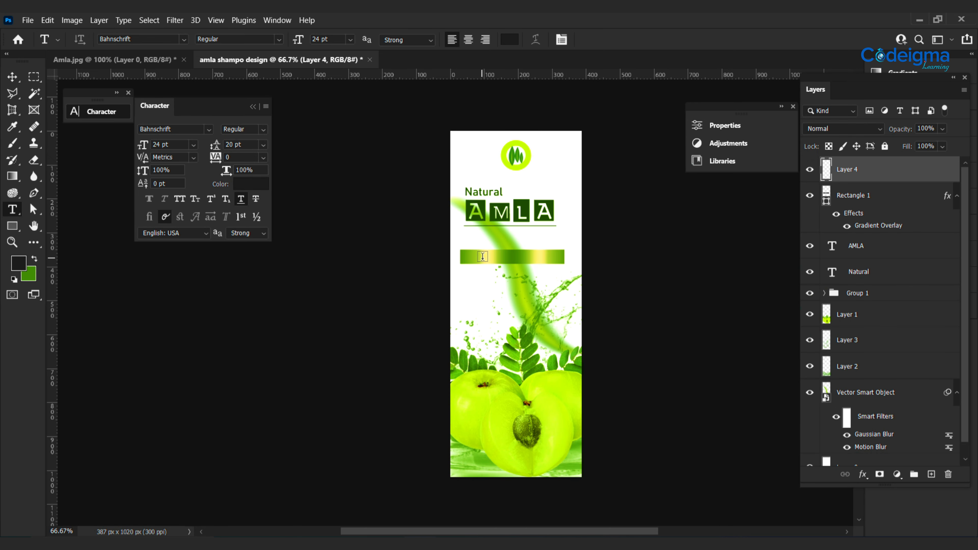
click(483, 256)
key(ctrl+v)
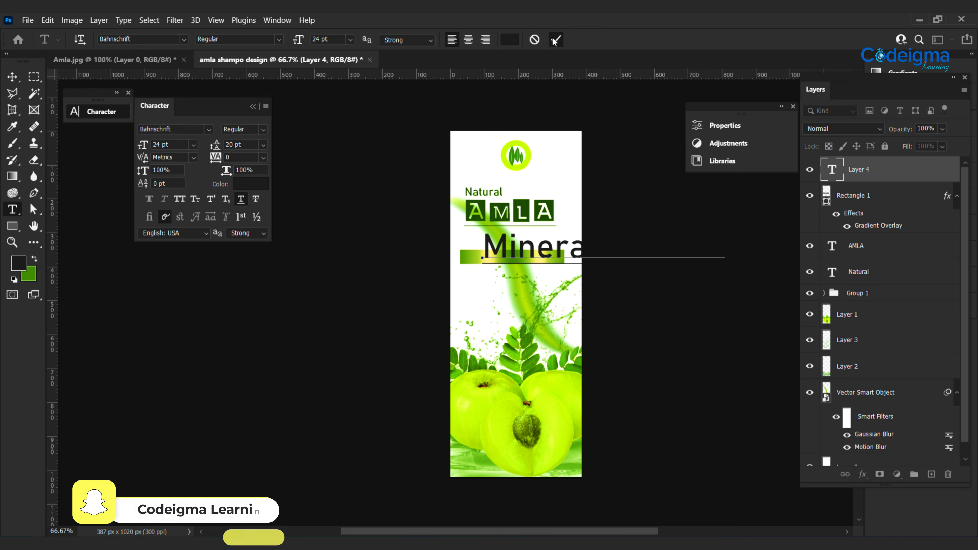
click(556, 39)
Step: Reduce "Mineral Oil Free" to 8 pt, remove its underline and centre it on the gradient rectangle
click(193, 145)
click(175, 205)
click(193, 145)
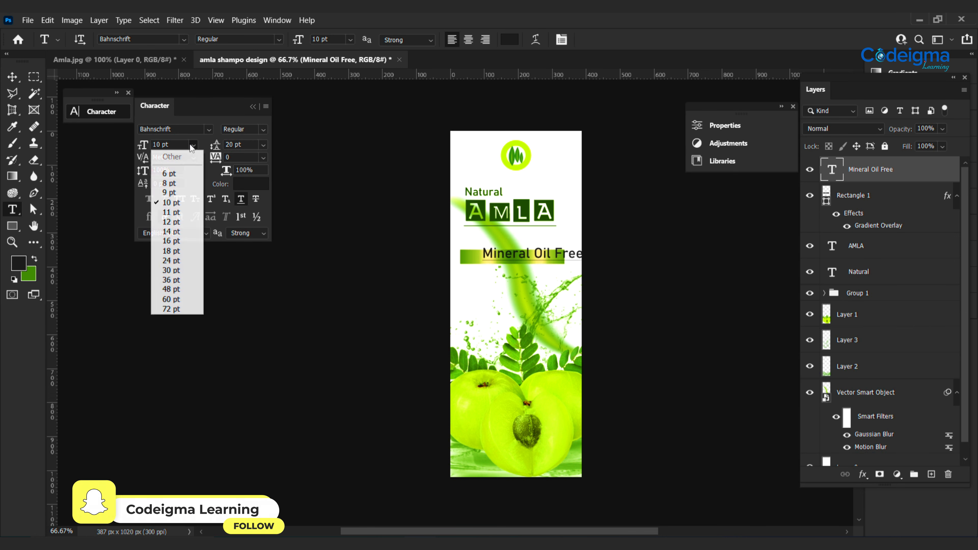
click(170, 182)
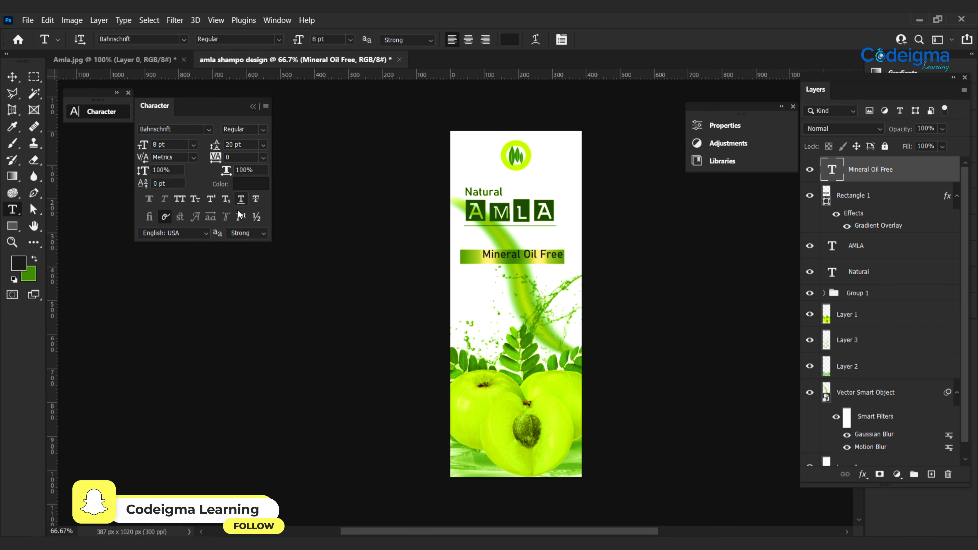
click(13, 79)
drag(534, 259, 525, 261)
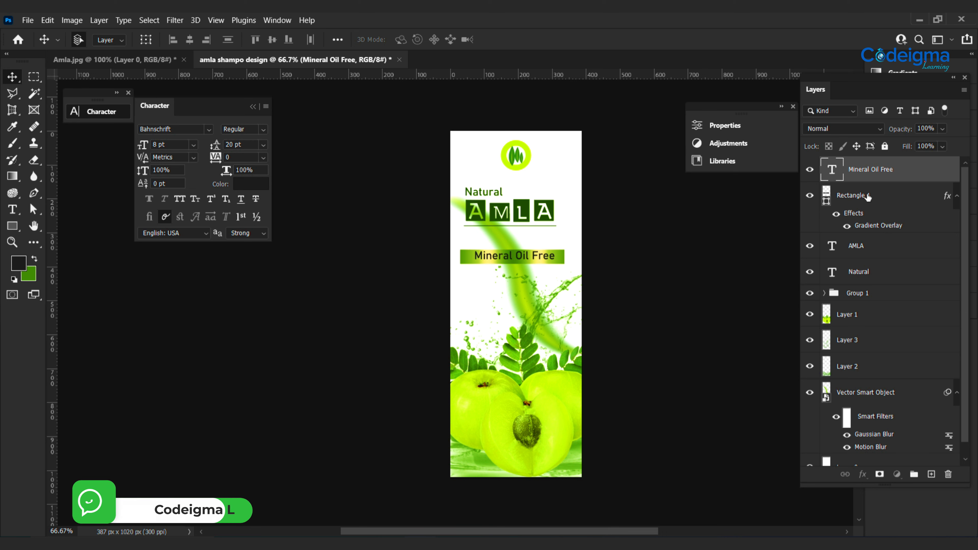
shift+click(877, 201)
click(190, 39)
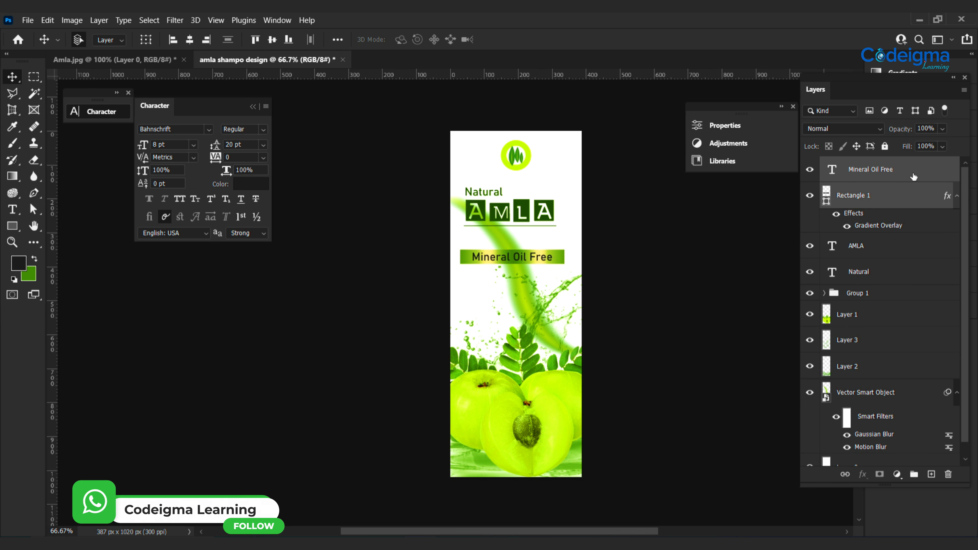
Step: Set the "Mineral Oil Free" text size to 7 pt and realign it to the rectangle's centre
click(191, 146)
click(177, 172)
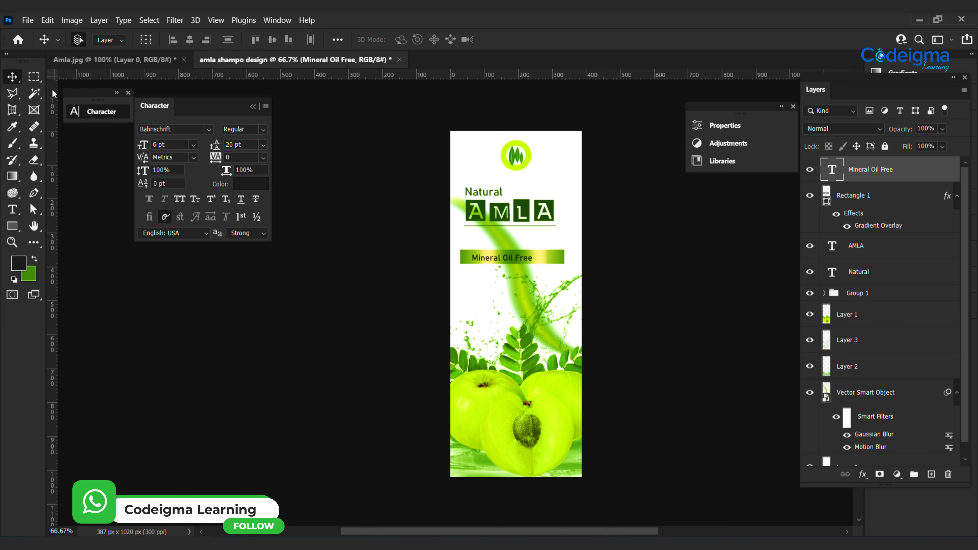
double_click(156, 145)
text(7)
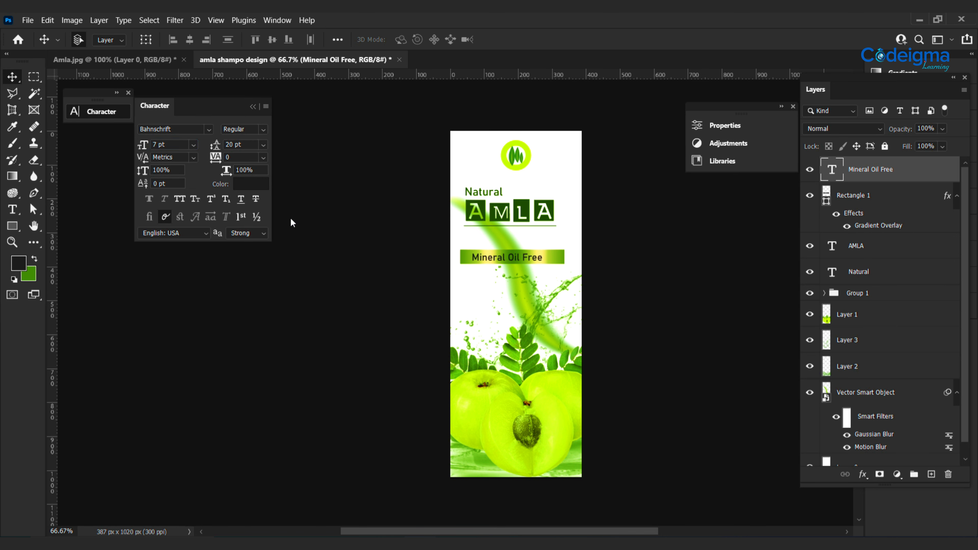
shift+click(866, 195)
click(189, 40)
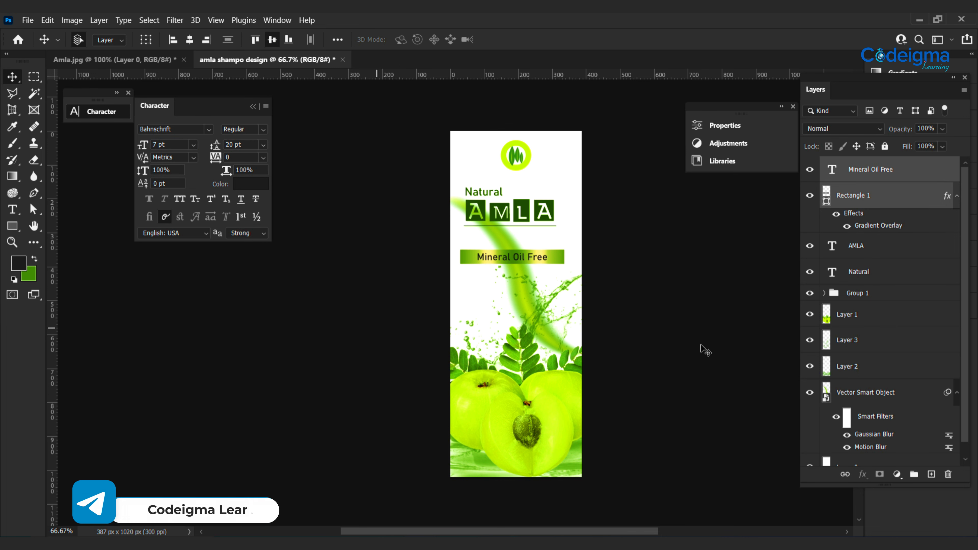
Step: Copy the line "FOR longer, stonger & healthy hair" from shampoo.txt in Notepad and return to Photoshop
click(894, 176)
click(12, 209)
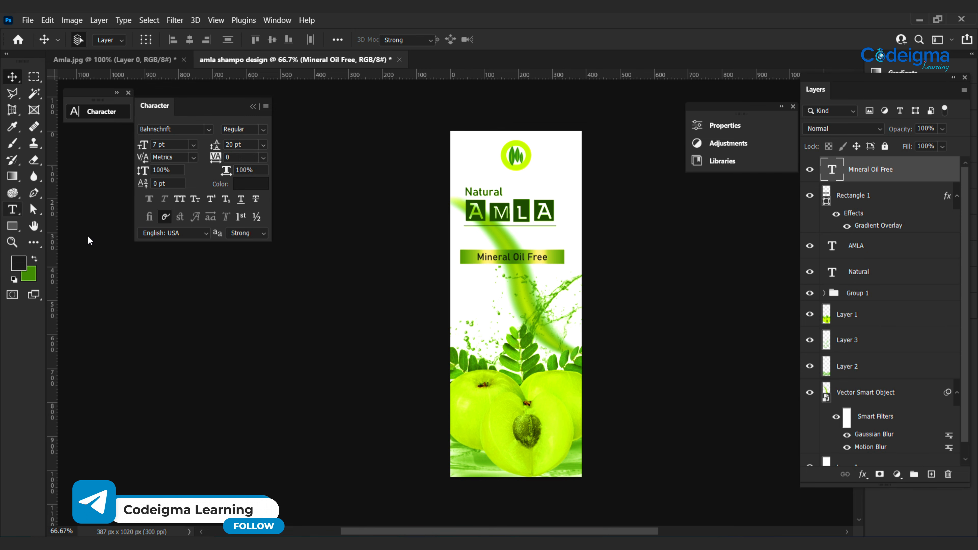
key(alt+Tab)
drag(462, 366, 289, 366)
key(ctrl+c)
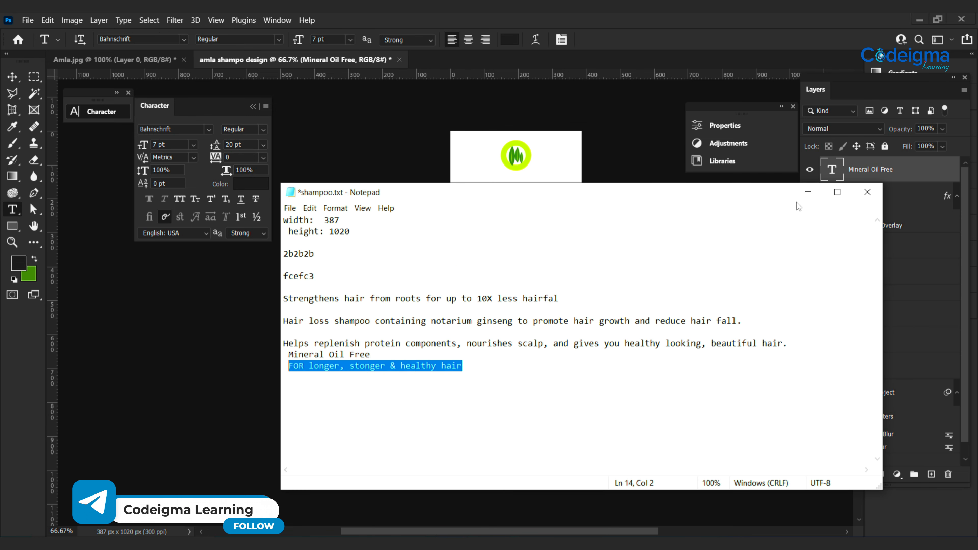
click(808, 192)
Step: Add the copied "FOR longer, stonger & healthy hair" text on a new layer below the gradient rectangle
key(ctrl+alt+shift+n)
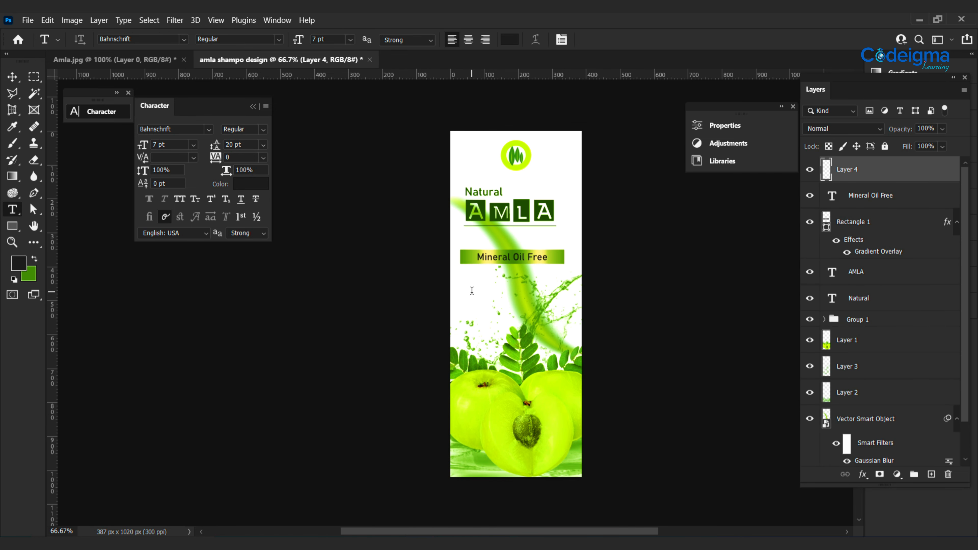
click(471, 291)
key(ctrl+v)
click(556, 40)
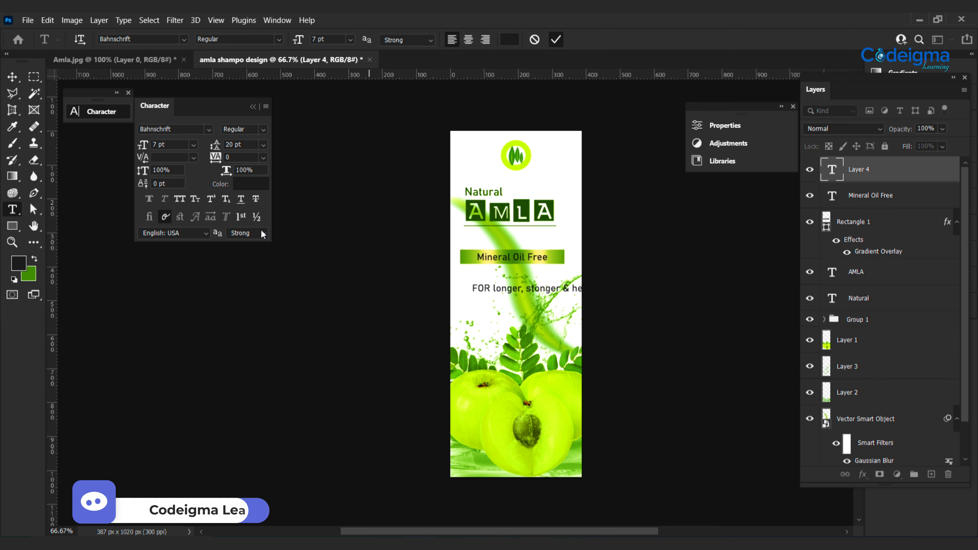
Step: Reduce the "FOR longer, stonger & healthy hair" text to 5 pt and centre it just below the gradient rectangle
click(193, 144)
click(170, 173)
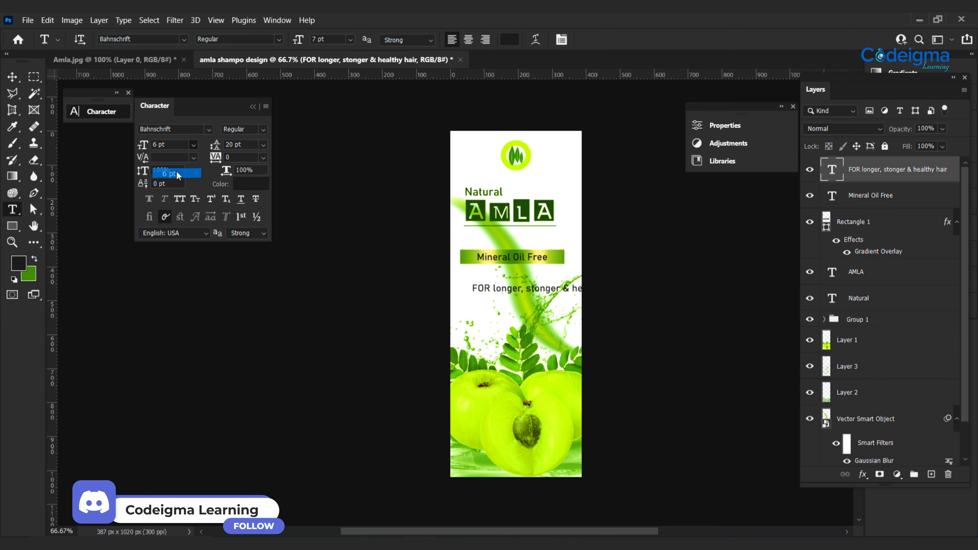
click(12, 78)
drag(539, 291, 518, 274)
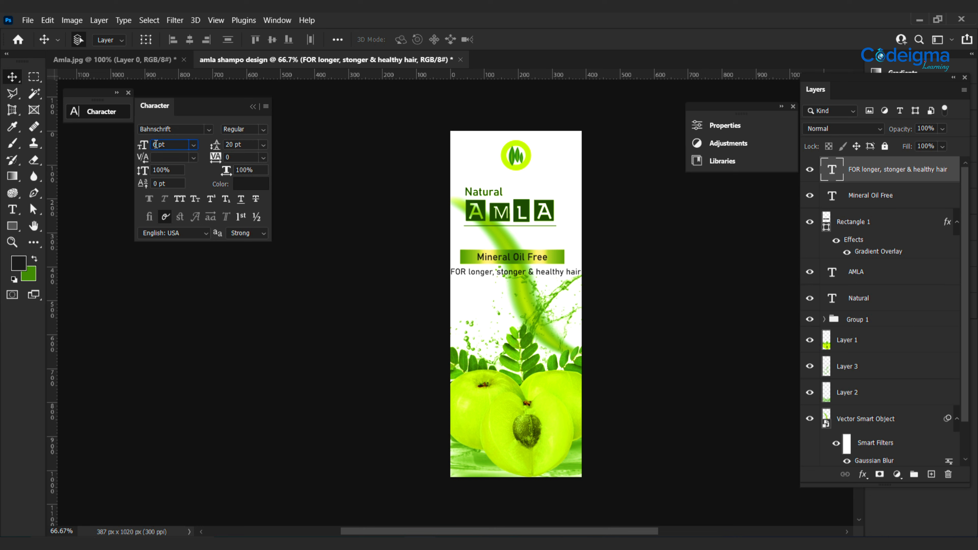
key(Return)
drag(500, 276, 518, 274)
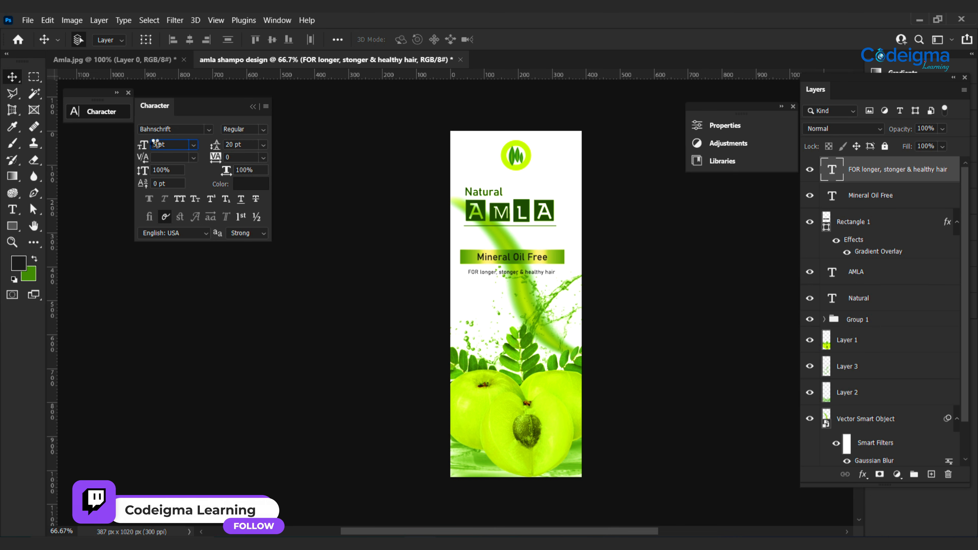
drag(515, 276, 507, 275)
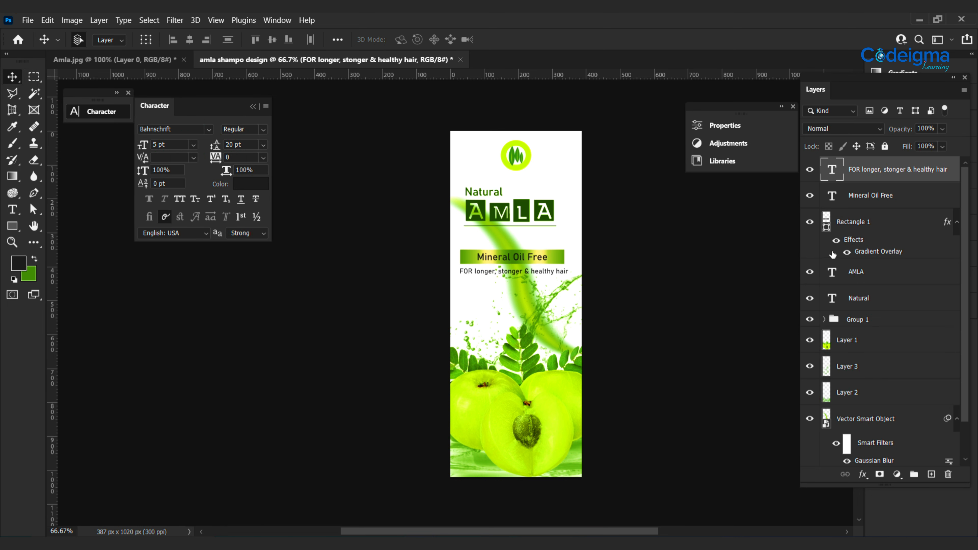
Step: Rename the leaf logo's group "logo" and move the logo down, closer to the word "Natural"
double_click(864, 320)
key(ctrl+t)
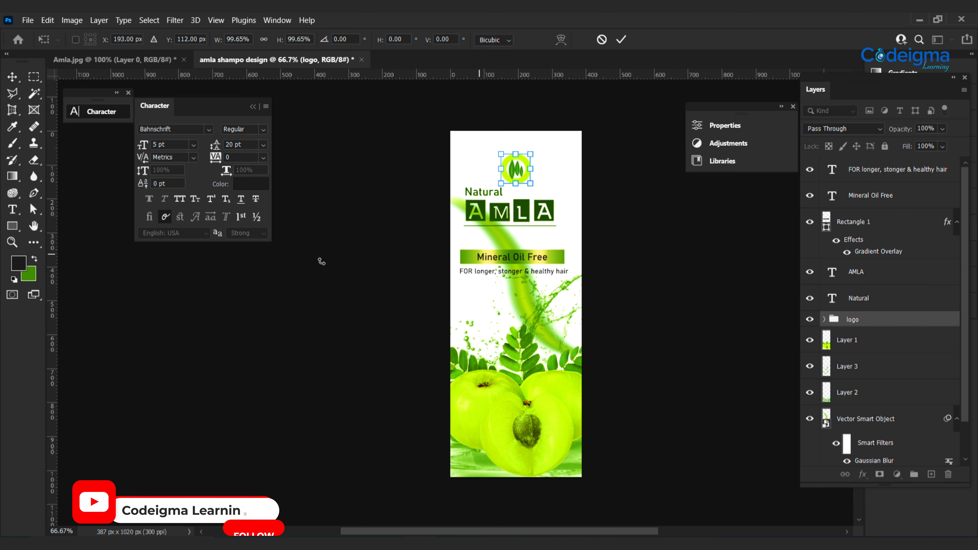
key(Return)
Step: Group the "Natural" and "AMLA" text layers and rename the group "name"
click(872, 291)
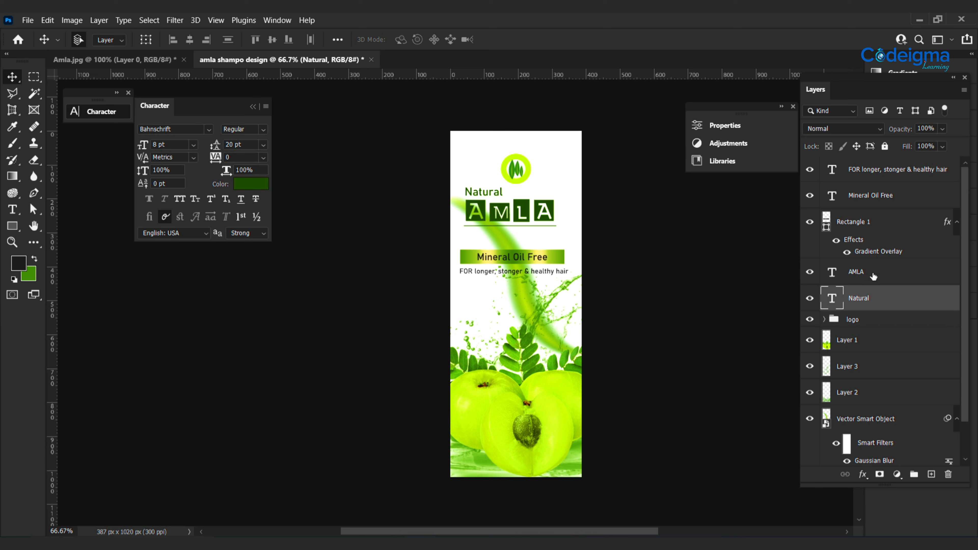
ctrl+click(872, 274)
key(ctrl+g)
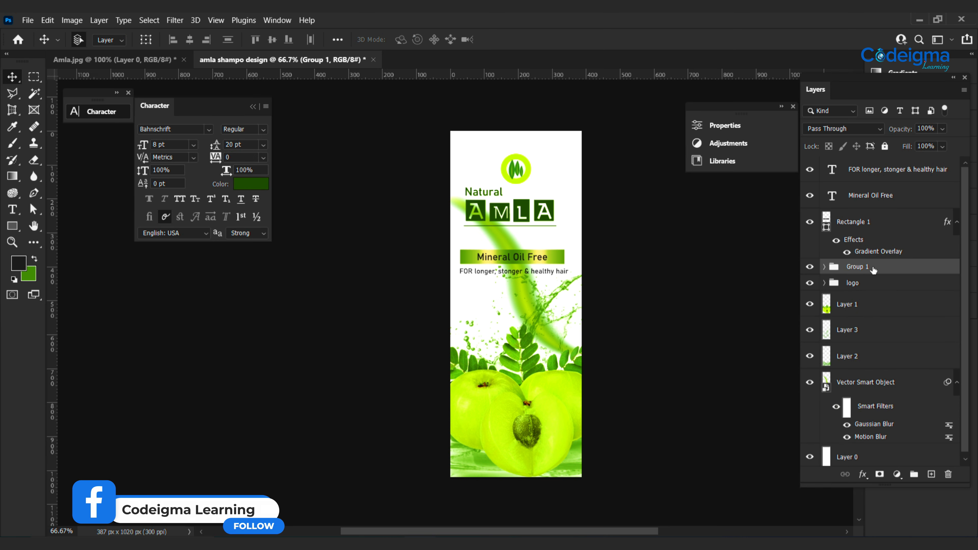
double_click(871, 266)
text(name)
key(Return)
Step: Move the "name" group down so that it sits just above the "Mineral Oil Free" rectangle
key(ctrl+t)
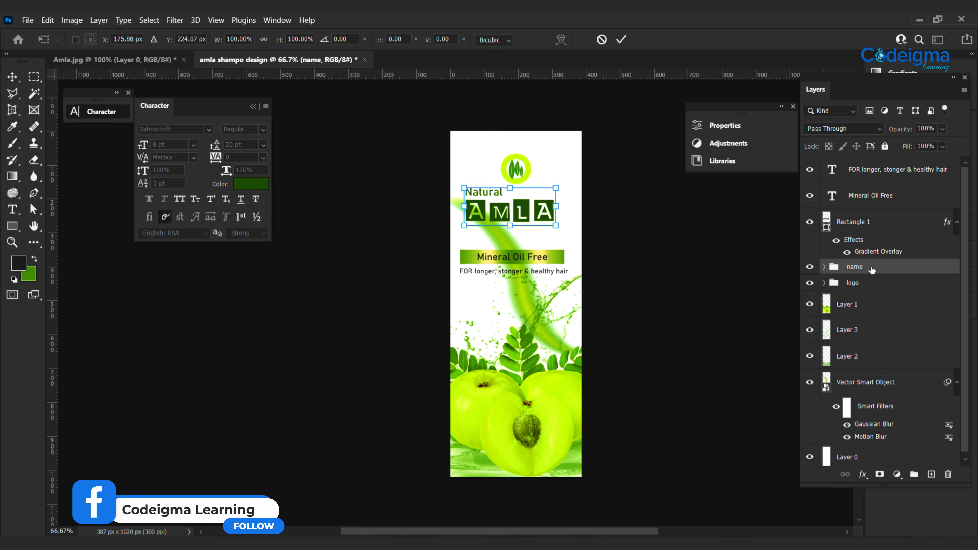
key(shift+Down)
key(shift+Down)
key(shift+Down)
key(shift+Down)
key(shift+Down)
key(shift+Down)
key(shift+Down)
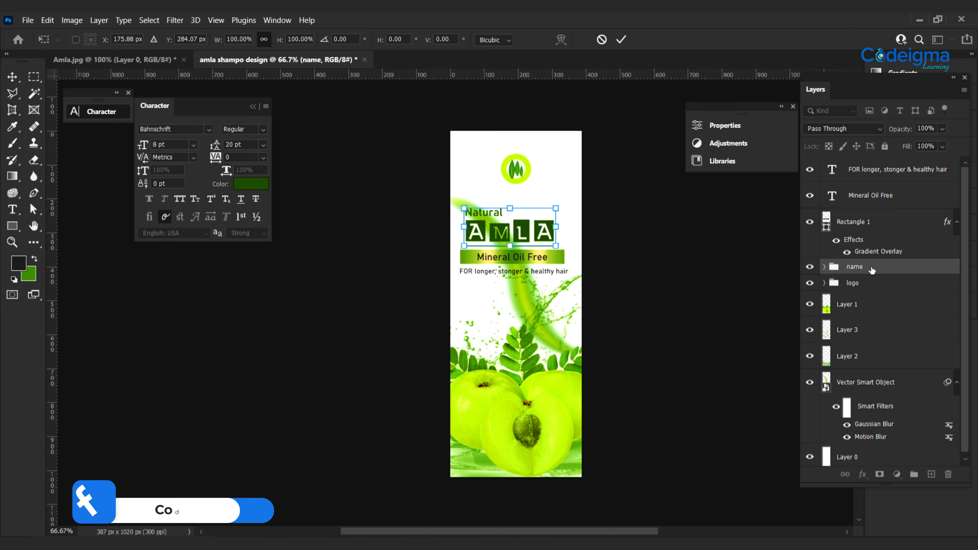
click(624, 42)
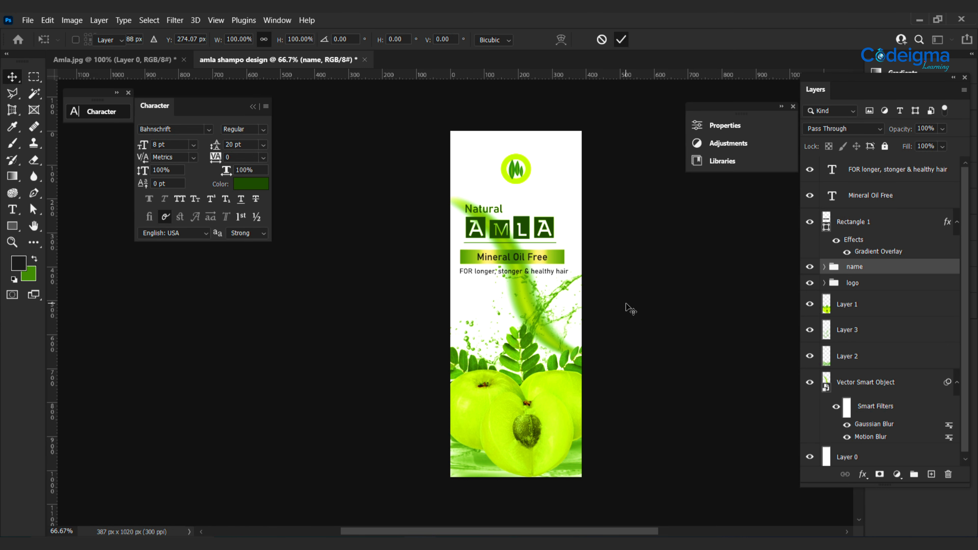
Step: On a new top layer, draw a rectangle about 389 × 96 px across the fruit, filled with the dark green sampled from "AMLA"
click(884, 179)
key(ctrl+shift+alt+n)
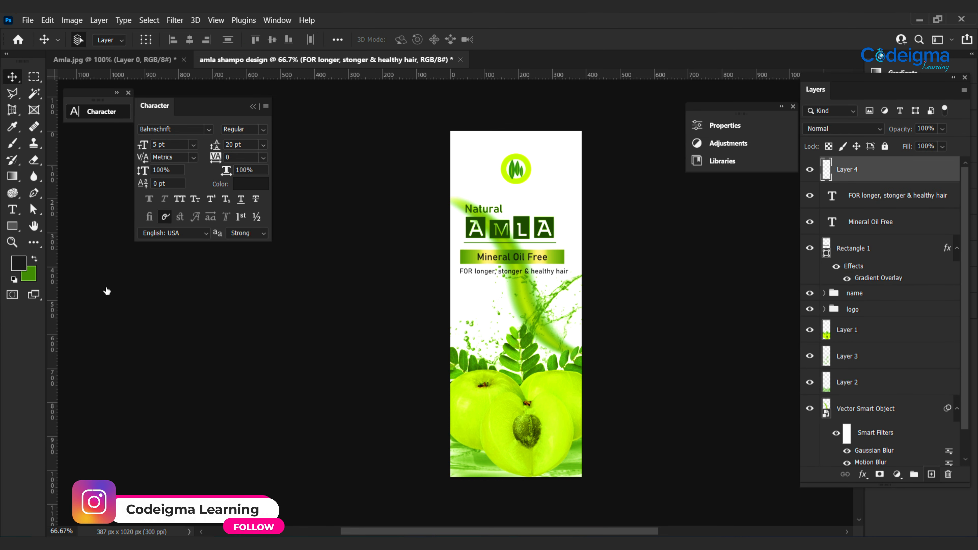
click(35, 258)
click(8, 129)
click(526, 225)
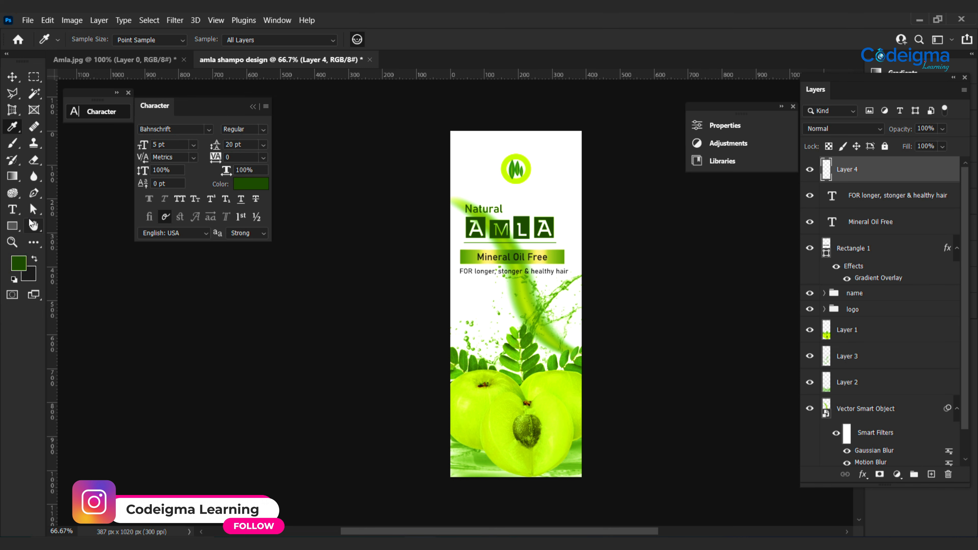
right_click(13, 227)
click(57, 226)
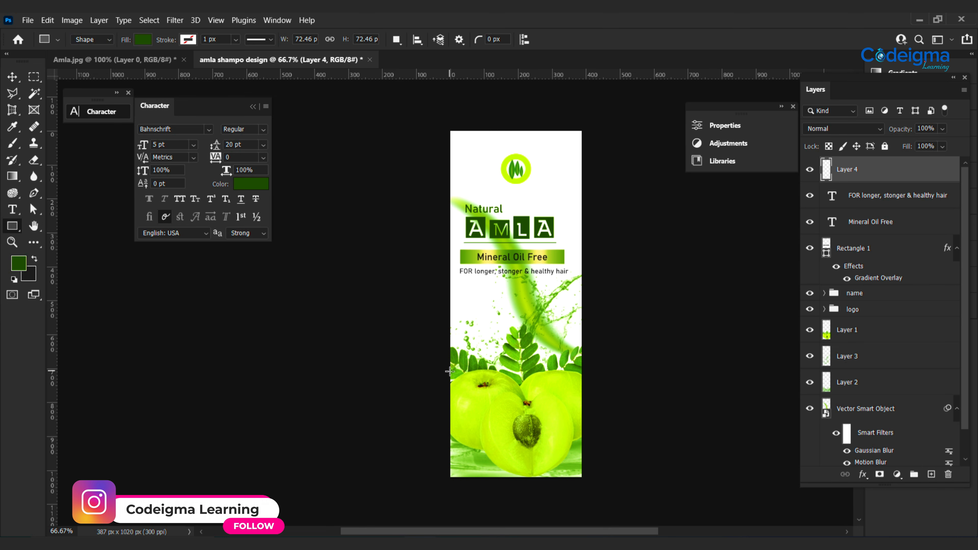
drag(450, 371, 582, 404)
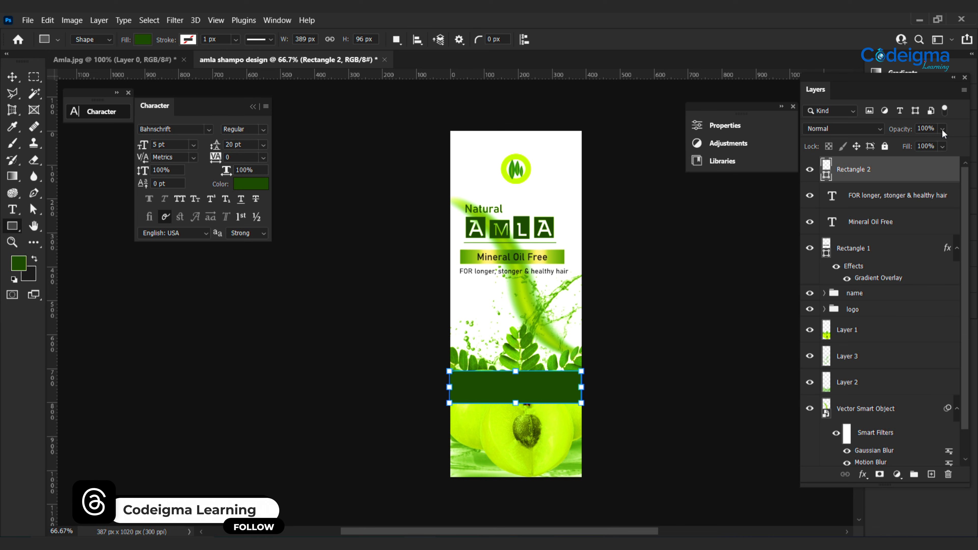
Step: Lower the dark green rectangle's opacity to 73% and move the band slightly down over the fruit
drag(921, 145, 929, 145)
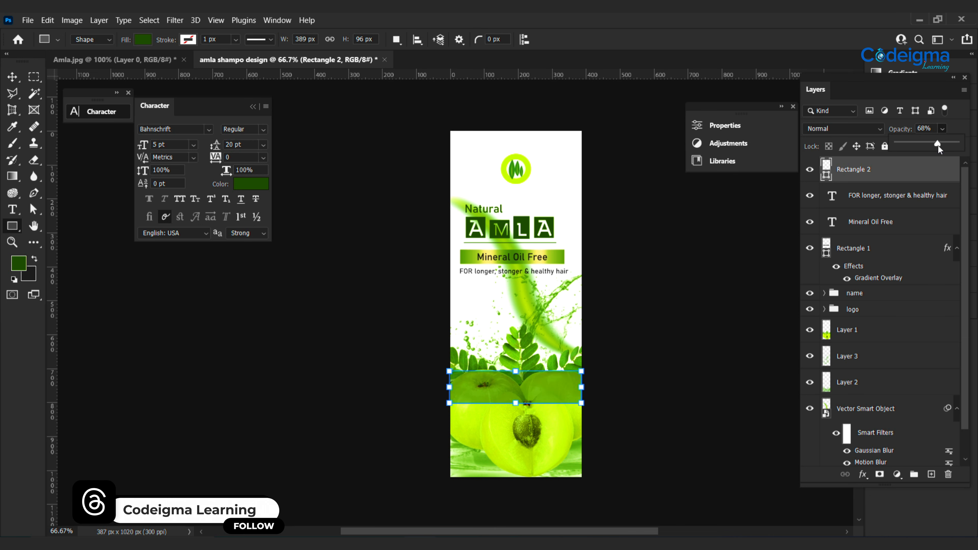
key(v)
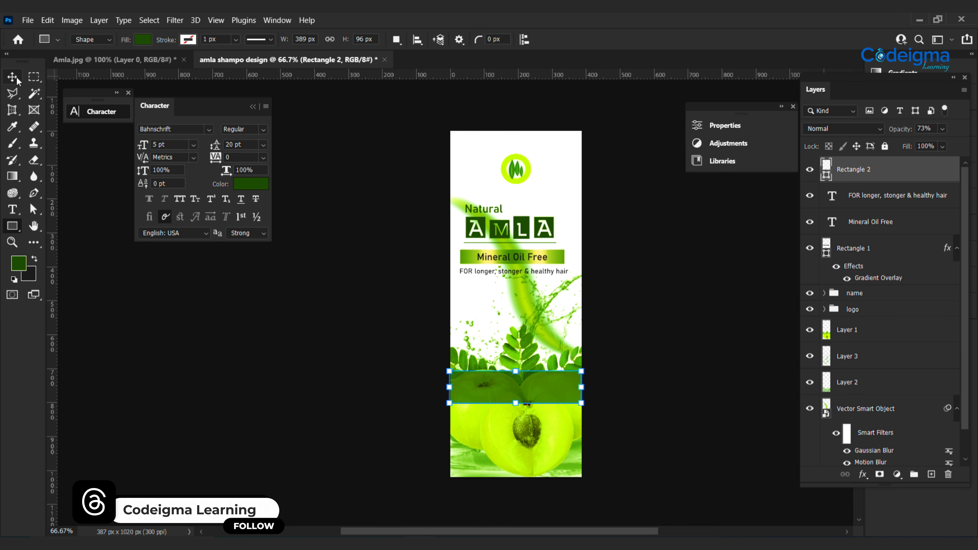
drag(517, 388, 517, 402)
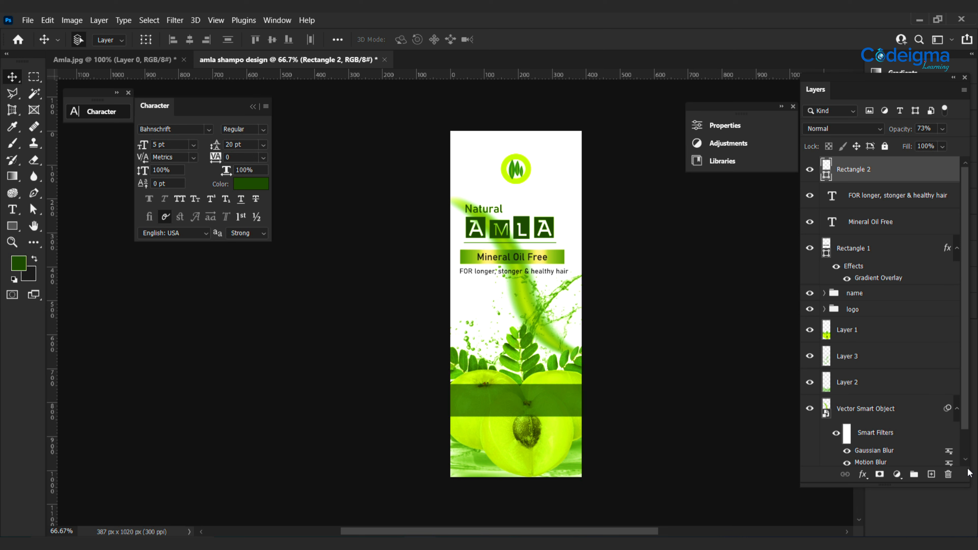
Step: Create a new layer above the green band and set the text colour to the white sampled from the label background
click(931, 474)
key(t)
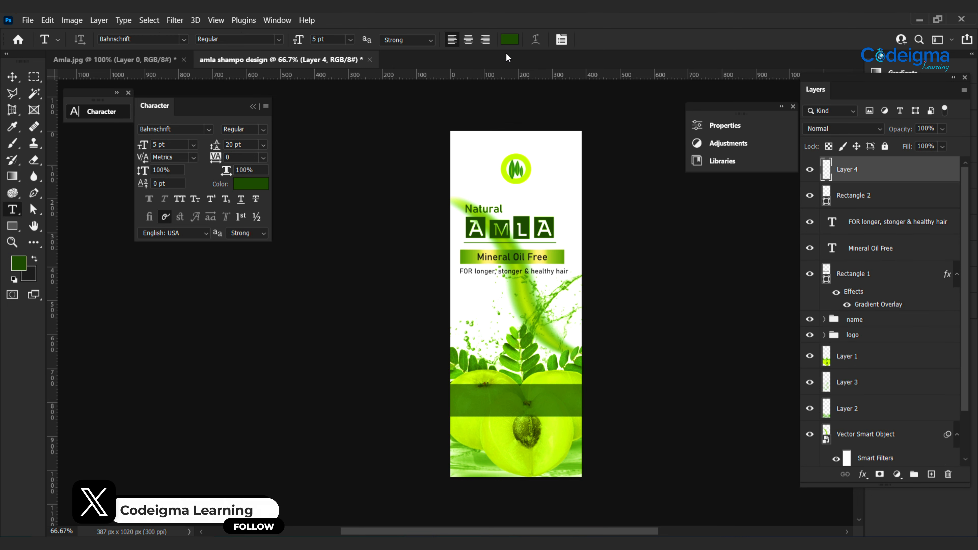
click(507, 40)
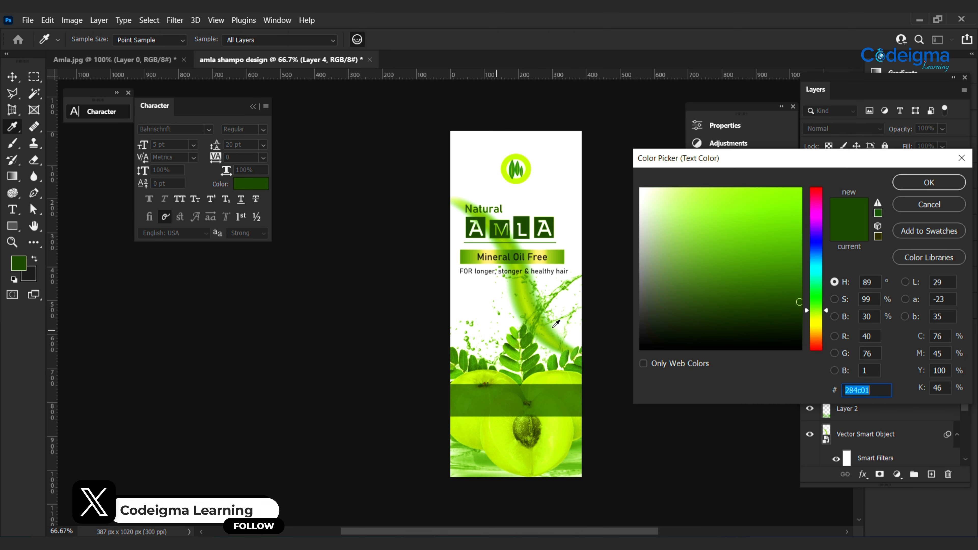
click(533, 254)
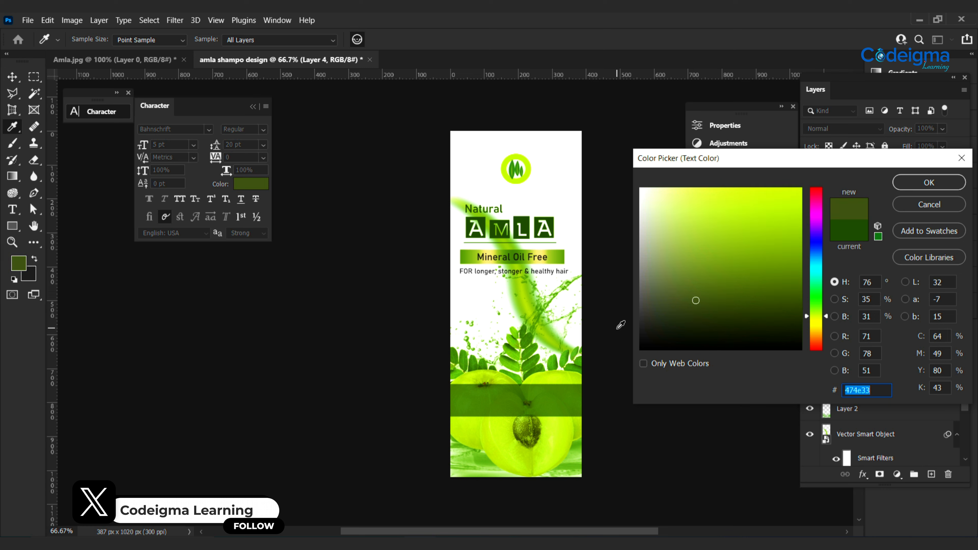
click(642, 327)
key(Return)
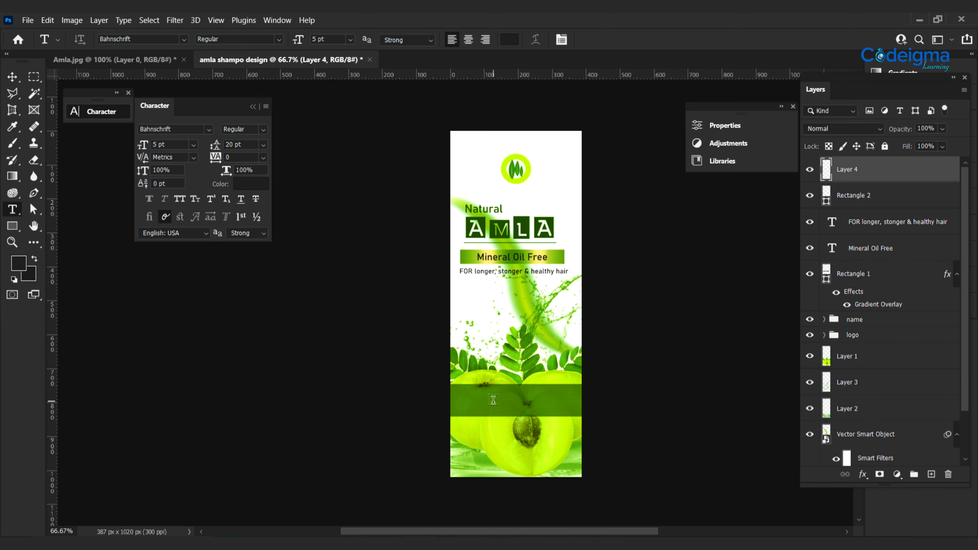
click(244, 186)
click(468, 165)
click(930, 180)
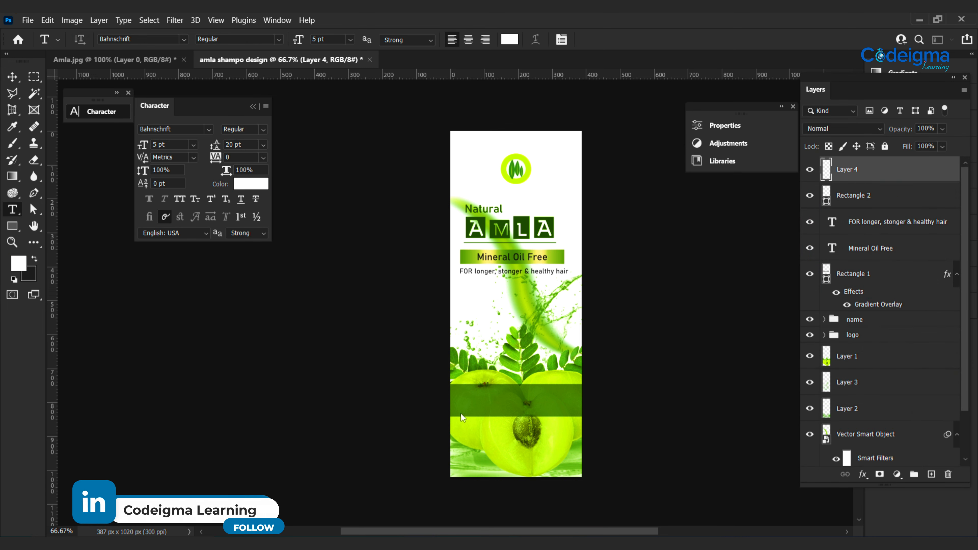
Step: Add the text "HAIR OIL" on the green band, set it to 12 pt and centre it within the band
click(477, 401)
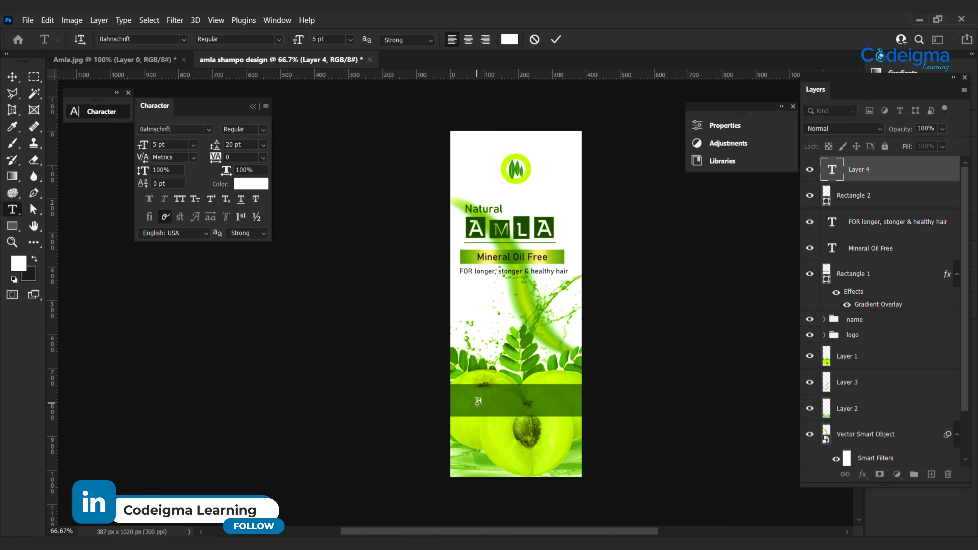
click(555, 40)
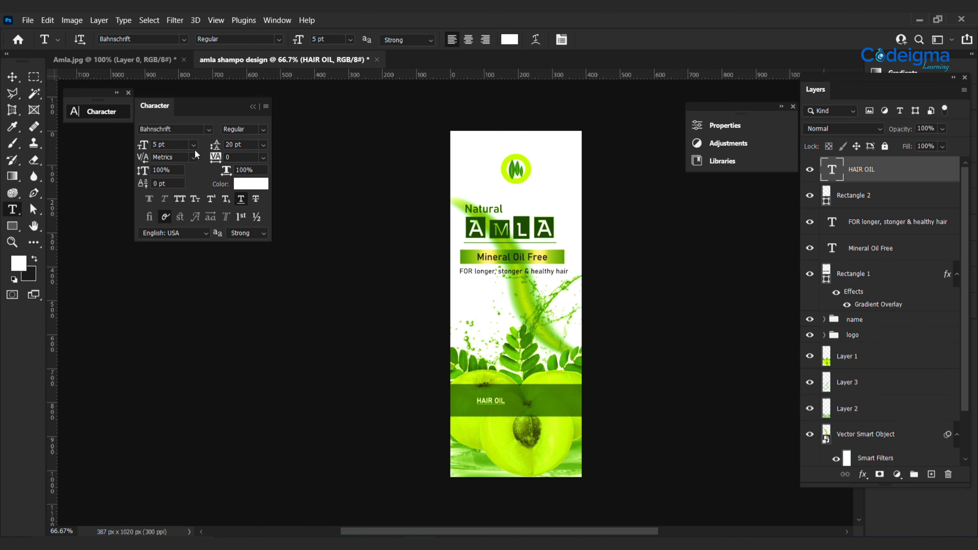
click(193, 145)
click(171, 203)
click(193, 144)
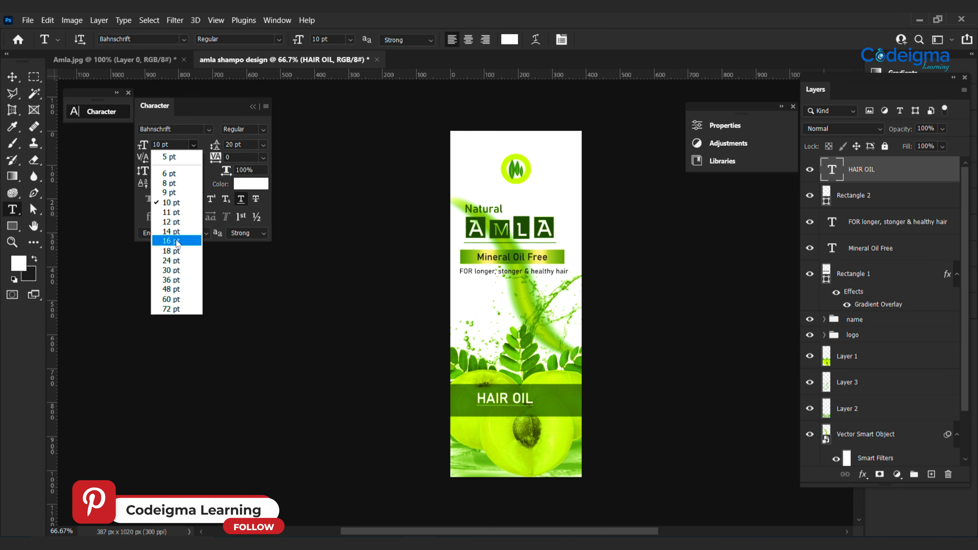
click(171, 222)
click(12, 77)
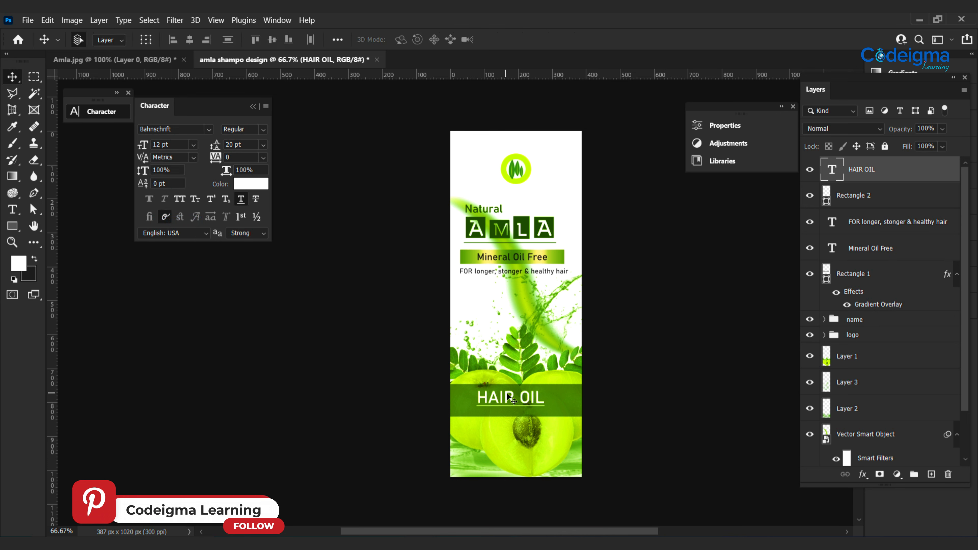
drag(507, 394, 509, 402)
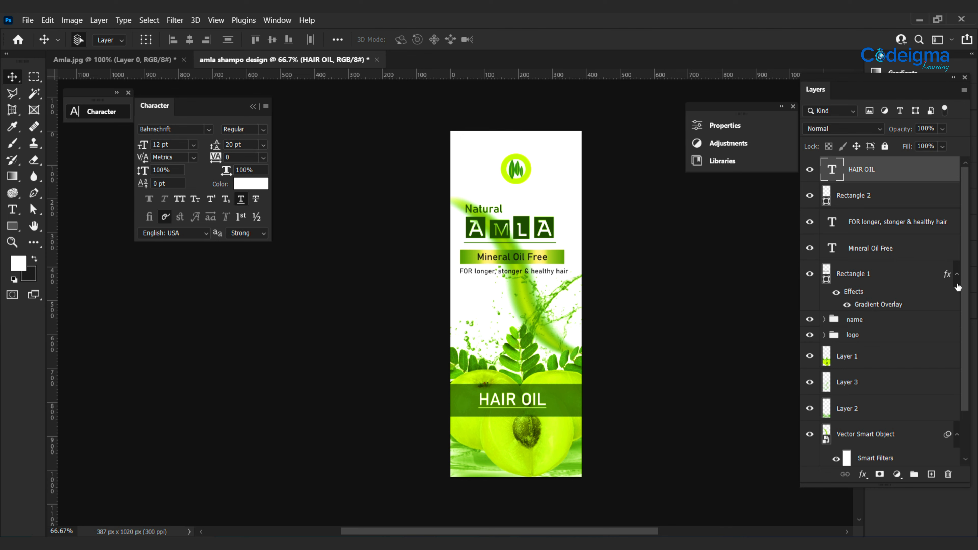
Step: Apply a linear green-yellow Gradient Overlay at a 90° angle to the "HAIR OIL" text
double_click(952, 172)
drag(647, 96, 830, 74)
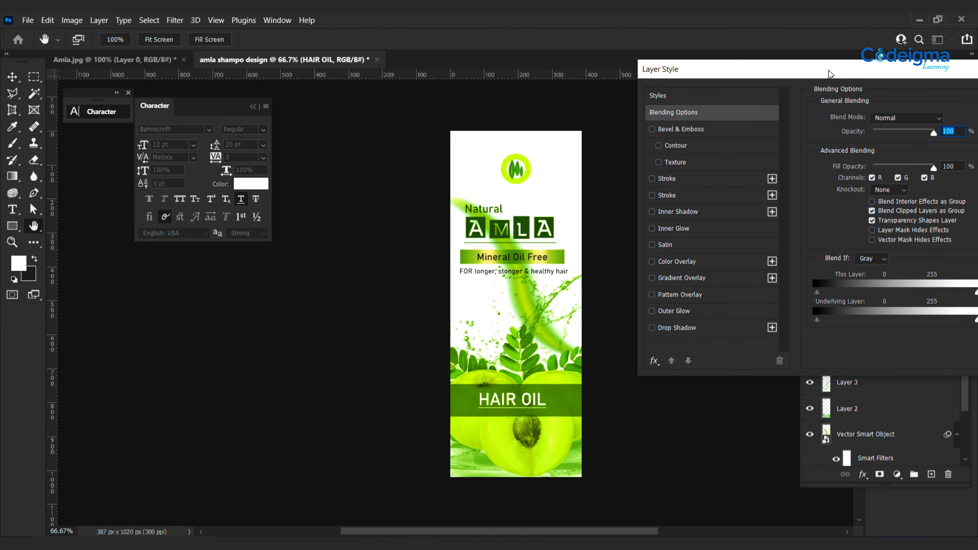
click(715, 280)
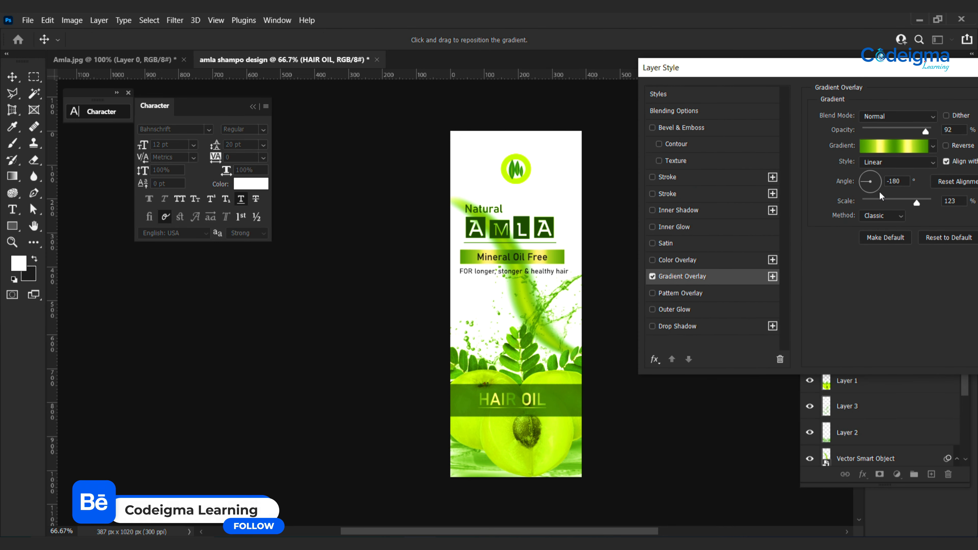
key(BackSpace)
key(BackSpace)
click(874, 188)
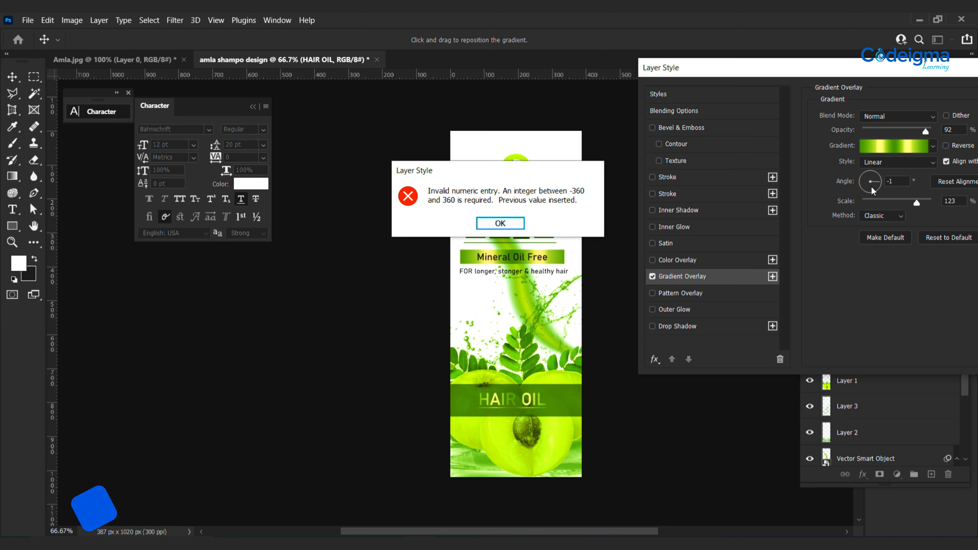
click(500, 223)
click(877, 189)
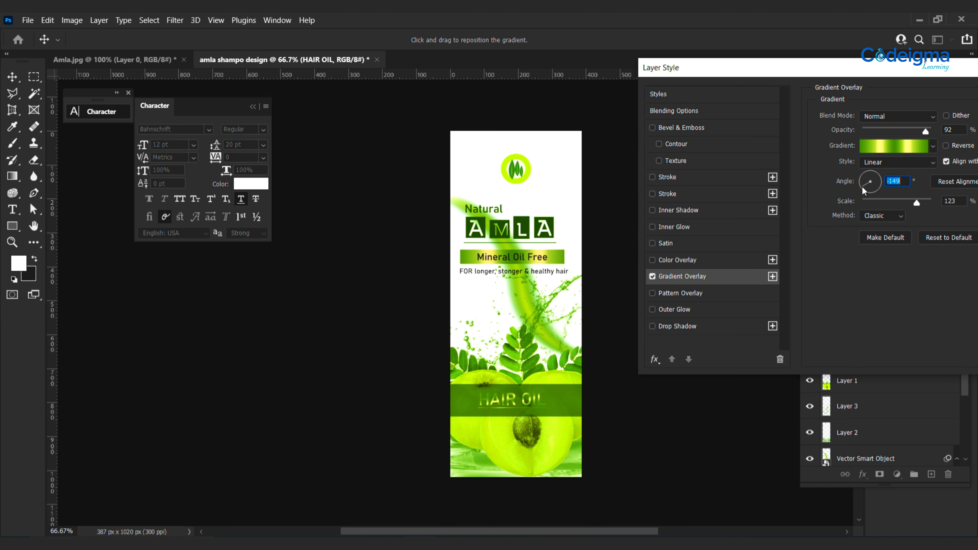
drag(863, 187, 870, 177)
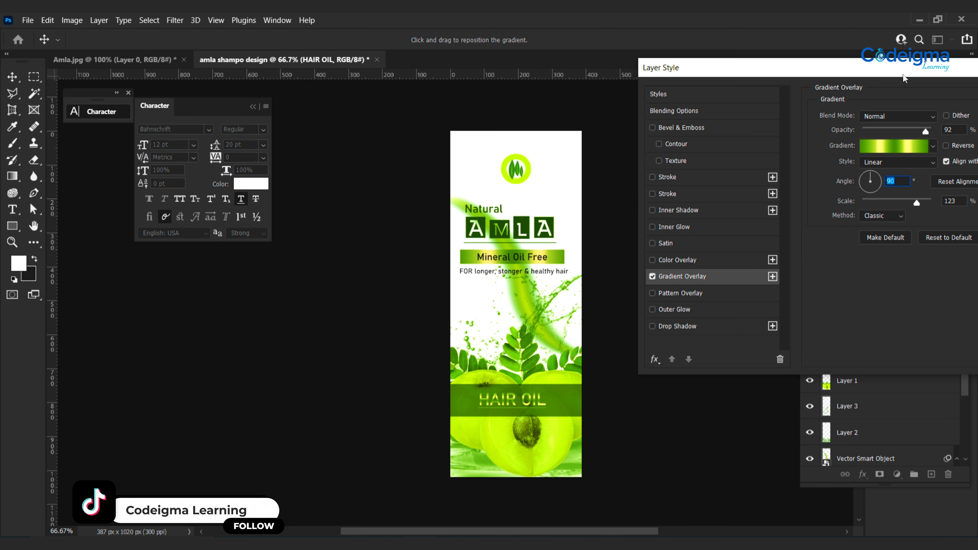
drag(903, 75, 660, 90)
click(848, 111)
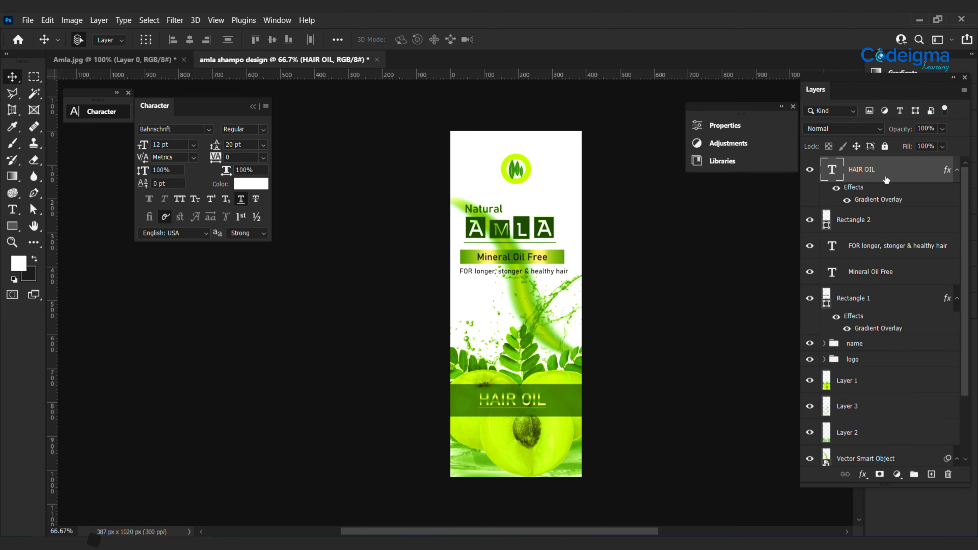
Step: Duplicate the "HAIR OIL" layer, leaving the lower one plain white without the gradient overlay and offset slightly to the left
key(ctrl+j)
drag(875, 253, 947, 474)
key(ctrl+t)
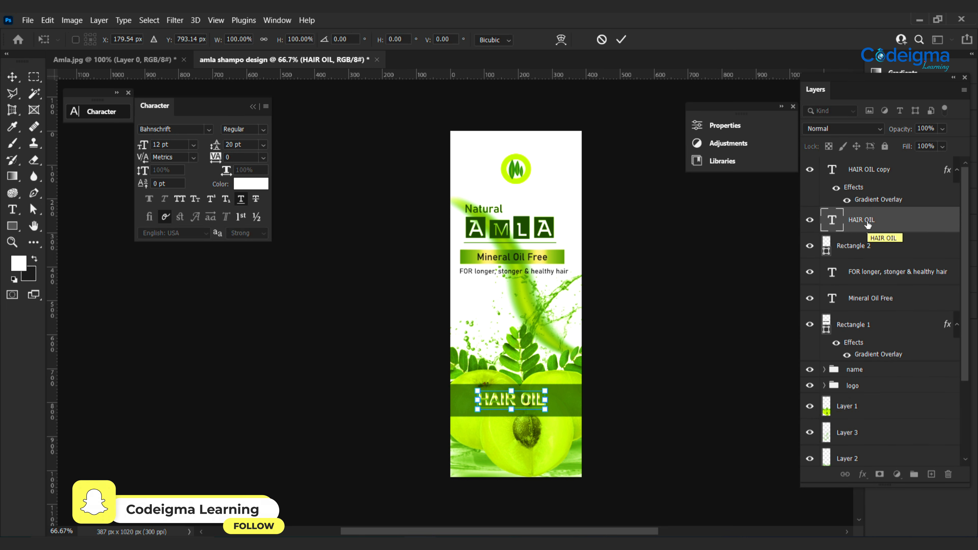
click(616, 40)
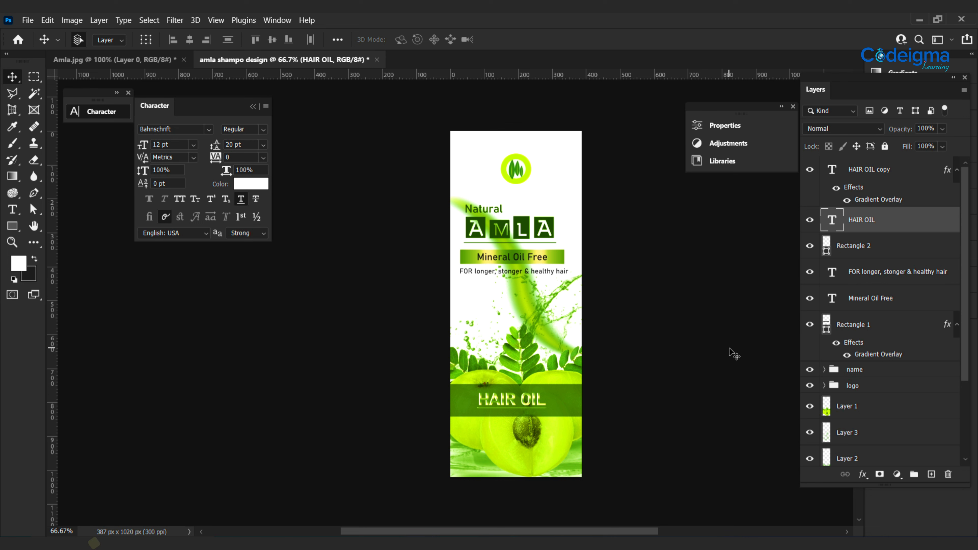
Step: Duplicate the blurred green swoosh behind the text, scale the copy to 5.79% and place it to the left of the original
click(564, 349)
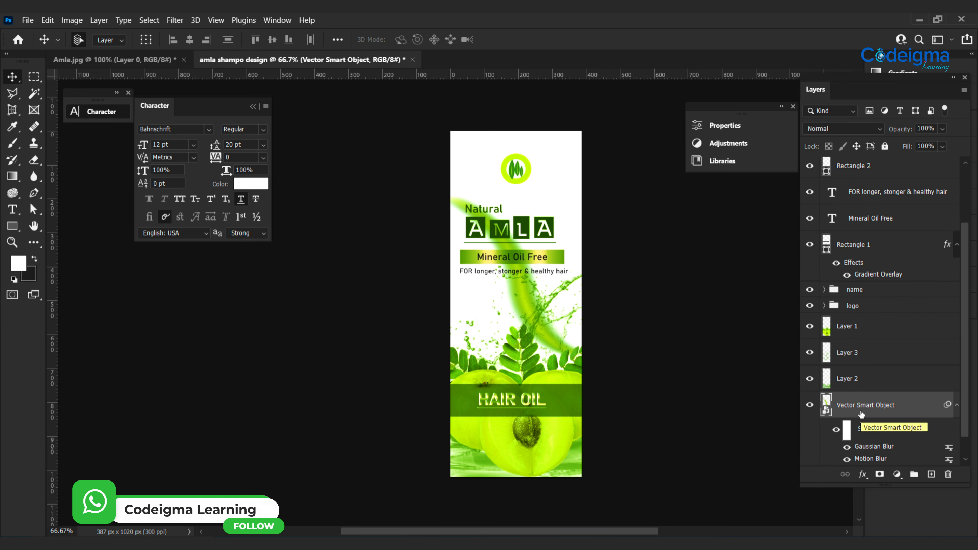
key(ctrl+j)
key(ctrl+t)
click(518, 231)
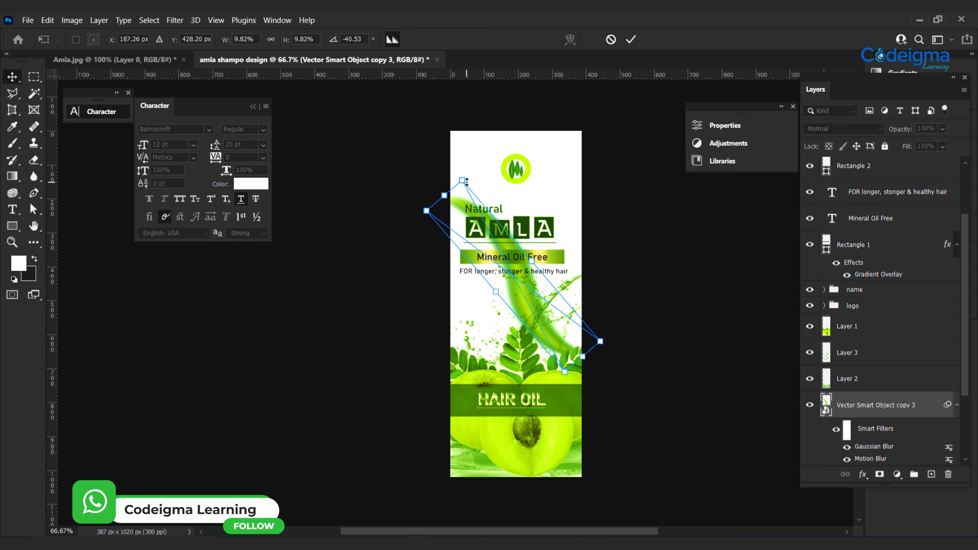
drag(466, 182, 478, 281)
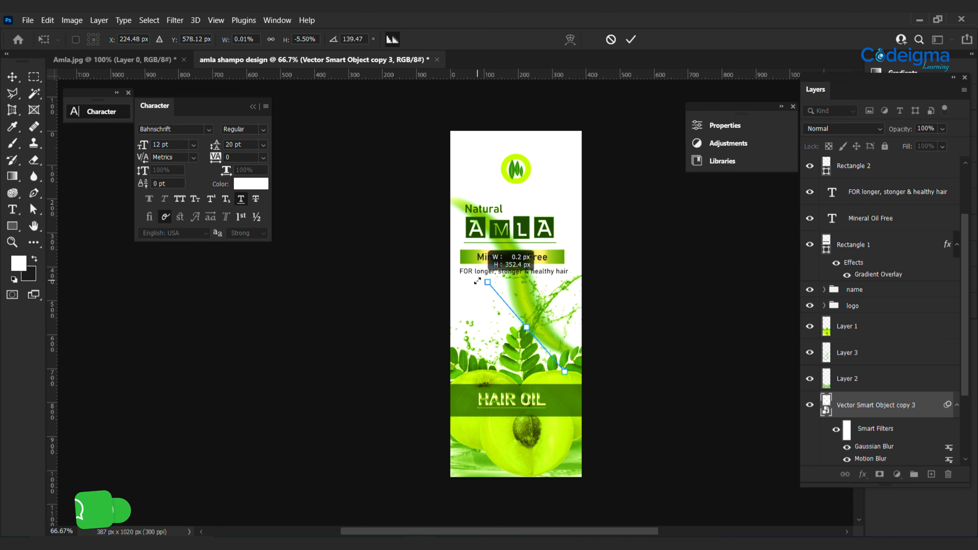
key(ctrl+z)
drag(536, 310, 494, 279)
drag(538, 329, 552, 339)
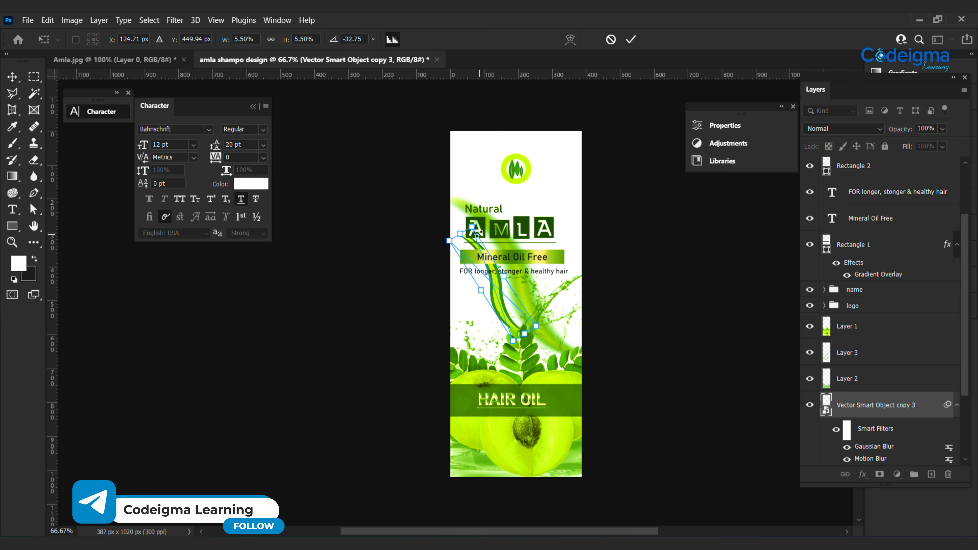
drag(497, 288, 500, 297)
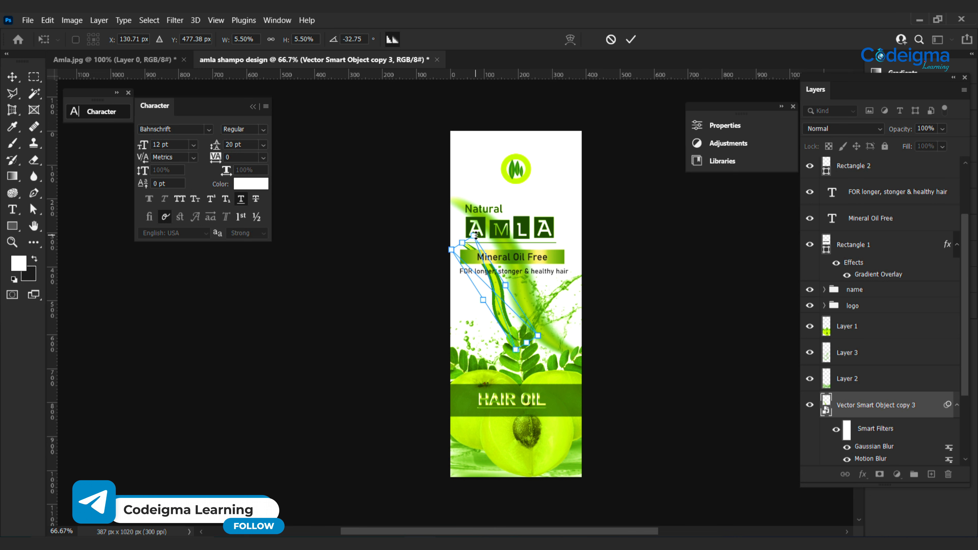
drag(474, 234, 476, 228)
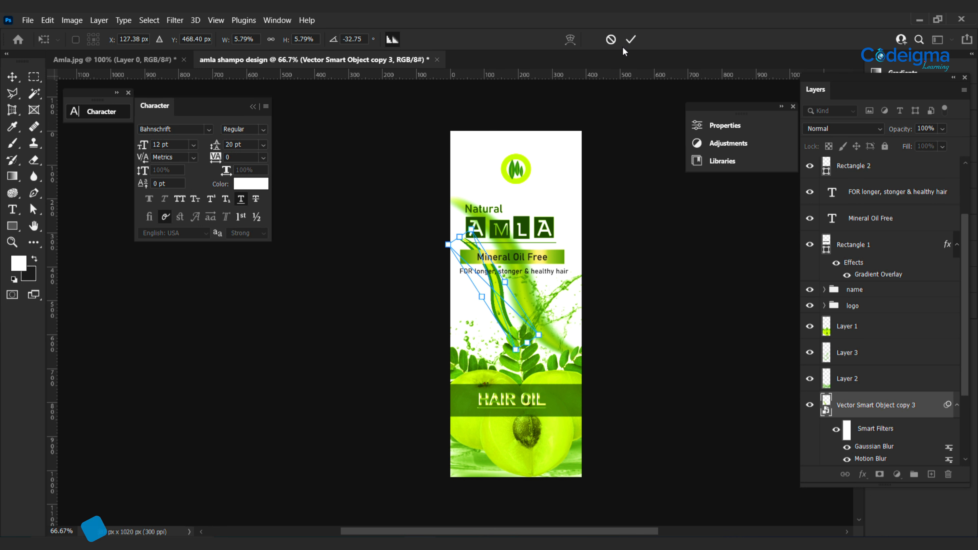
click(631, 39)
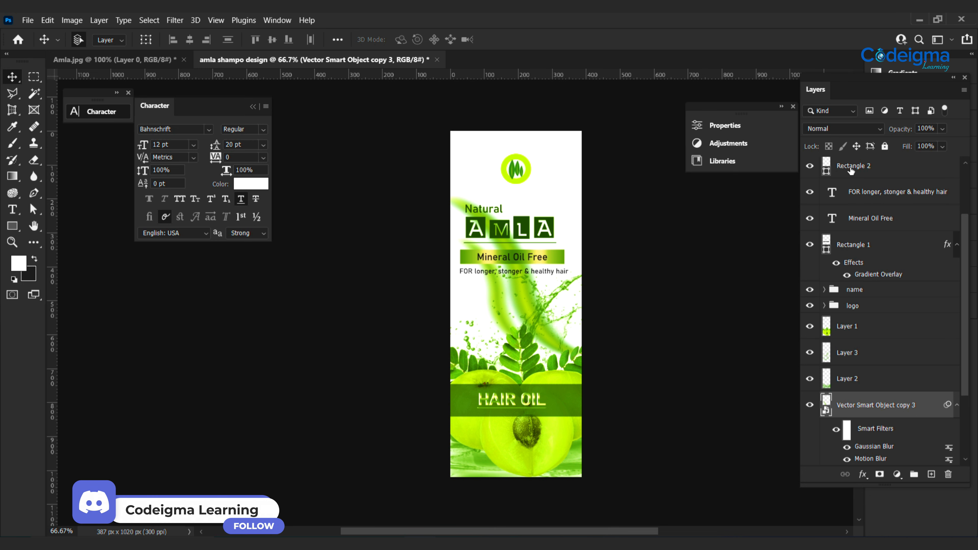
Step: Group the green band with both "HAIR OIL" text layers and name the group "hair oil"
click(811, 164)
click(859, 170)
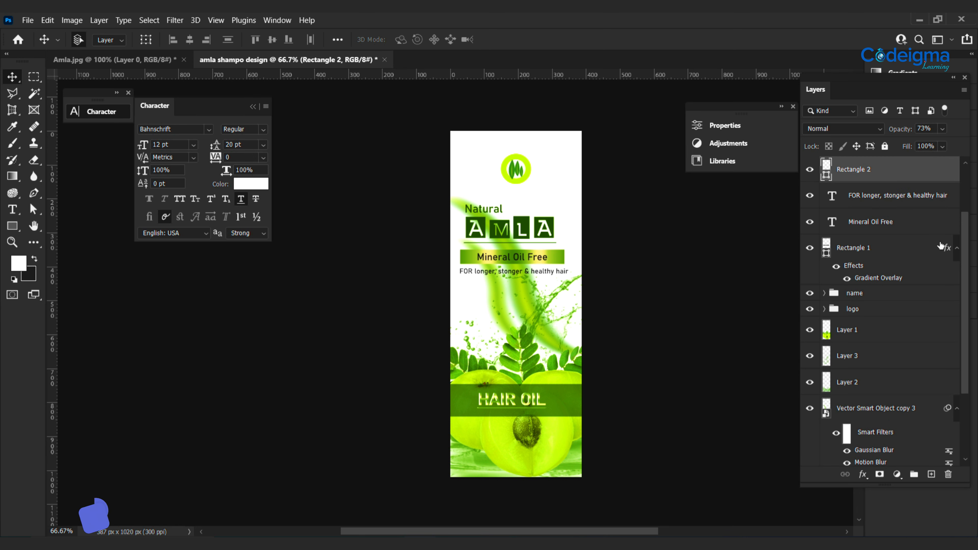
scroll(897, 213, up, 2)
shift+click(873, 174)
key(ctrl+g)
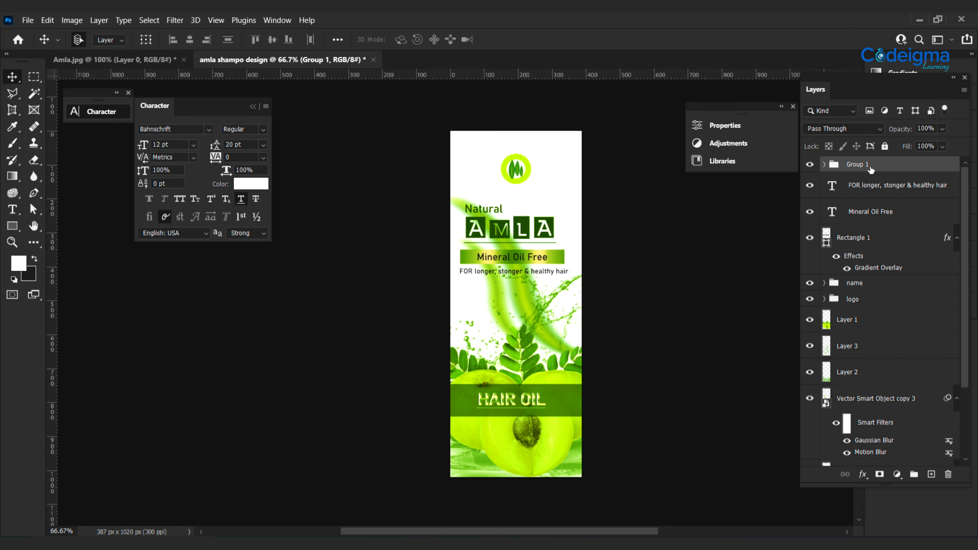
double_click(870, 166)
text(hair oil)
key(Return)
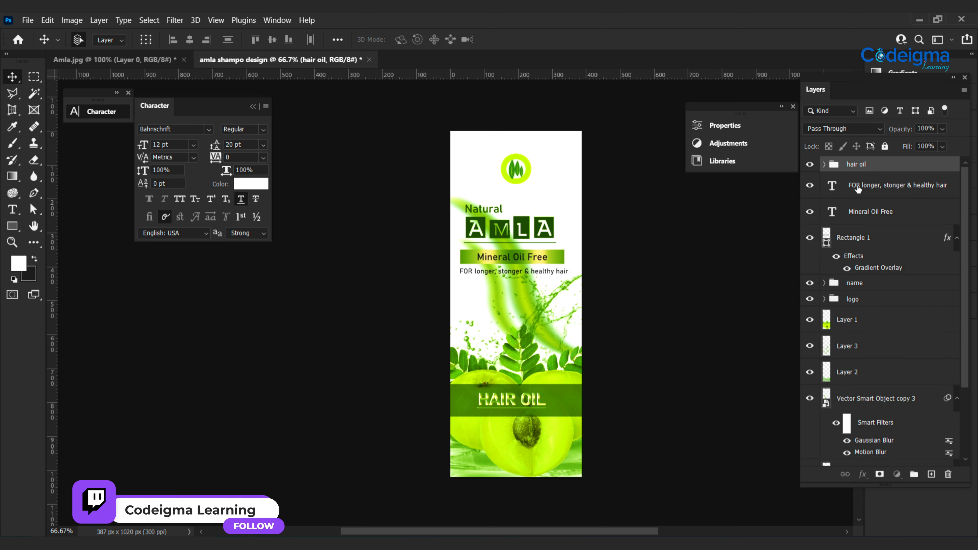
Step: Group the tagline, the "Mineral Oil Free" text and its gradient banner, and name the group "mineral"
click(870, 185)
shift+click(863, 237)
key(ctrl+g)
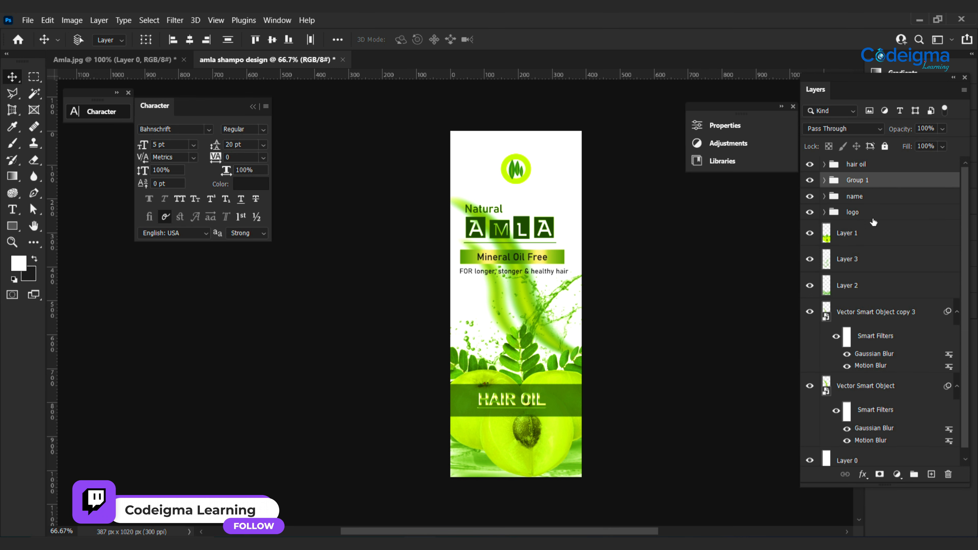
double_click(869, 180)
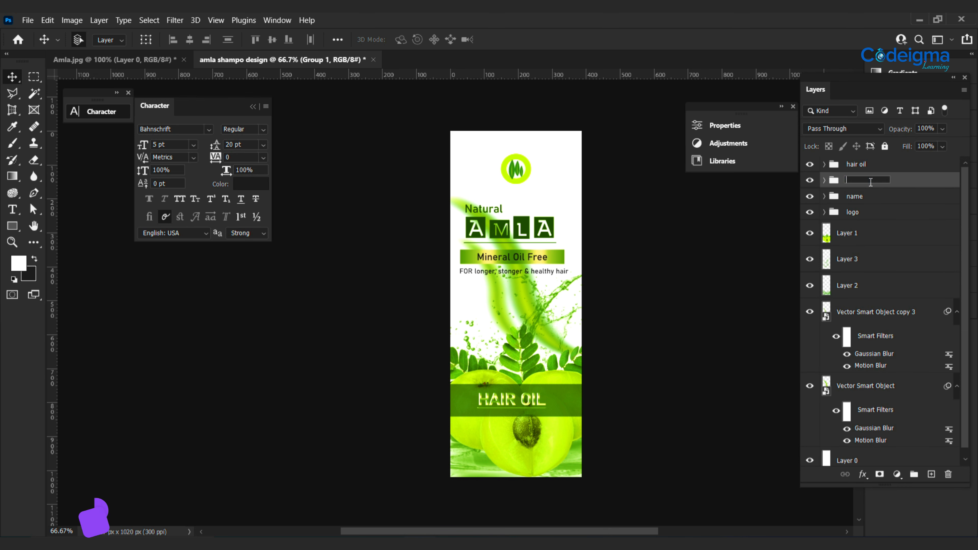
text(mineral)
key(Return)
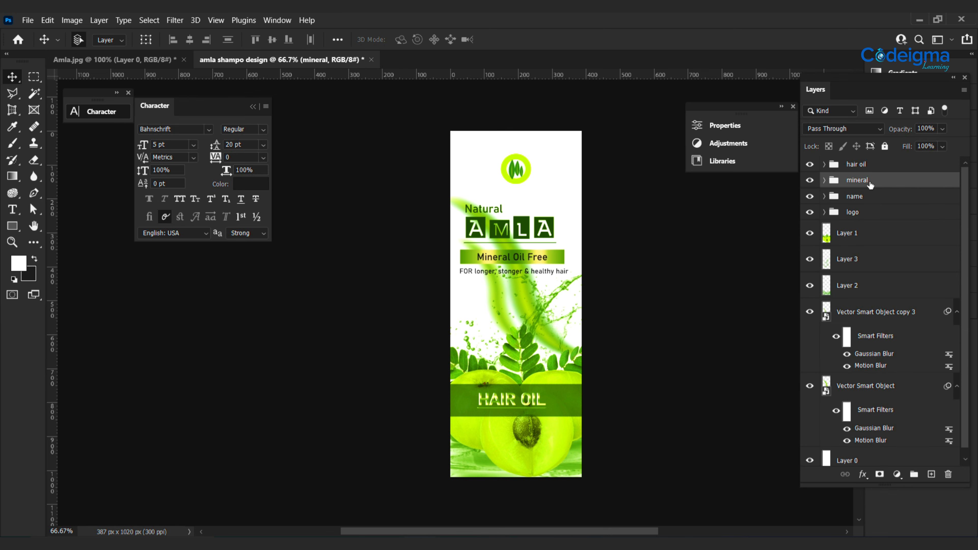
Step: Group all layers from Layer 1 down to Layer 0 and name the group "background"
click(864, 240)
scroll(866, 308, down, 1)
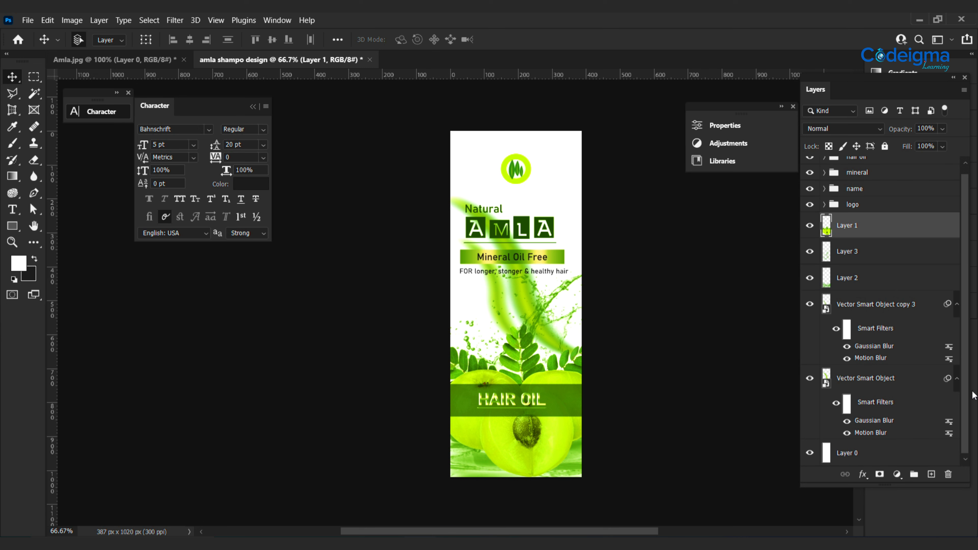
shift+click(847, 453)
key(ctrl+g)
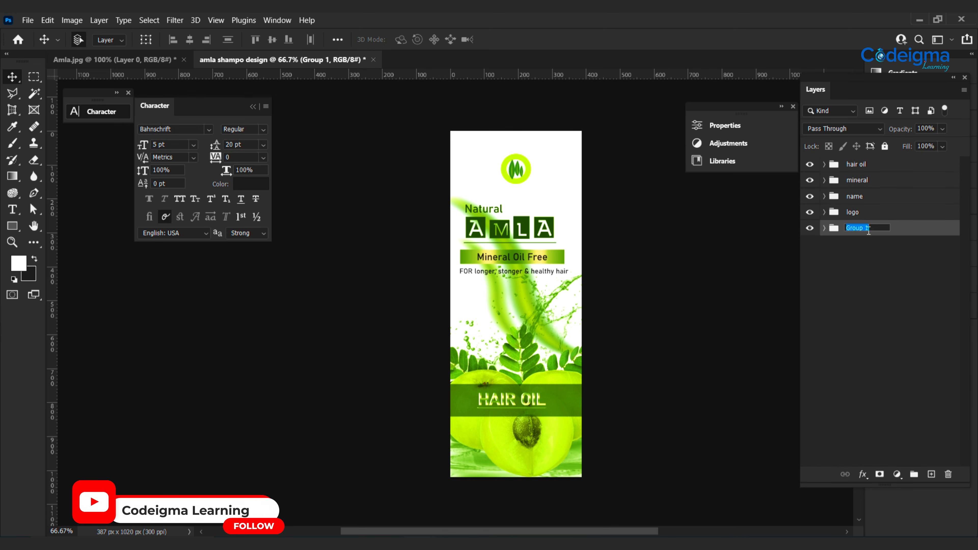
click(869, 232)
text(background)
key(Return)
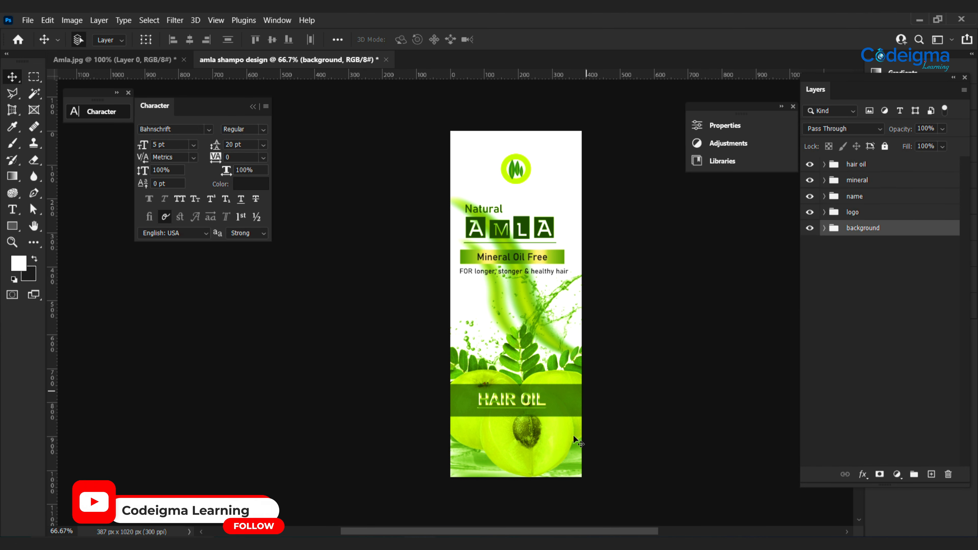
Step: Add a Solid Color fill layer above the amla fruit layer, using the dark green sampled from the "AMLA" letter tiles
click(548, 451)
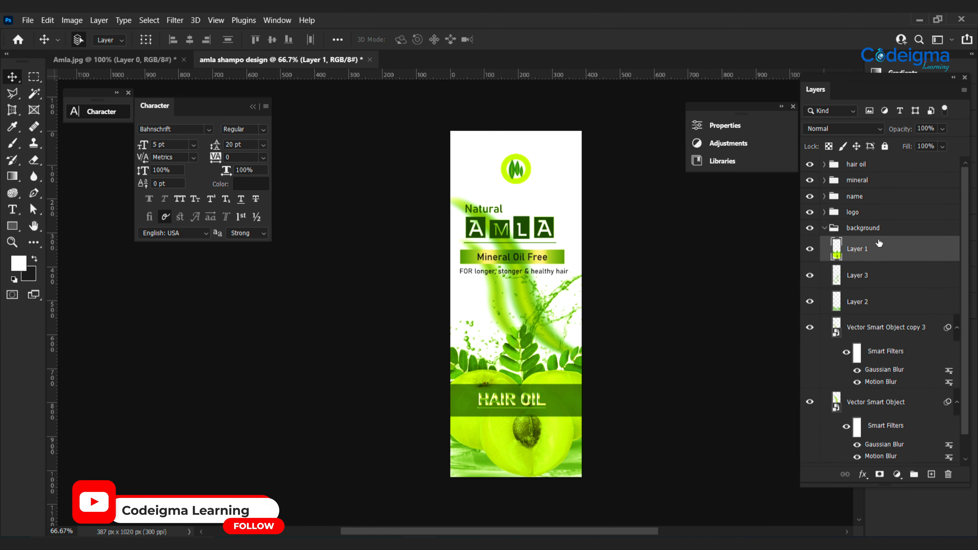
click(897, 475)
click(840, 255)
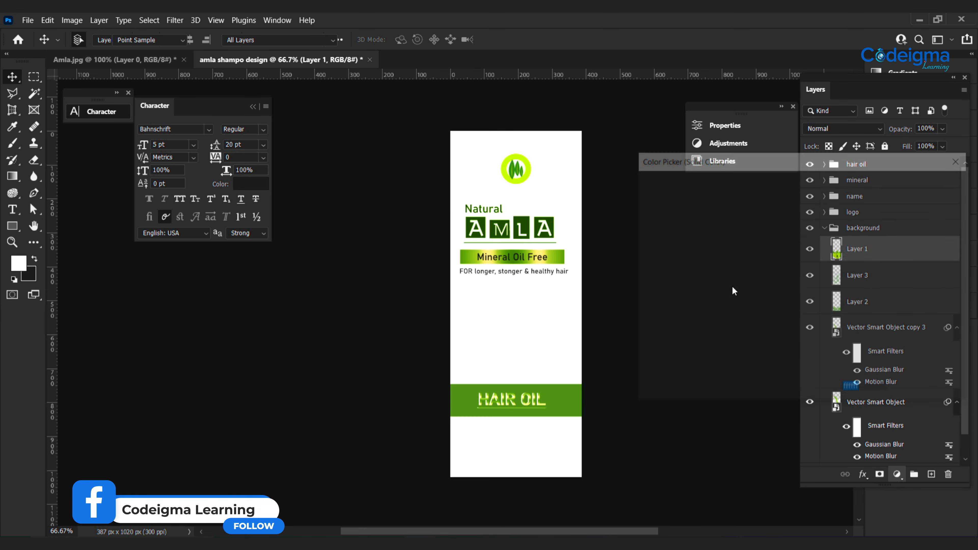
click(528, 231)
click(944, 182)
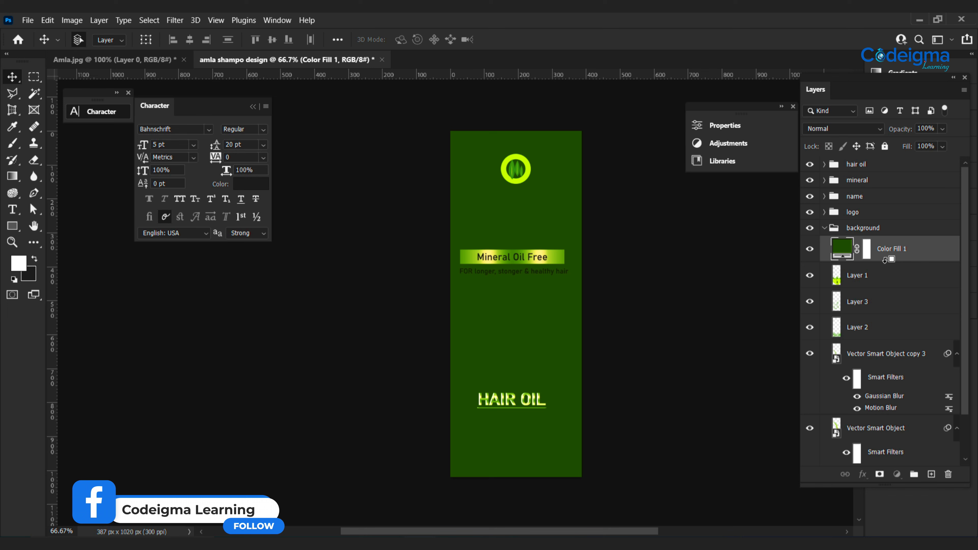
Step: Clip the dark green fill to the fruit layer, set its blend mode to Soft Light and collapse the background group
alt+click(885, 261)
click(882, 130)
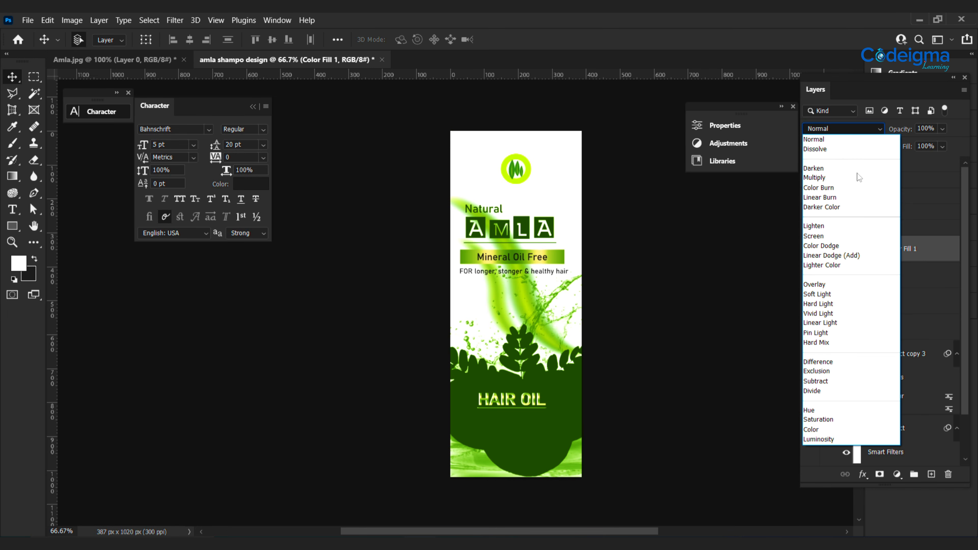
click(822, 295)
click(824, 229)
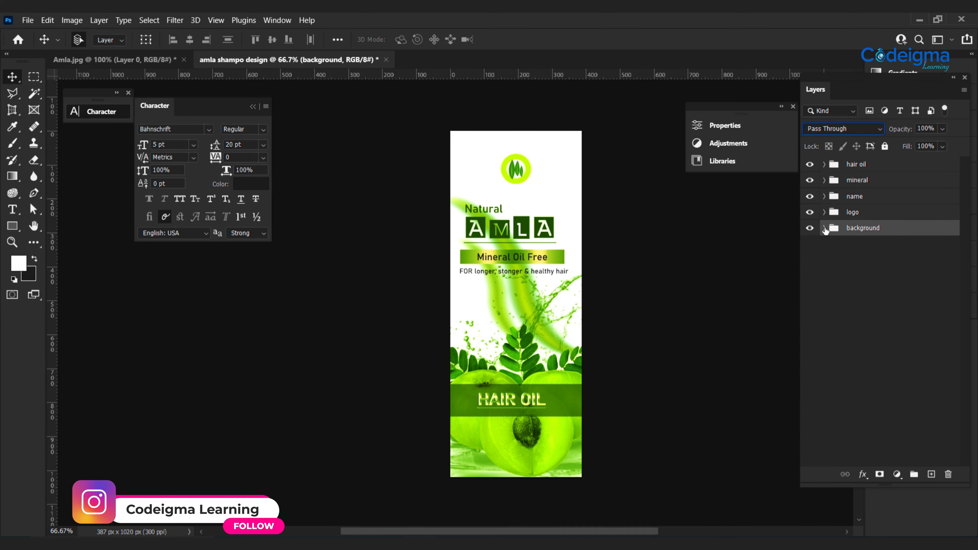